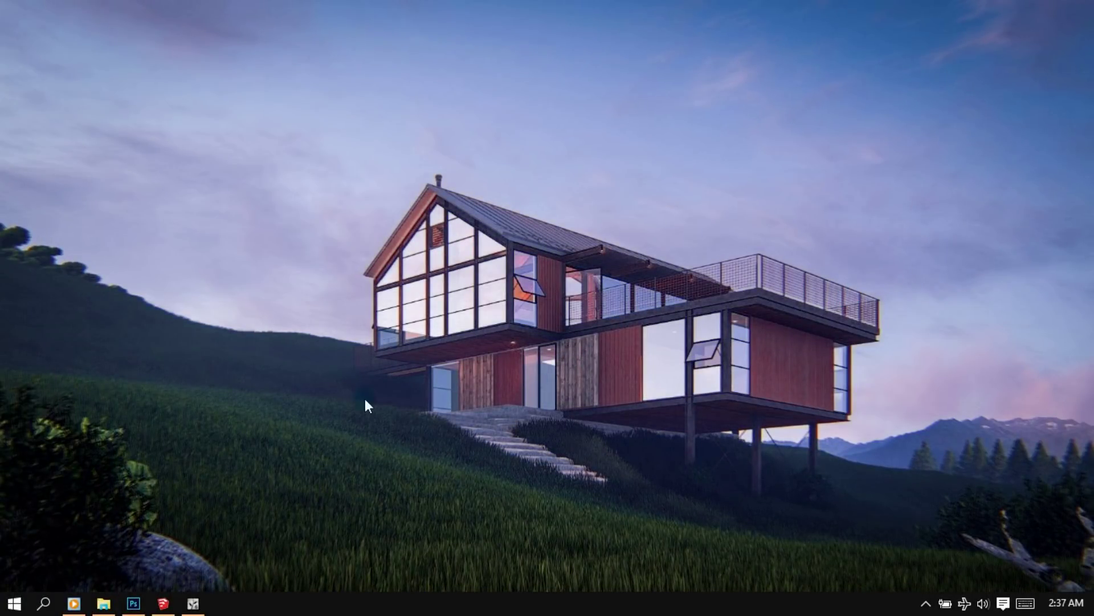
Step: Bring up the cabin model in SketchUp and orbit to front gable and three-quarter side views
{"action": "left_click", "coordinate": [168, 611]}
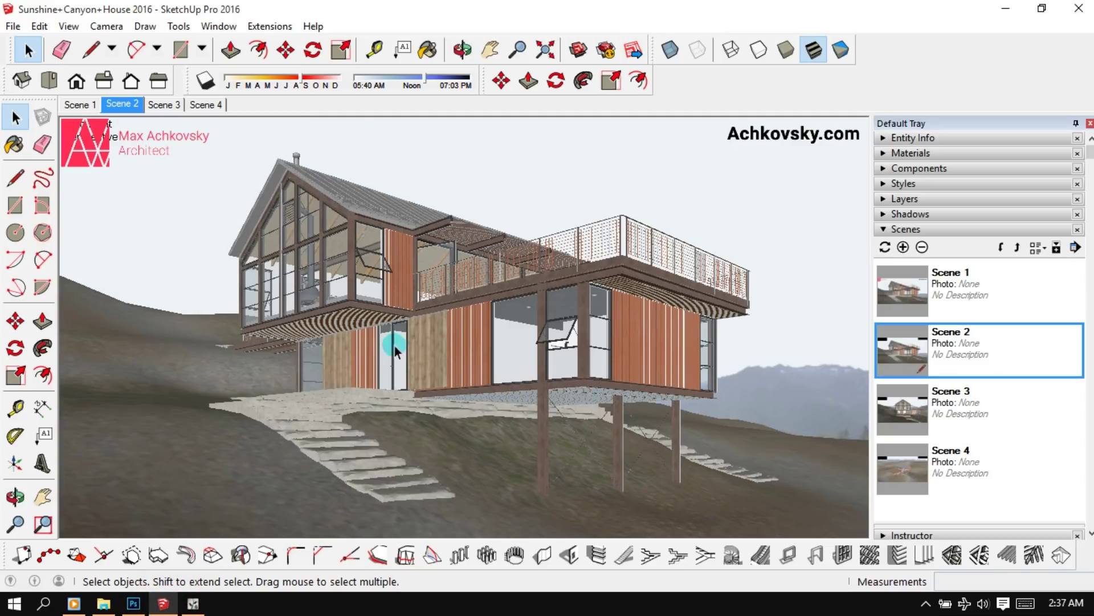
{"action": "middle_click_drag", "start_coordinate": [408, 341], "coordinate": [579, 386]}
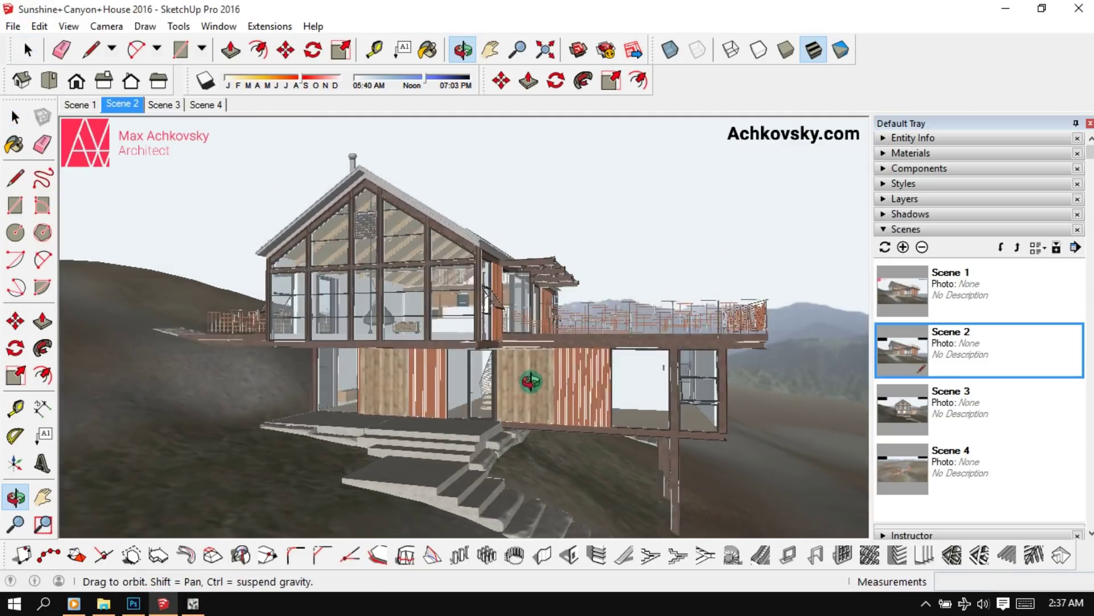
{"action": "middle_click_drag", "start_coordinate": [579, 386], "coordinate": [904, 472]}
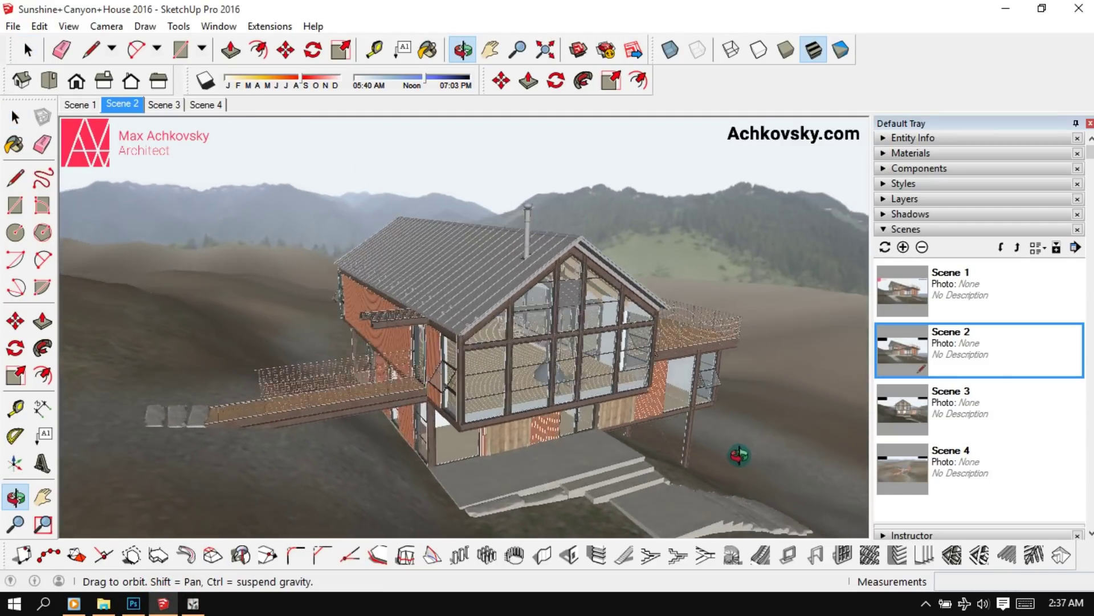
{"action": "mouse_move", "coordinate": [798, 433]}
{"action": "middle_mouse_down"}
{"action": "mouse_move", "coordinate": [326, 407]}
{"action": "mouse_move", "coordinate": [179, 428]}
{"action": "middle_mouse_up"}
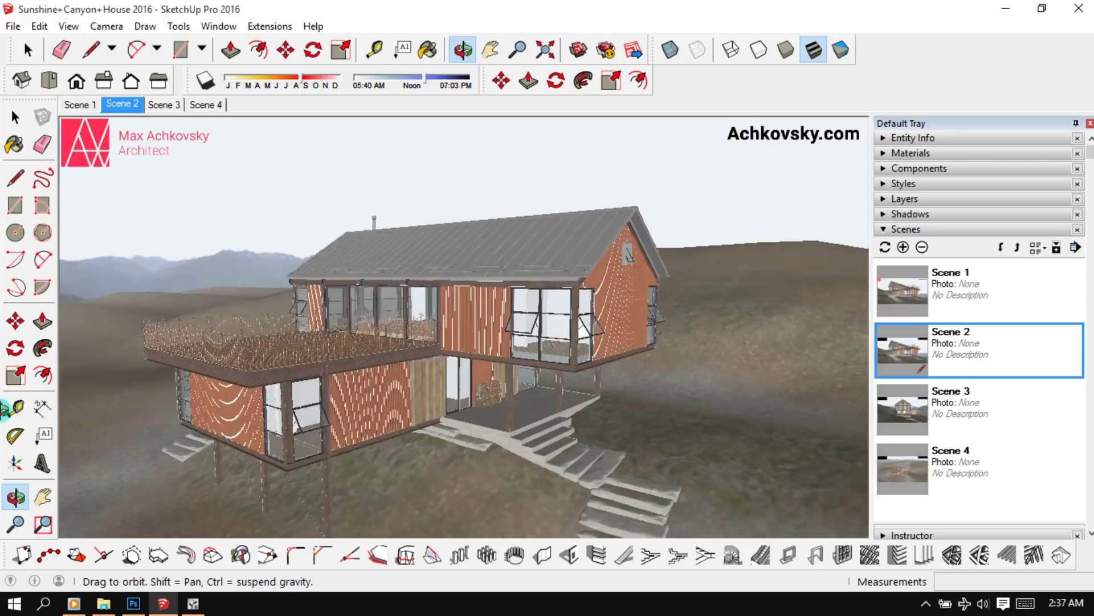
{"action": "mouse_move", "coordinate": [178, 427]}
{"action": "middle_mouse_down"}
{"action": "mouse_move", "coordinate": [3, 402]}
{"action": "mouse_move", "coordinate": [579, 396]}
{"action": "middle_mouse_up"}
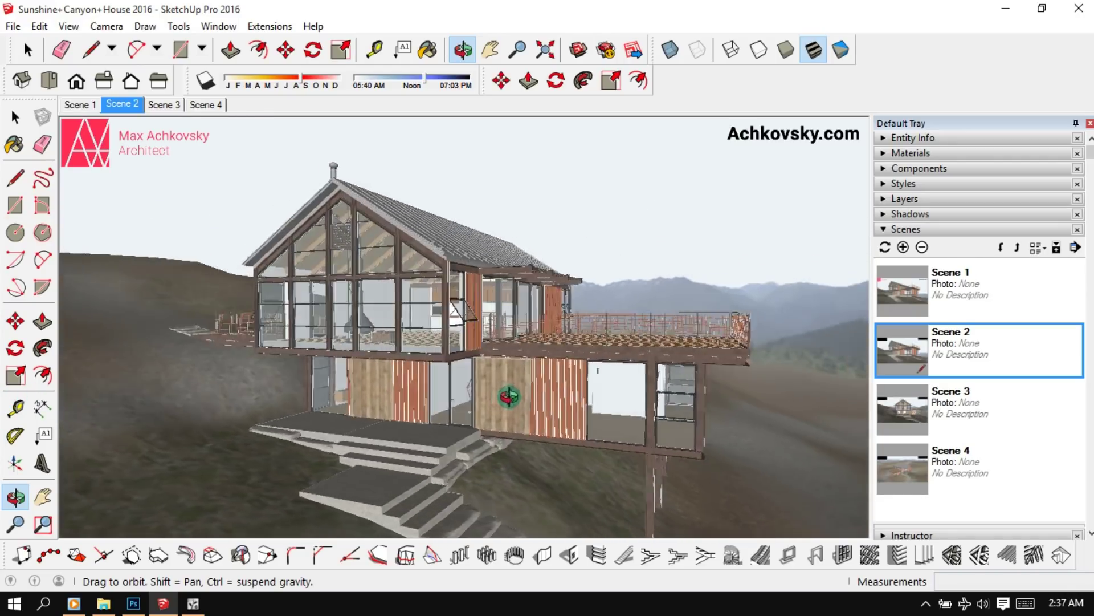
{"action": "key", "text": "space"}
Step: Zoom in and orbit higher to look over the balcony deck
{"action": "scroll", "coordinate": [580, 397], "scroll_direction": "up", "scroll_amount": 3}
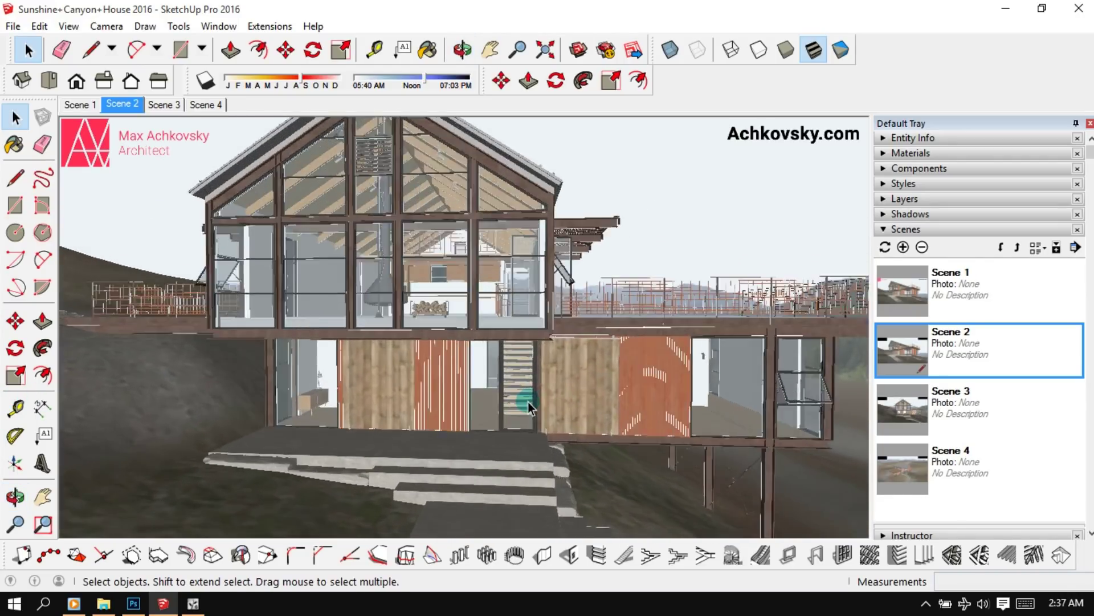
{"action": "scroll", "coordinate": [528, 402], "scroll_direction": "up", "scroll_amount": 2}
{"action": "scroll", "coordinate": [548, 373], "scroll_direction": "up", "scroll_amount": 2}
{"action": "middle_click_drag", "start_coordinate": [731, 348], "coordinate": [367, 349]}
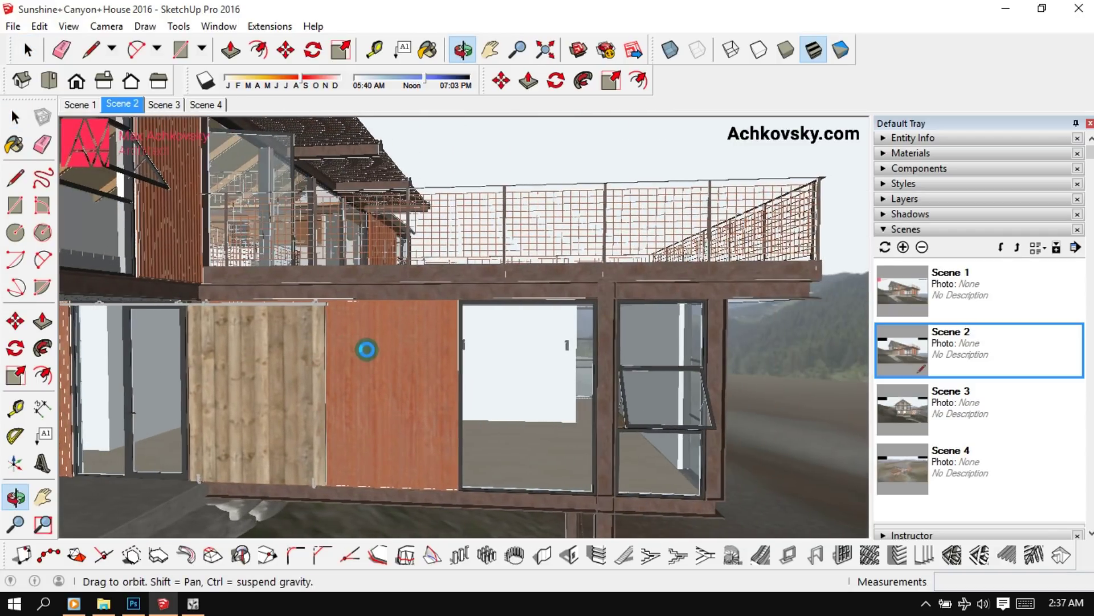
{"action": "mouse_move", "coordinate": [345, 438]}
{"action": "middle_mouse_down"}
{"action": "mouse_move", "coordinate": [436, 312]}
{"action": "mouse_move", "coordinate": [256, 336]}
{"action": "middle_mouse_up"}
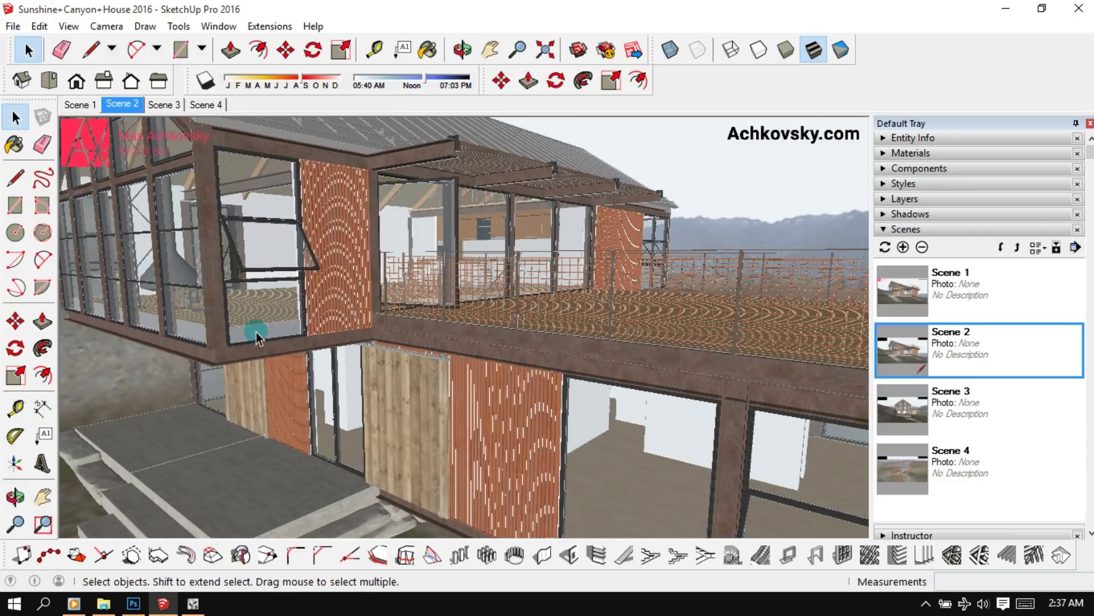
Step: Step through the saved Scene 3, Scene 4 and Scene 2 views
{"action": "left_click", "coordinate": [160, 105]}
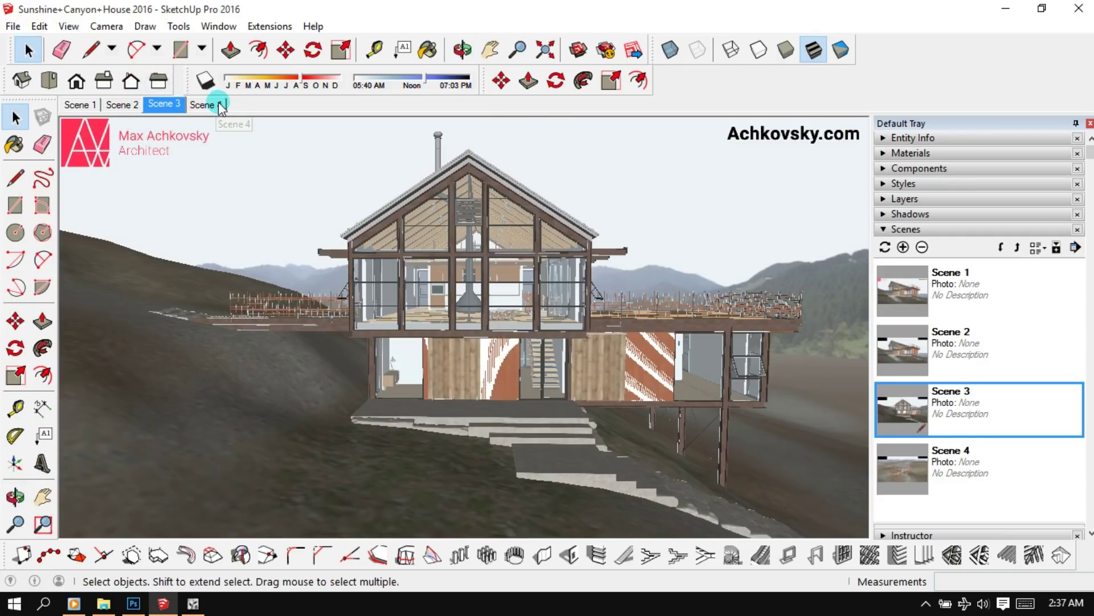
{"action": "left_click", "coordinate": [220, 105]}
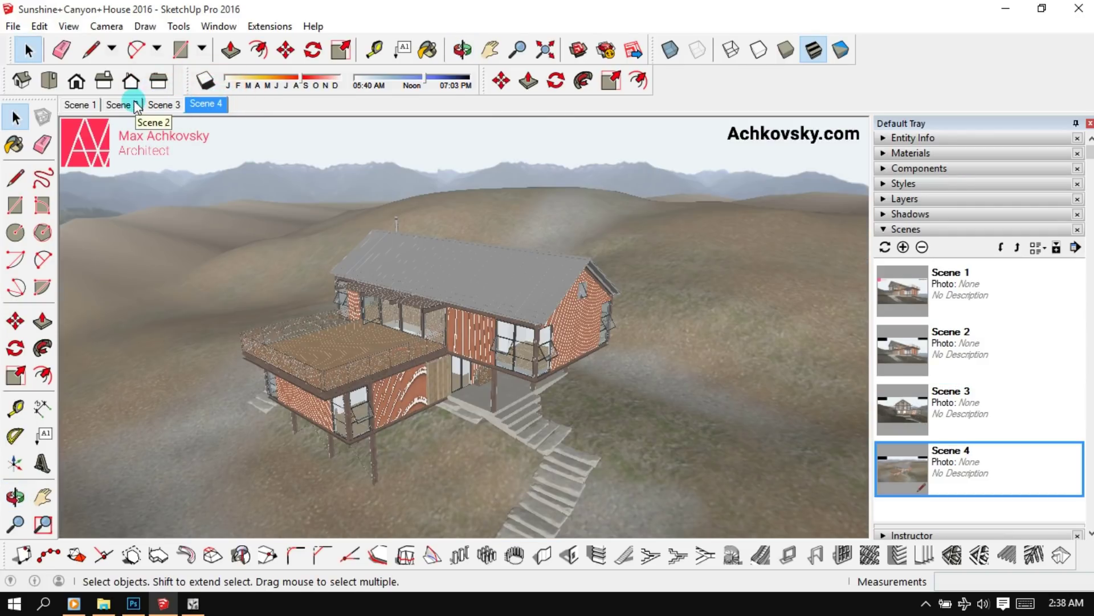
{"action": "left_click", "coordinate": [137, 108]}
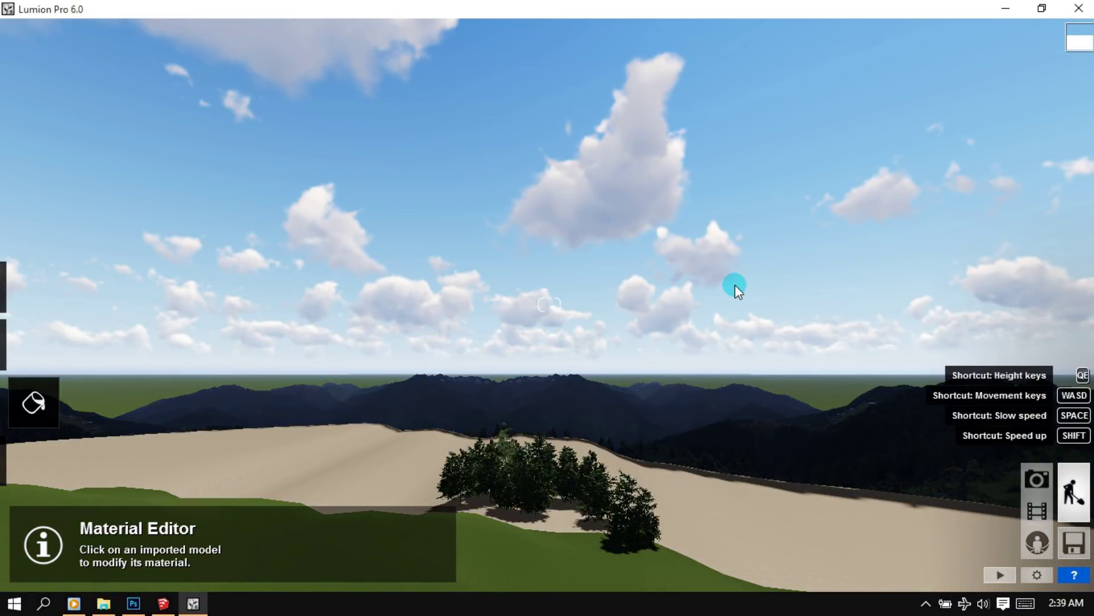
Step: Fly the Lumion camera around the outside of the cabin, past the annex to the gable end
{"action": "key", "text": "s"}
{"action": "key", "text": "s"}
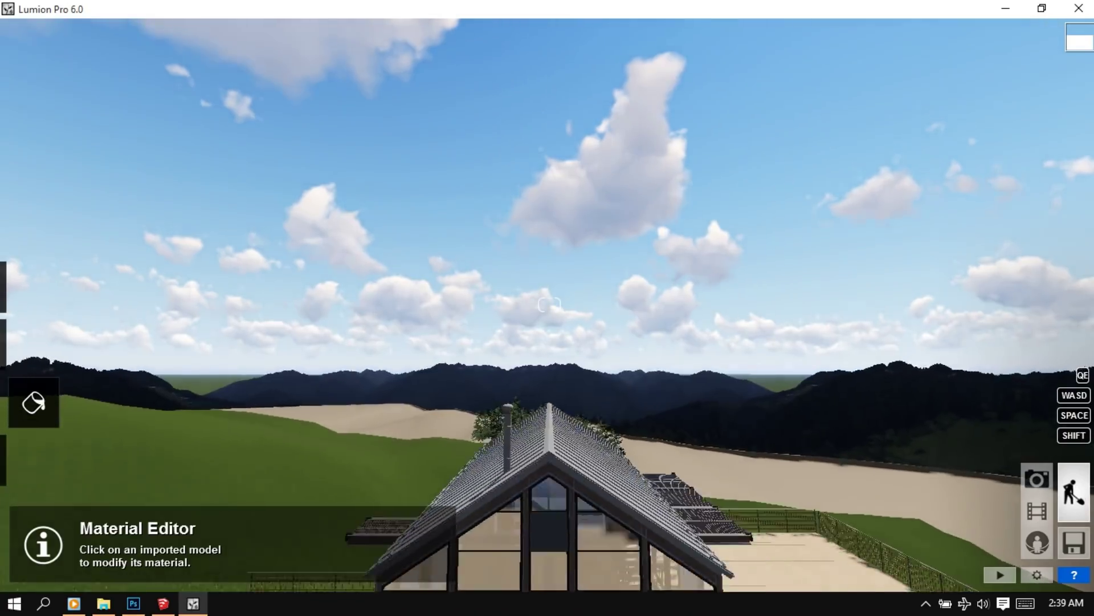
{"action": "key", "text": "w"}
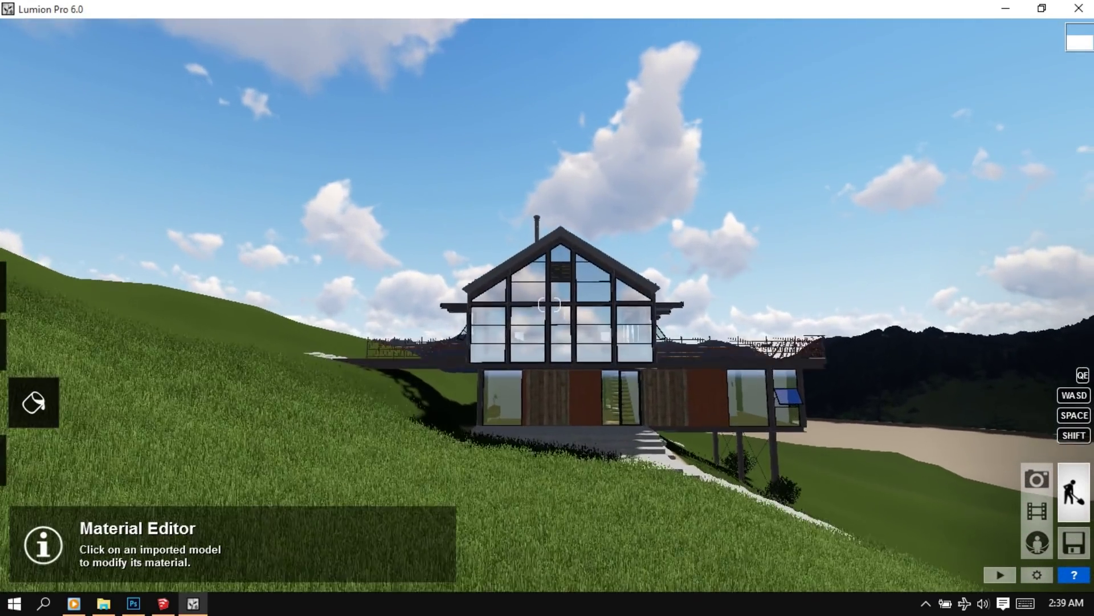
{"action": "key", "text": "w"}
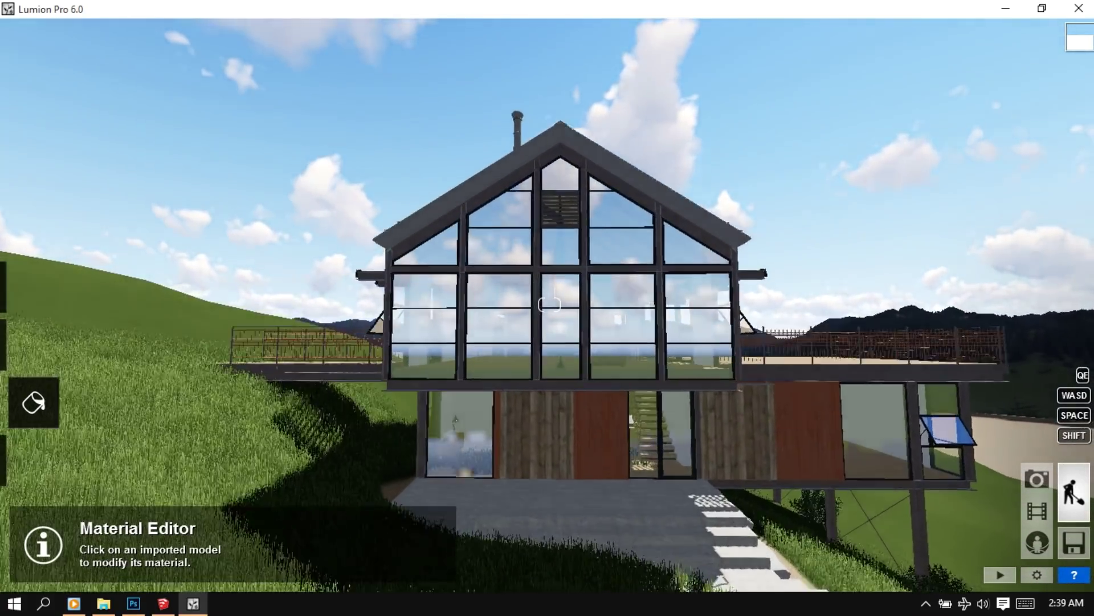
{"action": "key", "text": "d"}
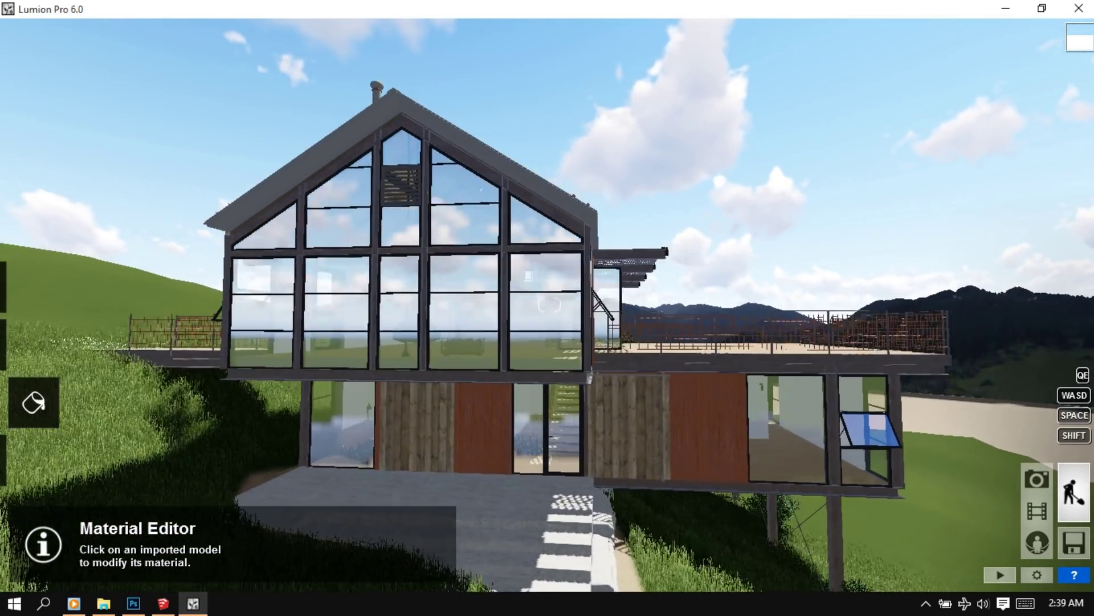
{"action": "key", "text": "d"}
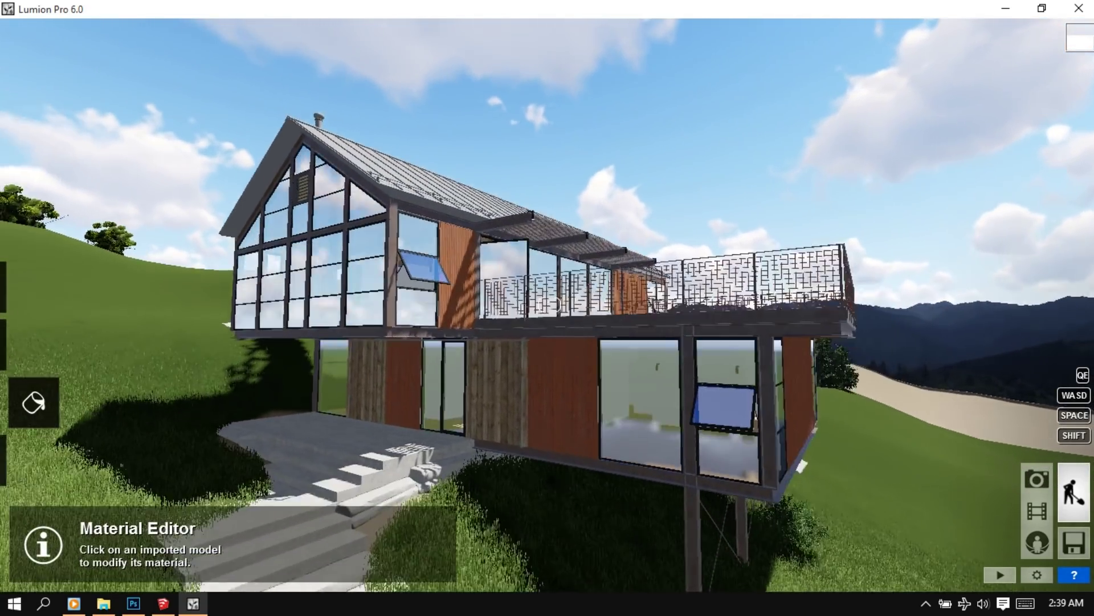
{"action": "key", "text": "d"}
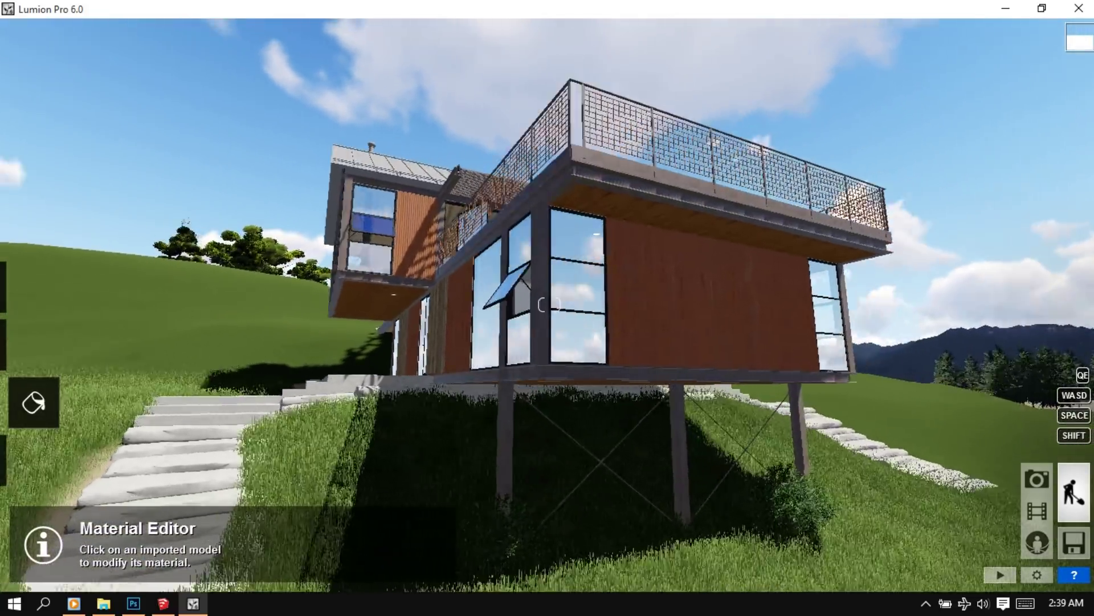
{"action": "key", "text": "d"}
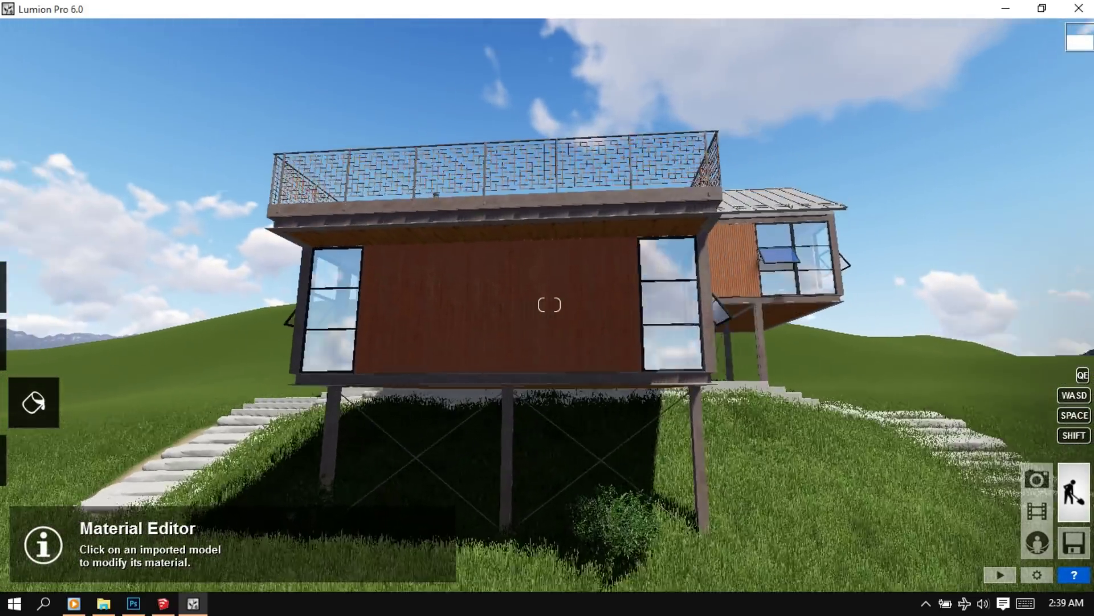
{"action": "key", "text": "d"}
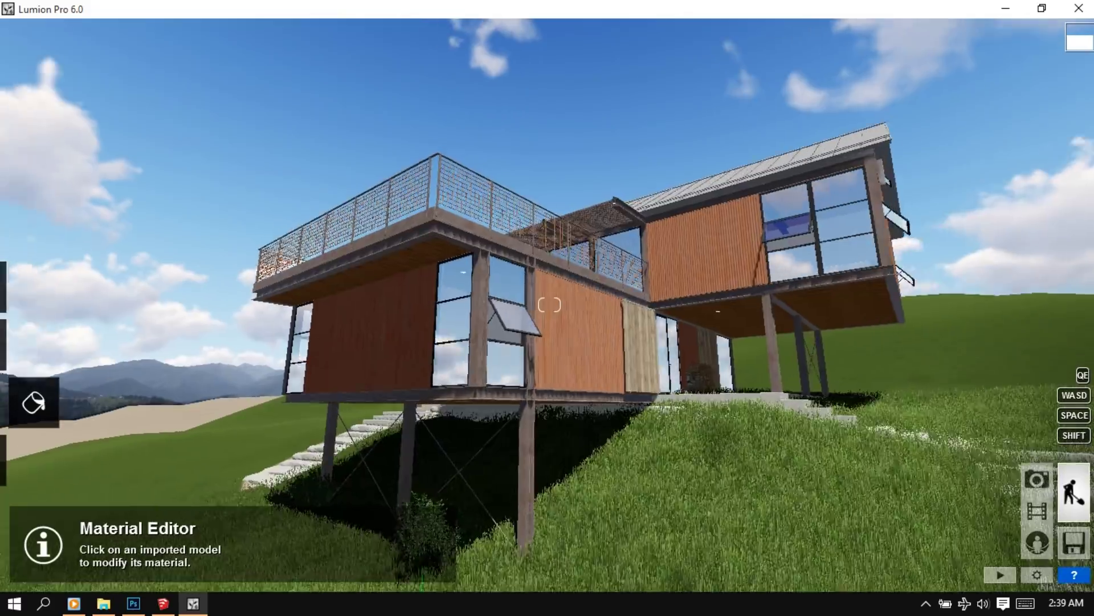
{"action": "key", "text": "d"}
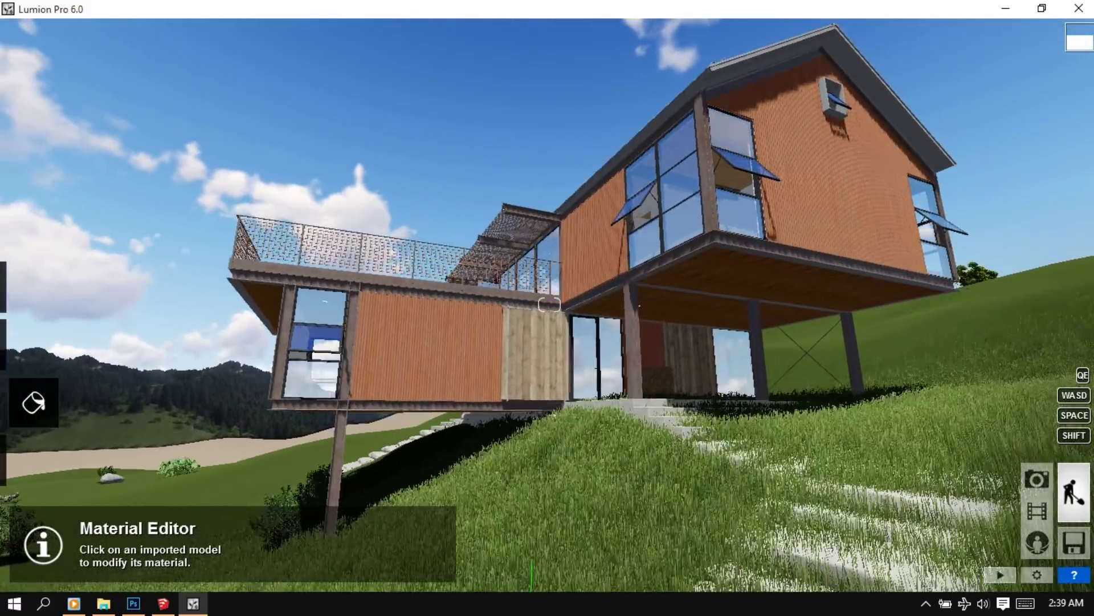
{"action": "key", "text": "d"}
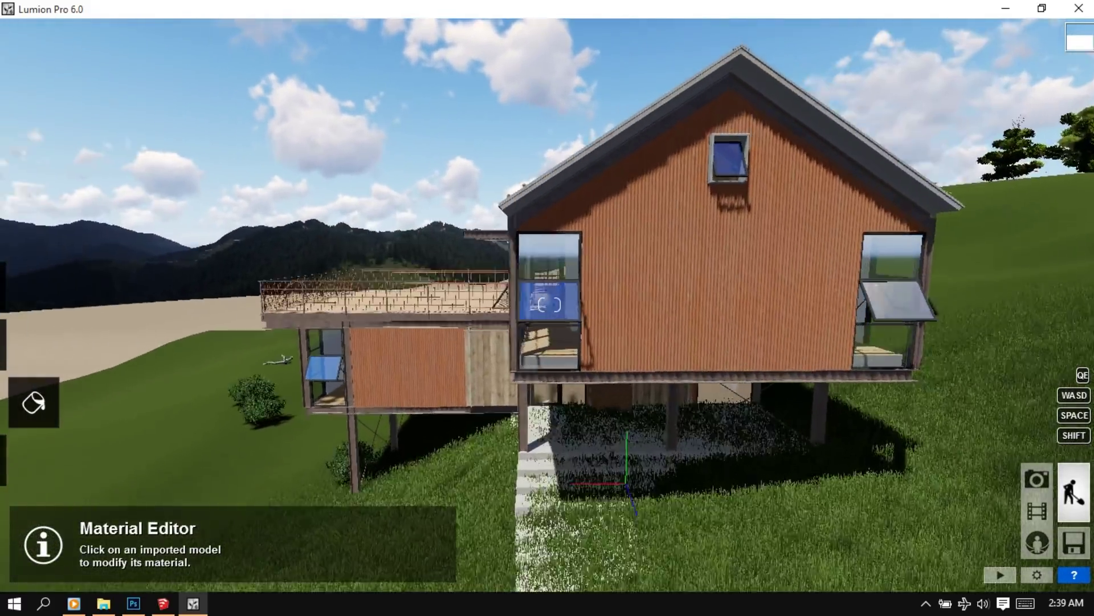
Step: Fly through the gable window into the interior, past the fireplace toward the steel-framed window
{"action": "key", "text": "w"}
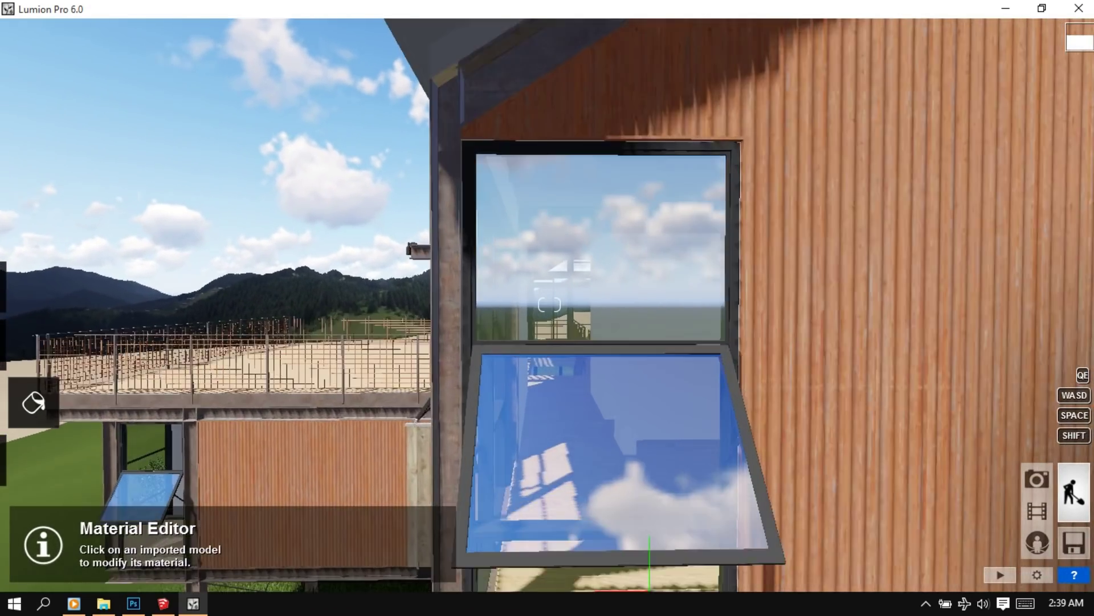
{"action": "key", "text": "w"}
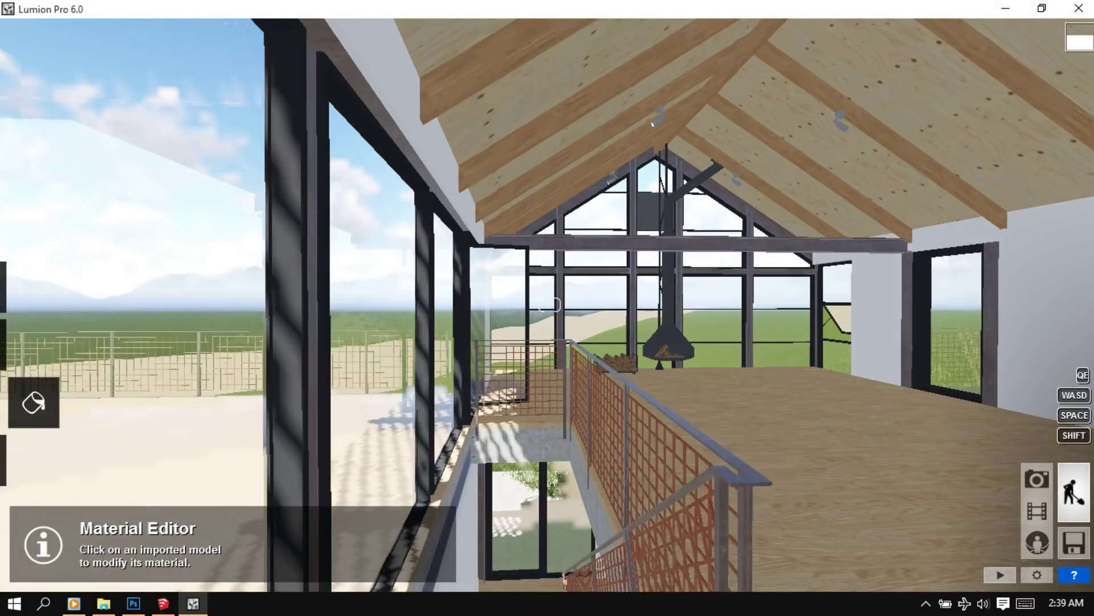
{"action": "key", "text": "w"}
{"action": "right_click_drag", "start_coordinate": [549, 305], "coordinate": [549, 304]}
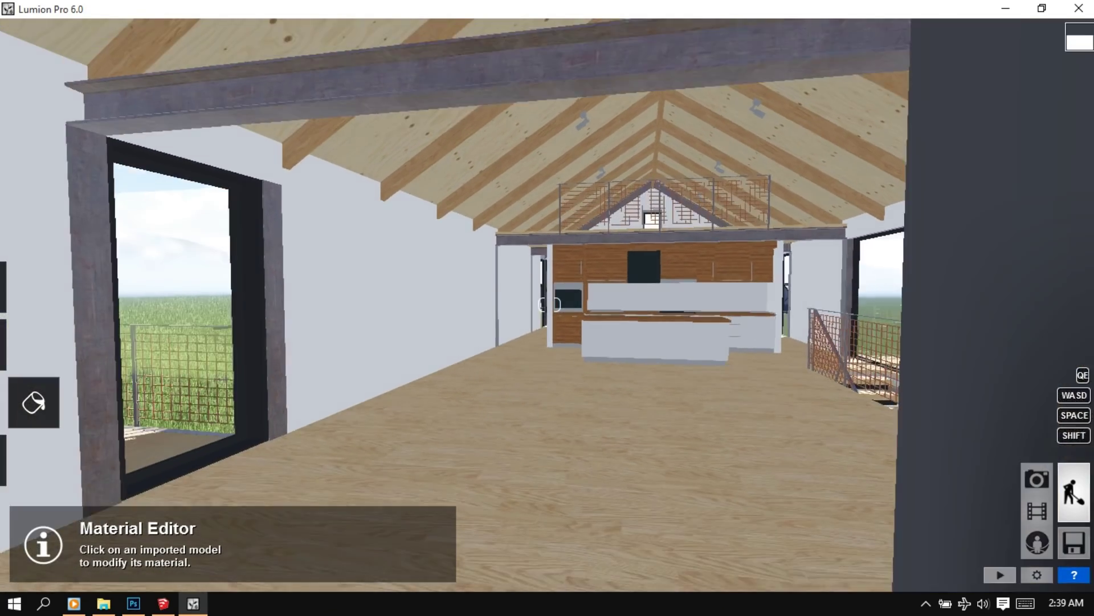
{"action": "right_click_drag", "start_coordinate": [550, 304], "coordinate": [549, 304]}
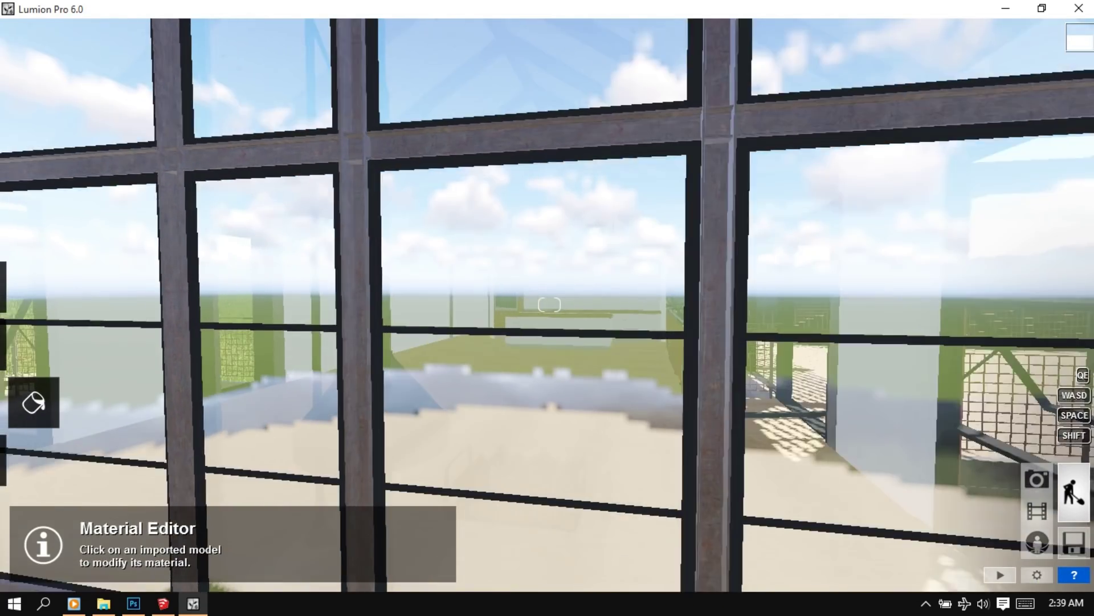
Step: Back out of the house to a wide view of it on the grassy hillside
{"action": "key", "text": "s"}
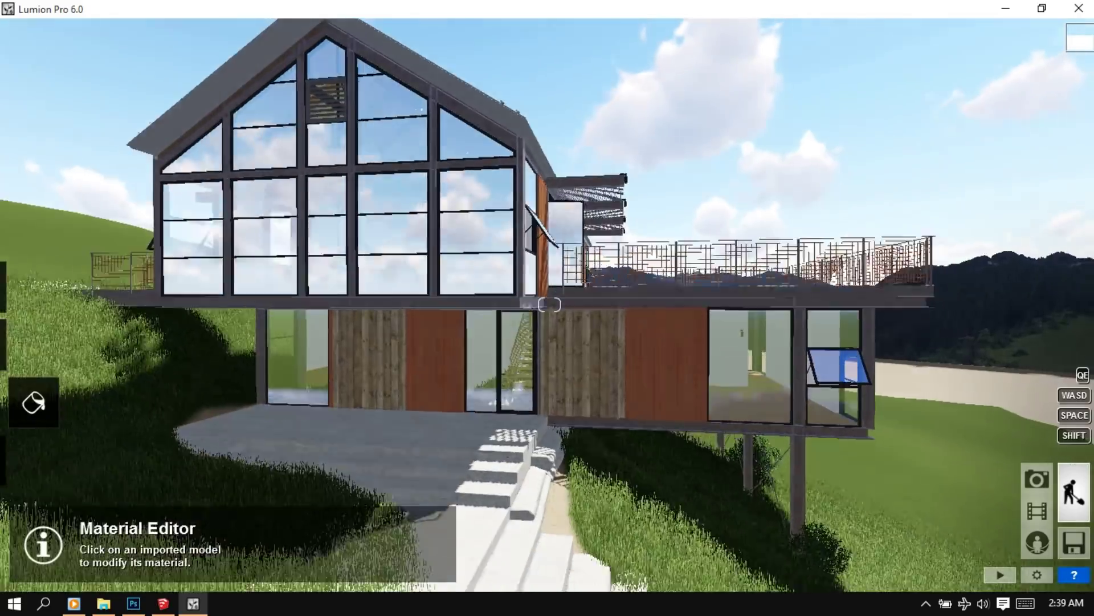
{"action": "key", "text": "s"}
{"action": "right_click_drag", "start_coordinate": [550, 304], "coordinate": [549, 304]}
{"action": "key", "text": "s"}
{"action": "key", "text": "s"}
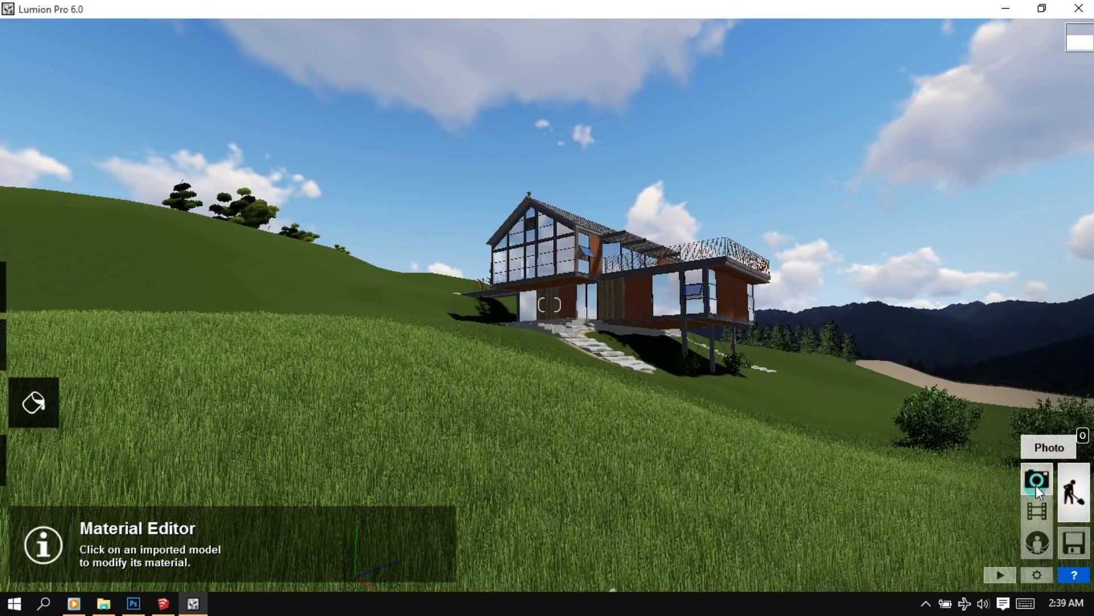
Step: Restore the third photo's camera, set a 32 mm focal length and store the closer view
{"action": "left_click", "coordinate": [1037, 482]}
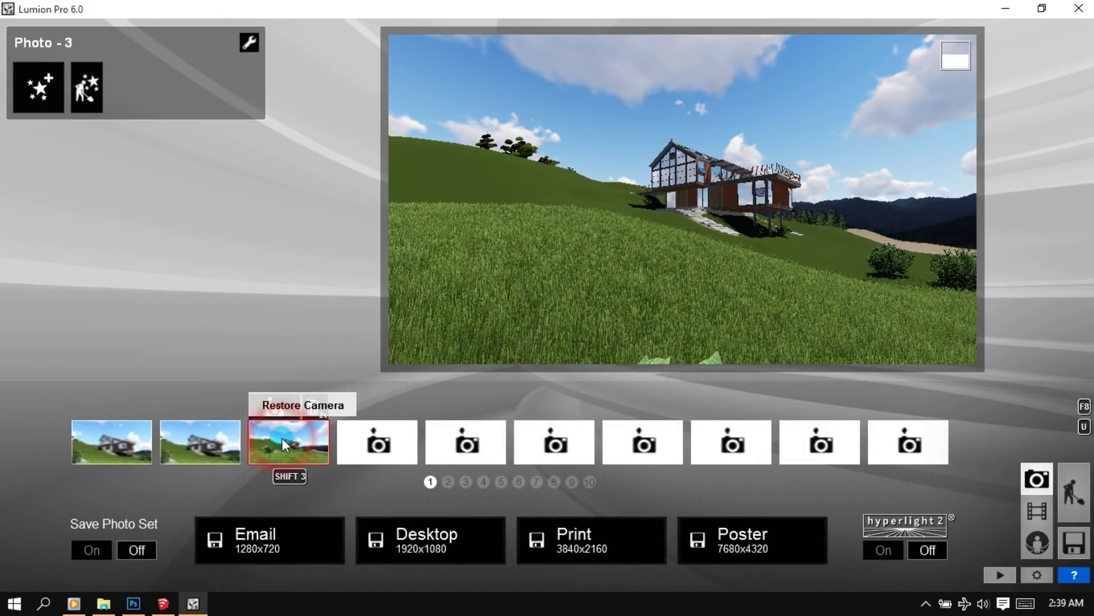
{"action": "left_click", "coordinate": [282, 438]}
{"action": "mouse_move", "coordinate": [683, 200]}
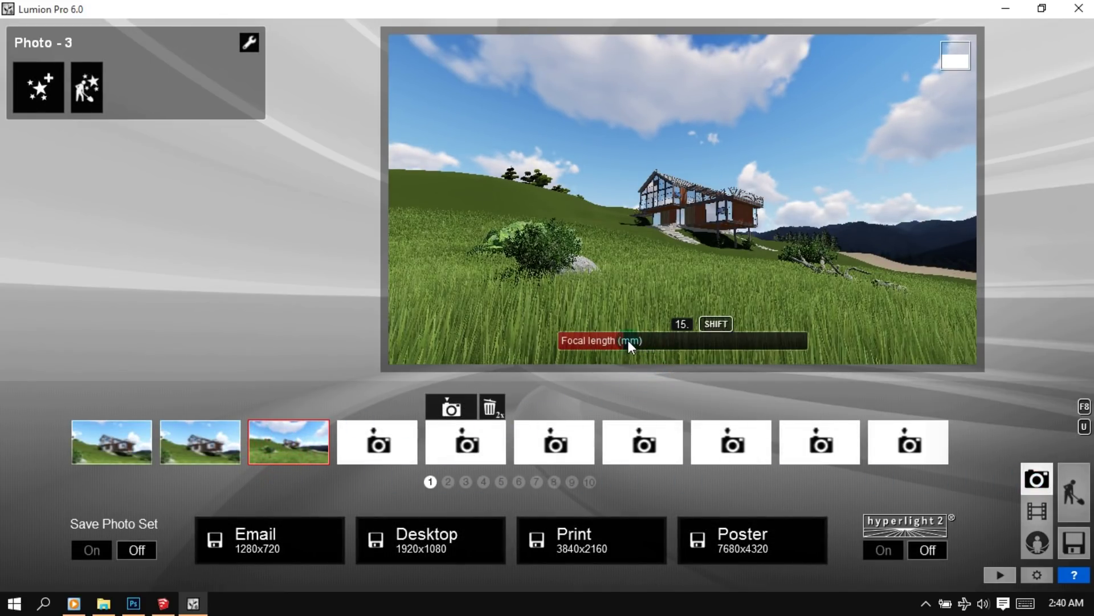
{"action": "type", "text": "132"}
{"action": "key", "text": "Return"}
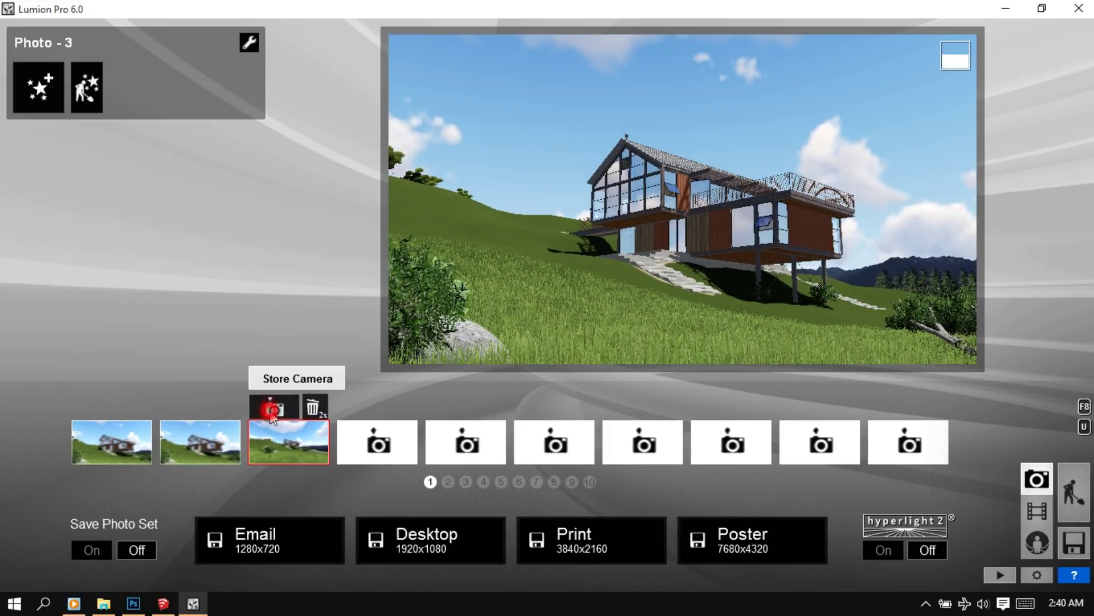
{"action": "left_click", "coordinate": [271, 412]}
Step: Add the 2-Point Perspective camera effect to the third photo and switch it on
{"action": "left_click", "coordinate": [35, 96]}
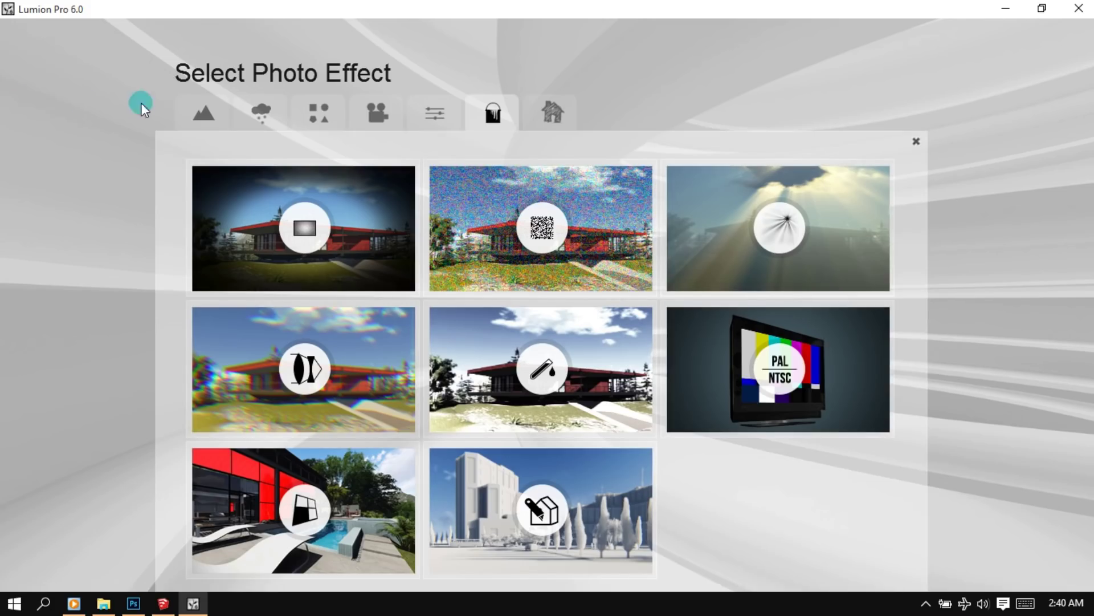
{"action": "left_click", "coordinate": [374, 112]}
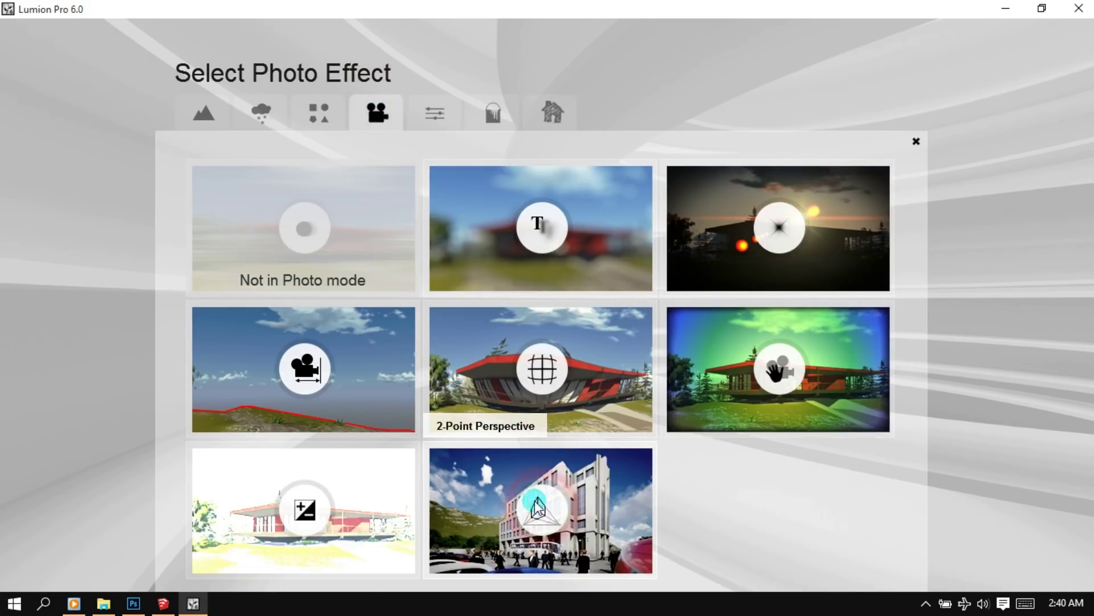
{"action": "left_click", "coordinate": [542, 369]}
{"action": "left_click", "coordinate": [223, 168]}
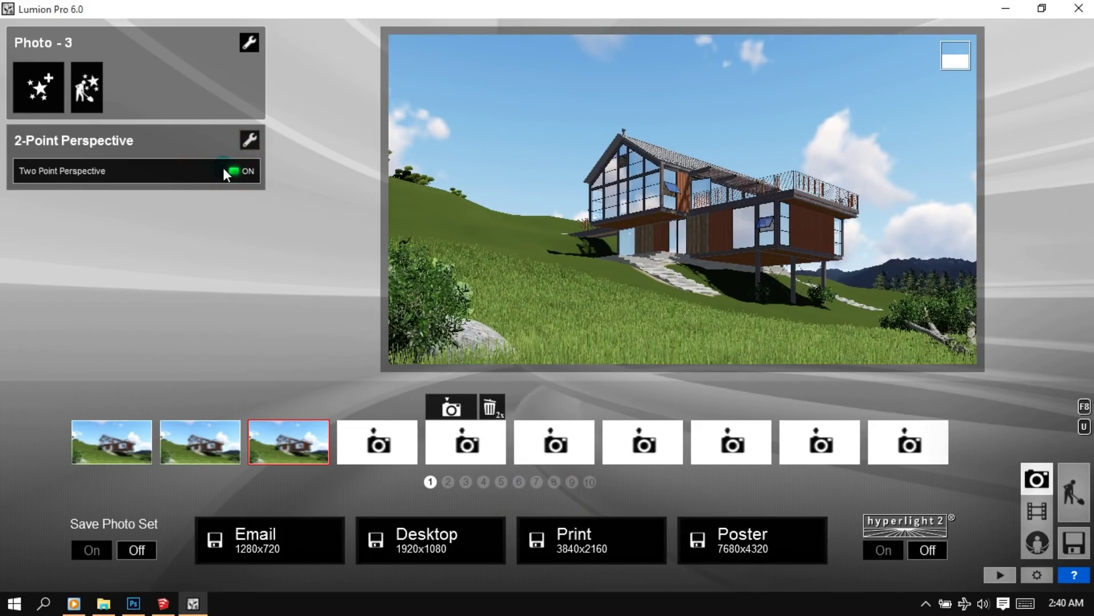
{"action": "left_click", "coordinate": [47, 84]}
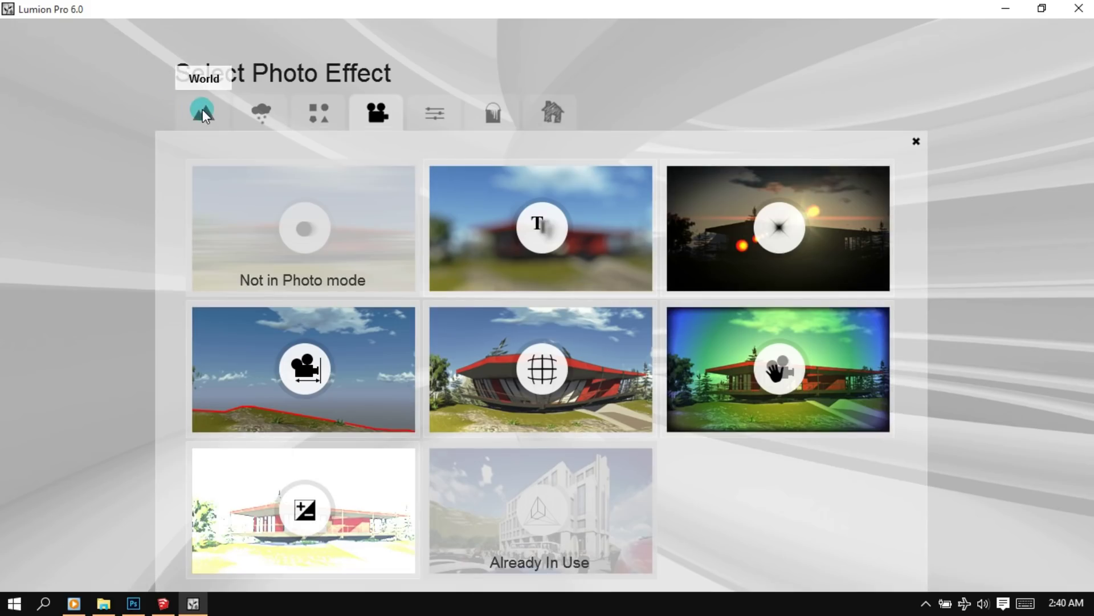
Step: Add a Sun effect with height about 0.2, backlit heading and brightness about 0.7
{"action": "left_click", "coordinate": [203, 112]}
{"action": "left_click", "coordinate": [282, 245]}
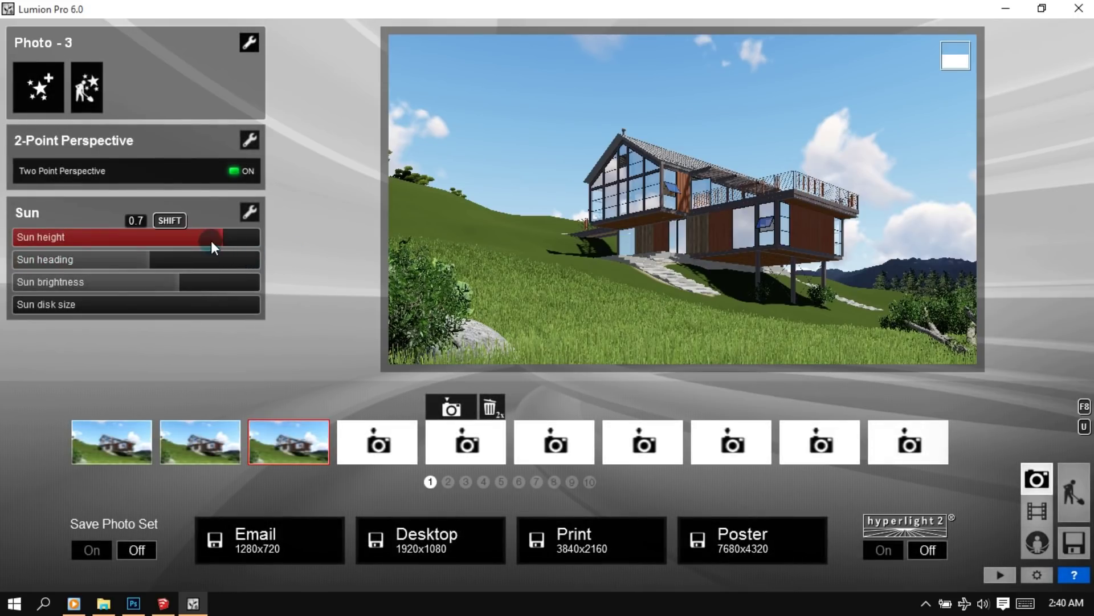
{"action": "left_click_drag", "start_coordinate": [213, 237], "coordinate": [154, 241]}
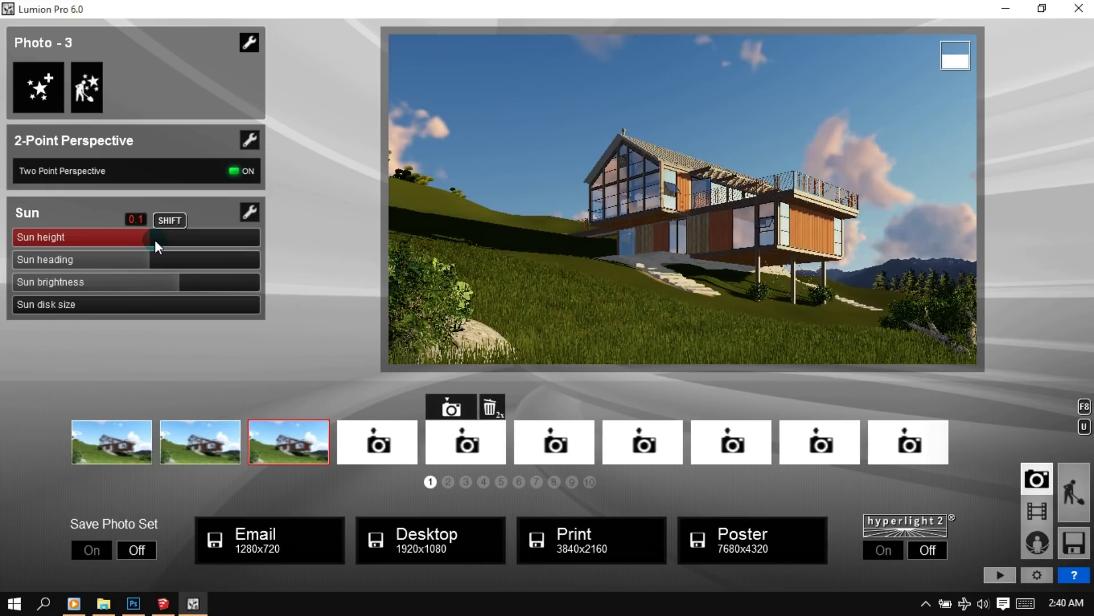
{"action": "left_click_drag", "start_coordinate": [152, 261], "coordinate": [96, 260]}
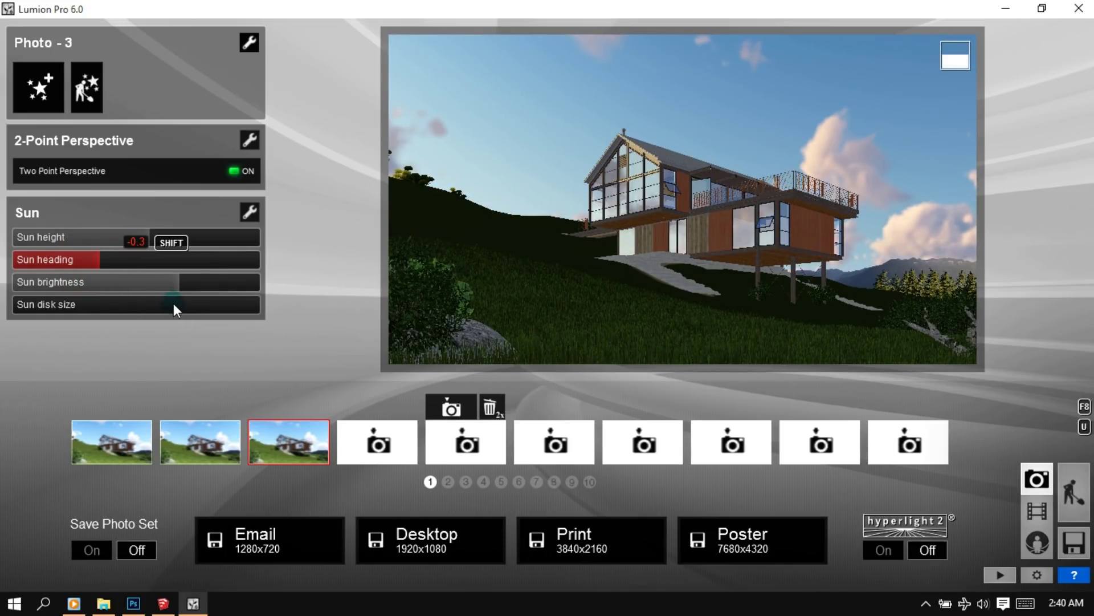
{"action": "left_click_drag", "start_coordinate": [188, 285], "coordinate": [183, 287]}
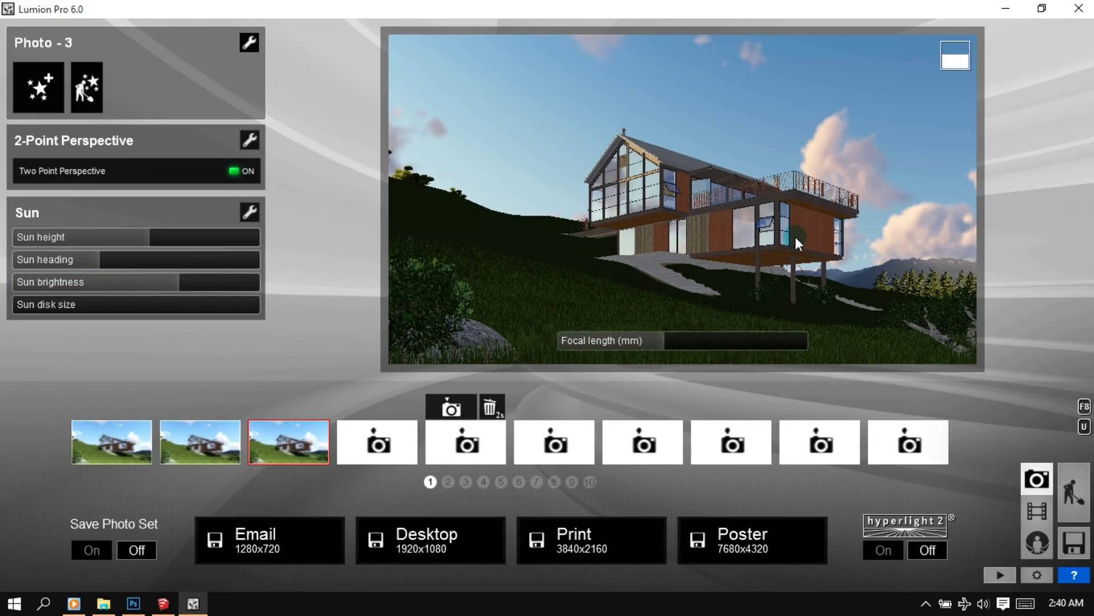
Step: Save the 1920x1080 render as 1 in the RENDER folder and open that folder
{"action": "left_click", "coordinate": [418, 543]}
{"action": "type", "text": "1"}
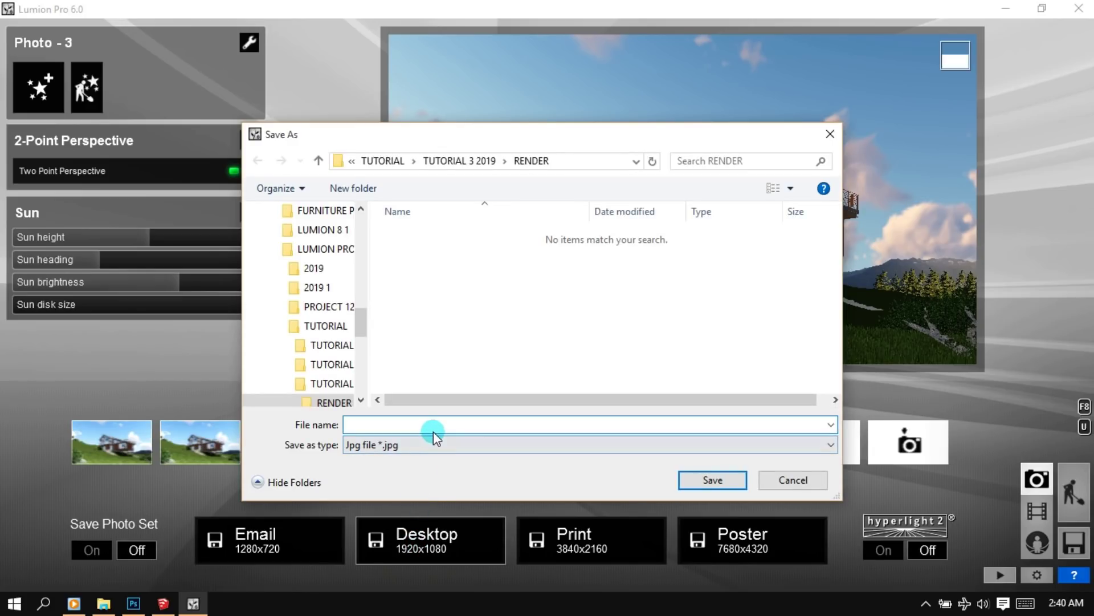
{"action": "left_click", "coordinate": [705, 480]}
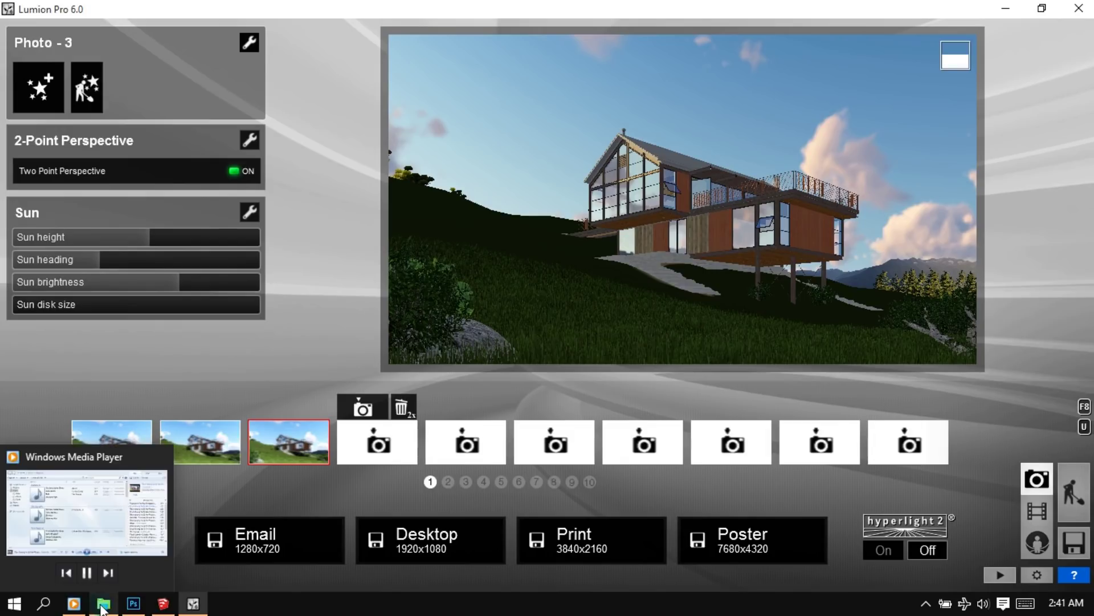
{"action": "left_click", "coordinate": [104, 604]}
{"action": "left_click", "coordinate": [517, 300]}
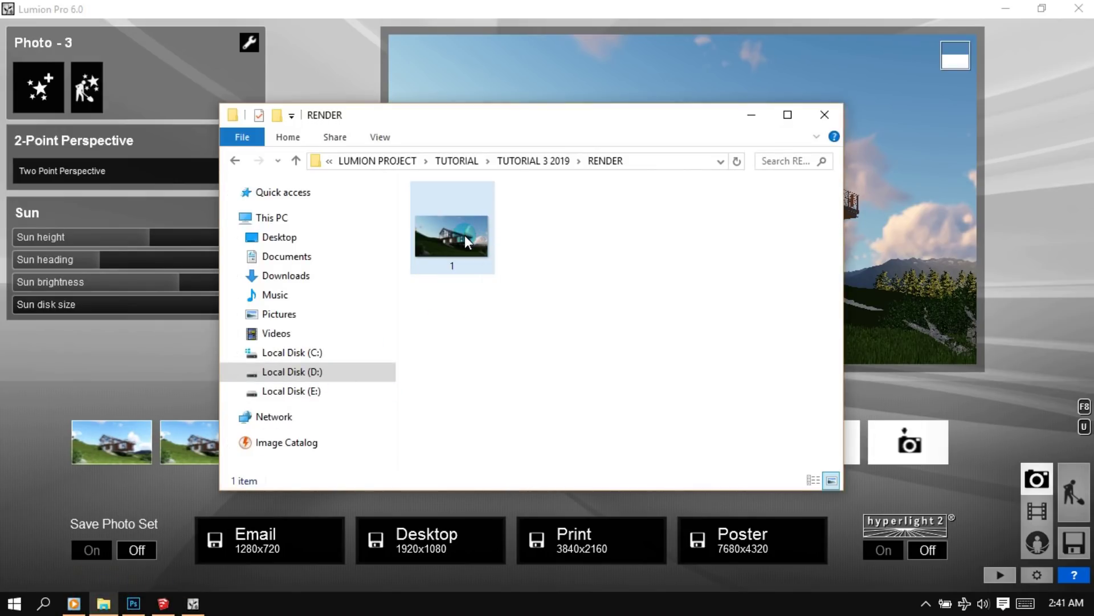
{"action": "double_click", "coordinate": [466, 241]}
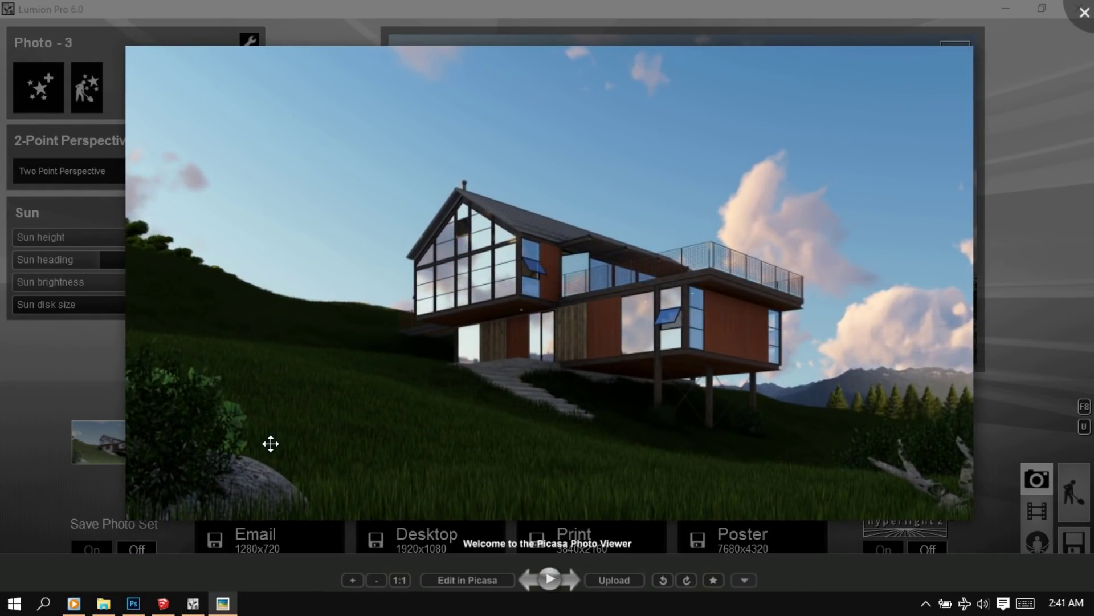
{"action": "scroll", "coordinate": [587, 306], "scroll_direction": "up", "scroll_amount": 2}
{"action": "scroll", "coordinate": [586, 306], "scroll_direction": "up", "scroll_amount": 1}
{"action": "scroll", "coordinate": [587, 306], "scroll_direction": "up", "scroll_amount": 1}
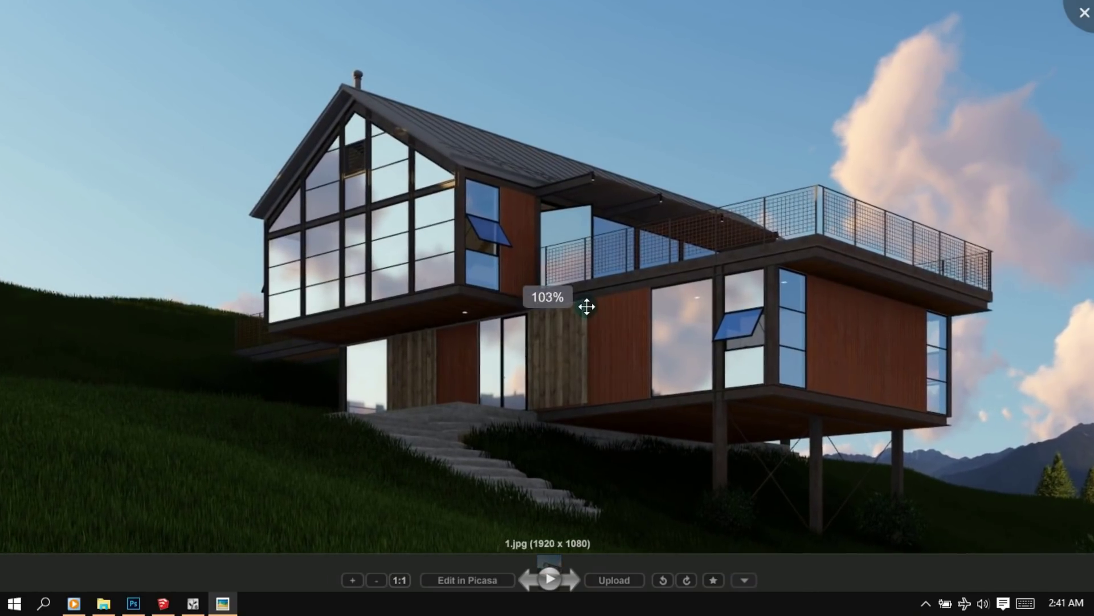
{"action": "scroll", "coordinate": [587, 306], "scroll_direction": "up", "scroll_amount": 5}
{"action": "mouse_move", "coordinate": [835, 259]}
{"action": "left_mouse_down"}
{"action": "mouse_move", "coordinate": [634, 319]}
{"action": "mouse_move", "coordinate": [723, 360]}
{"action": "mouse_move", "coordinate": [1003, 421]}
{"action": "mouse_move", "coordinate": [904, 215]}
{"action": "mouse_move", "coordinate": [795, 103]}
{"action": "left_mouse_up"}
{"action": "scroll", "coordinate": [758, 166], "scroll_direction": "down", "scroll_amount": 3}
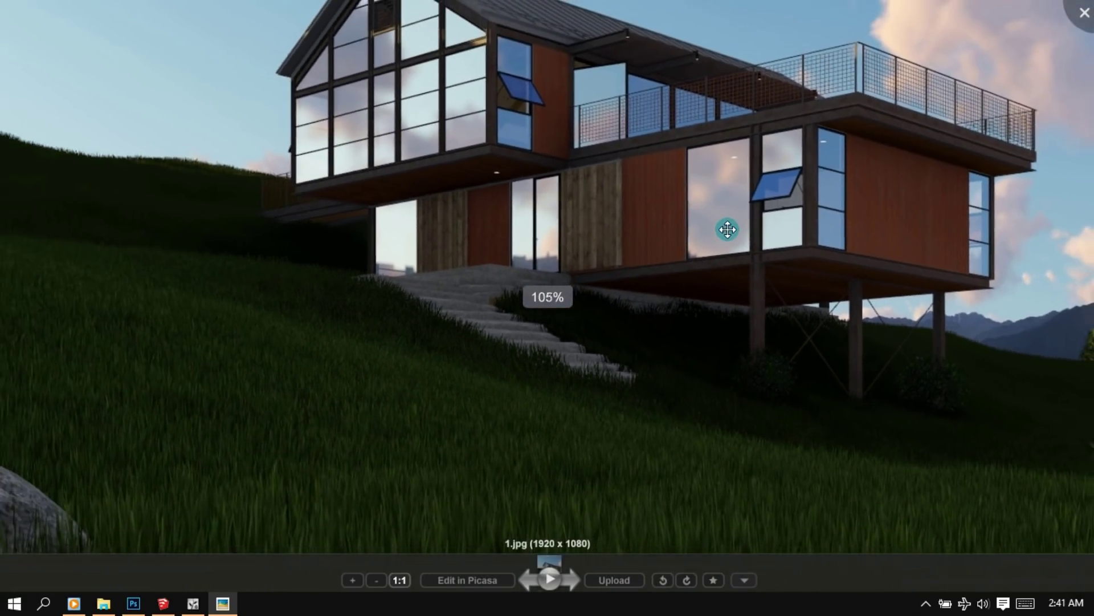
{"action": "scroll", "coordinate": [726, 232], "scroll_direction": "down", "scroll_amount": 1}
{"action": "scroll", "coordinate": [704, 178], "scroll_direction": "down", "scroll_amount": 2}
{"action": "scroll", "coordinate": [679, 288], "scroll_direction": "down", "scroll_amount": 1}
{"action": "scroll", "coordinate": [703, 232], "scroll_direction": "down", "scroll_amount": 1}
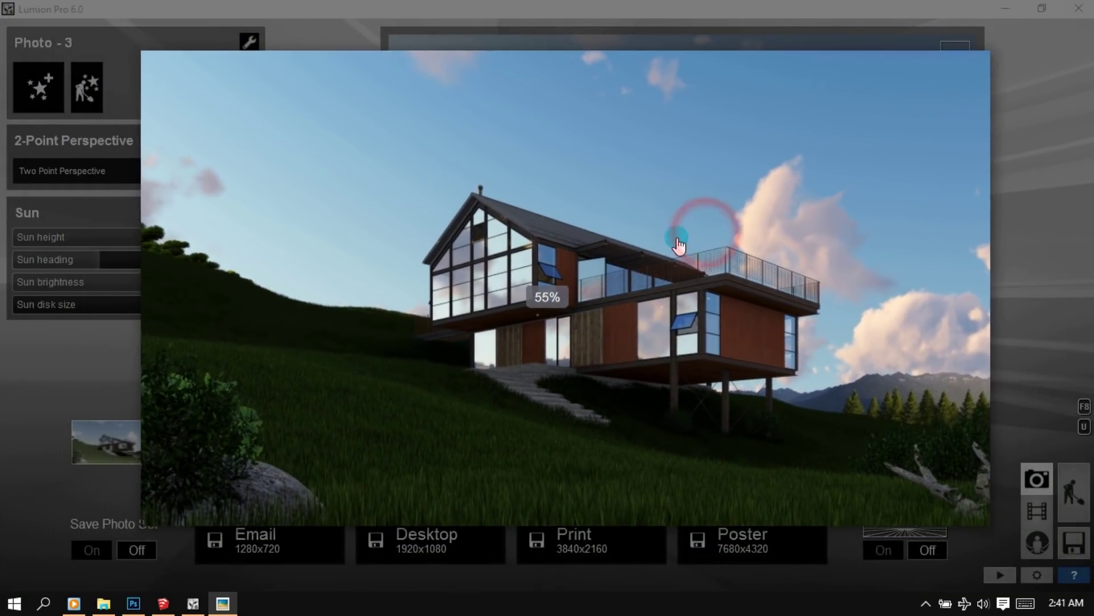
{"action": "scroll", "coordinate": [674, 237], "scroll_direction": "down", "scroll_amount": 1}
{"action": "scroll", "coordinate": [667, 237], "scroll_direction": "down", "scroll_amount": 1}
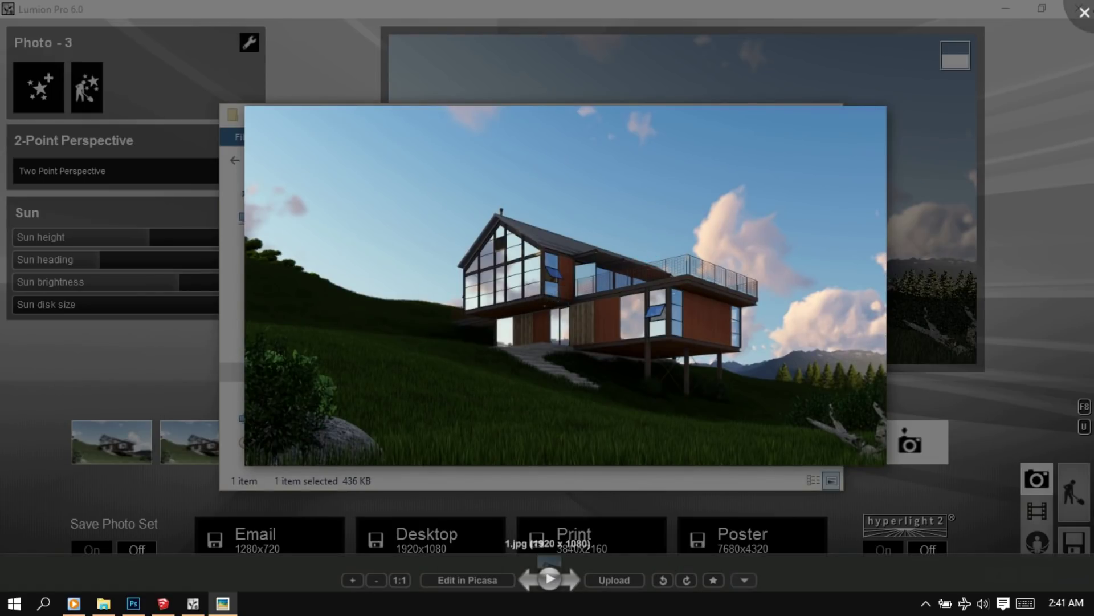
{"action": "left_click", "coordinate": [876, 71]}
{"action": "left_click", "coordinate": [750, 112]}
{"action": "left_click", "coordinate": [1005, 9]}
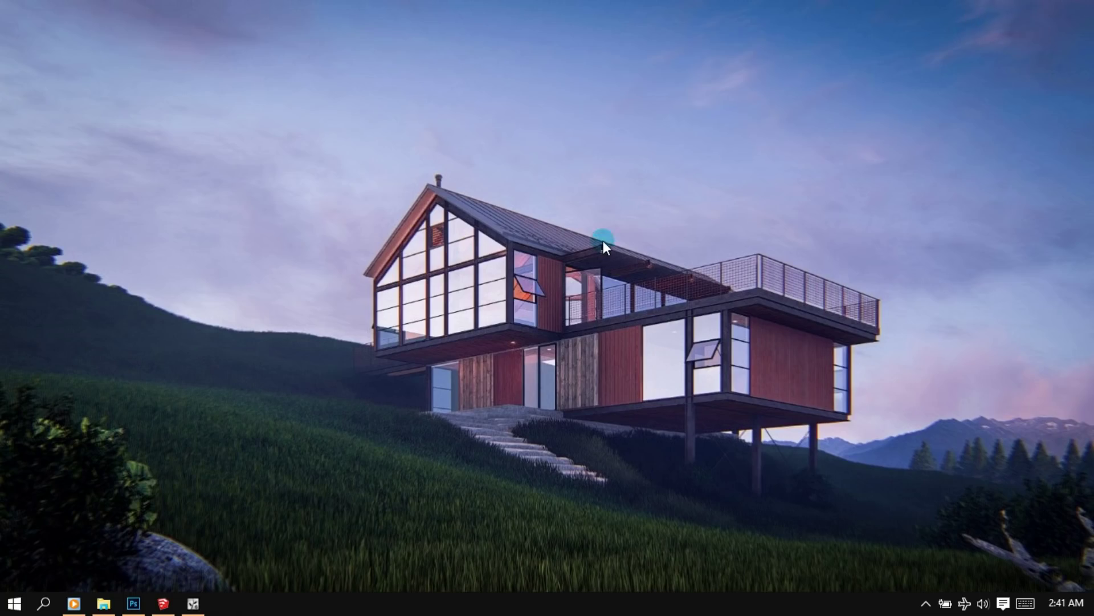
{"action": "left_click", "coordinate": [192, 603]}
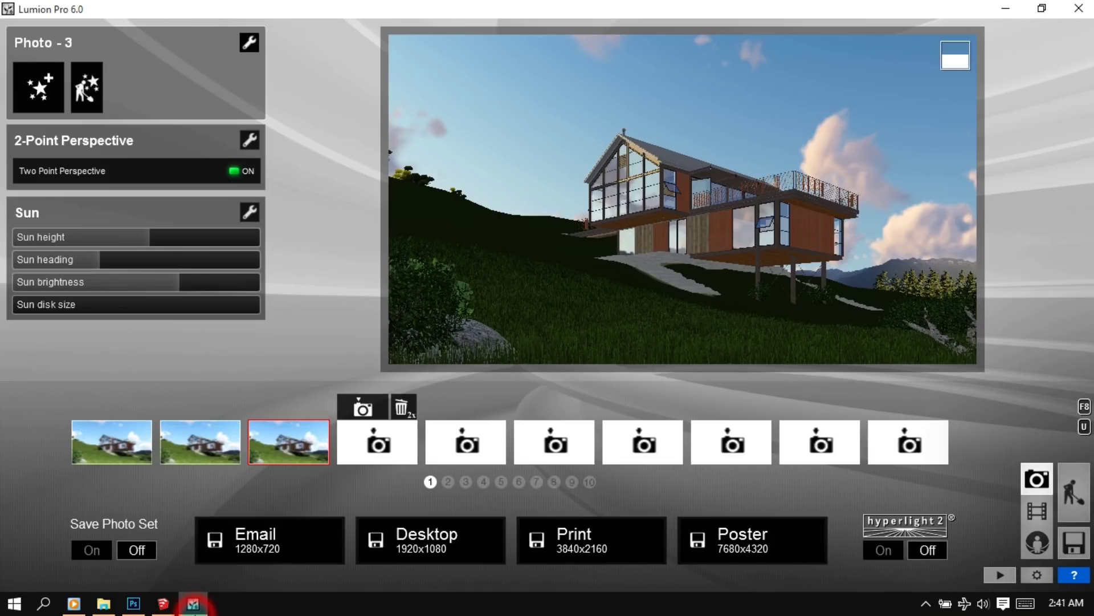
Step: Add a Cloud effect with position 0.1, amount 0.8, no low clouds and high clouds near 0.8
{"action": "left_click", "coordinate": [55, 95]}
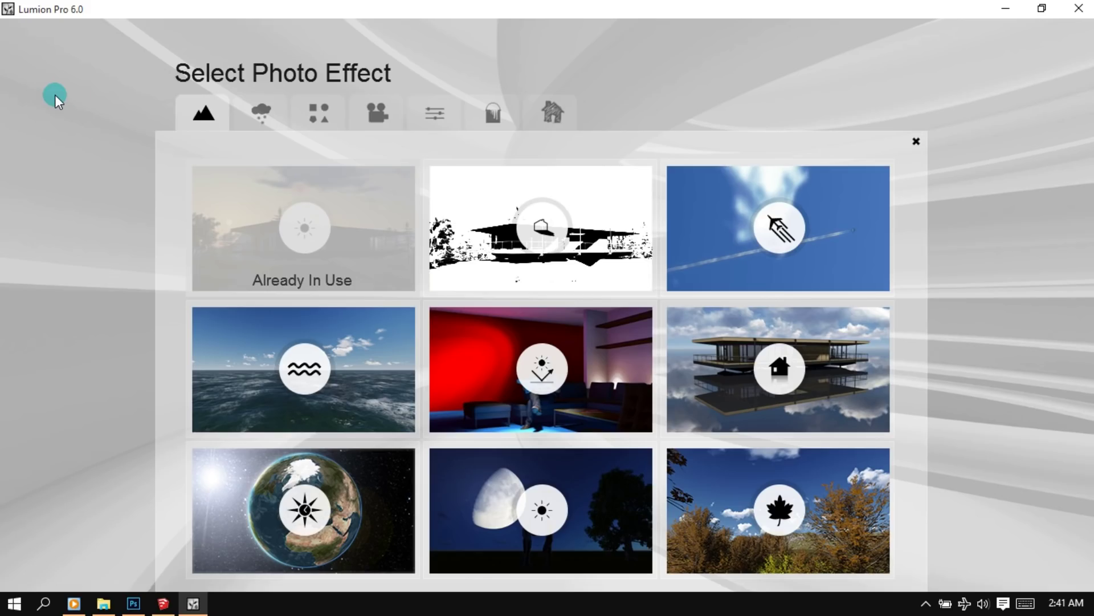
{"action": "left_click", "coordinate": [269, 116]}
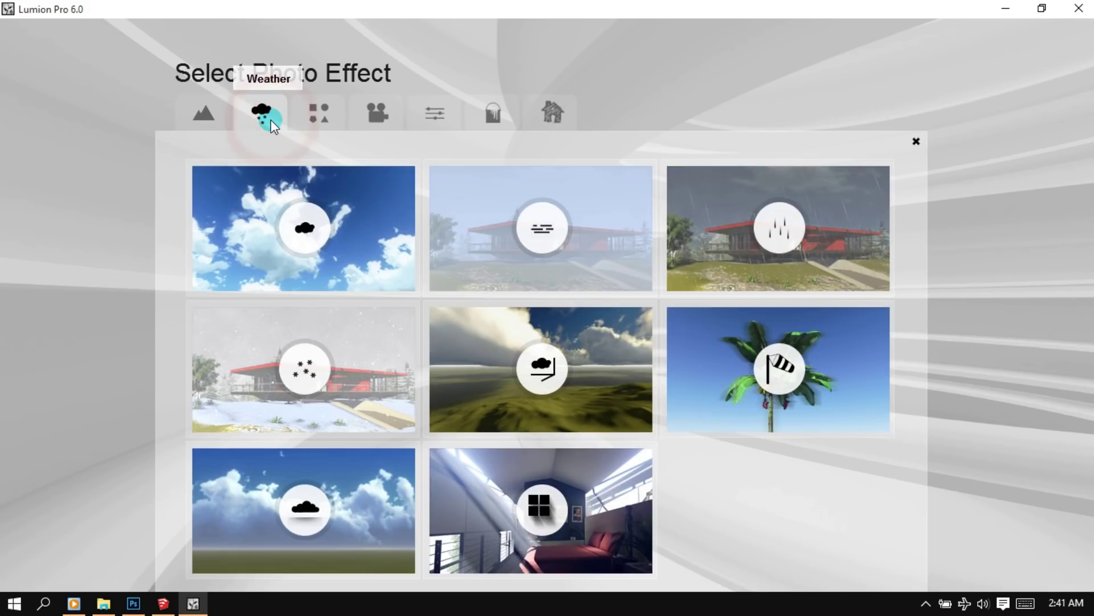
{"action": "left_click", "coordinate": [314, 231]}
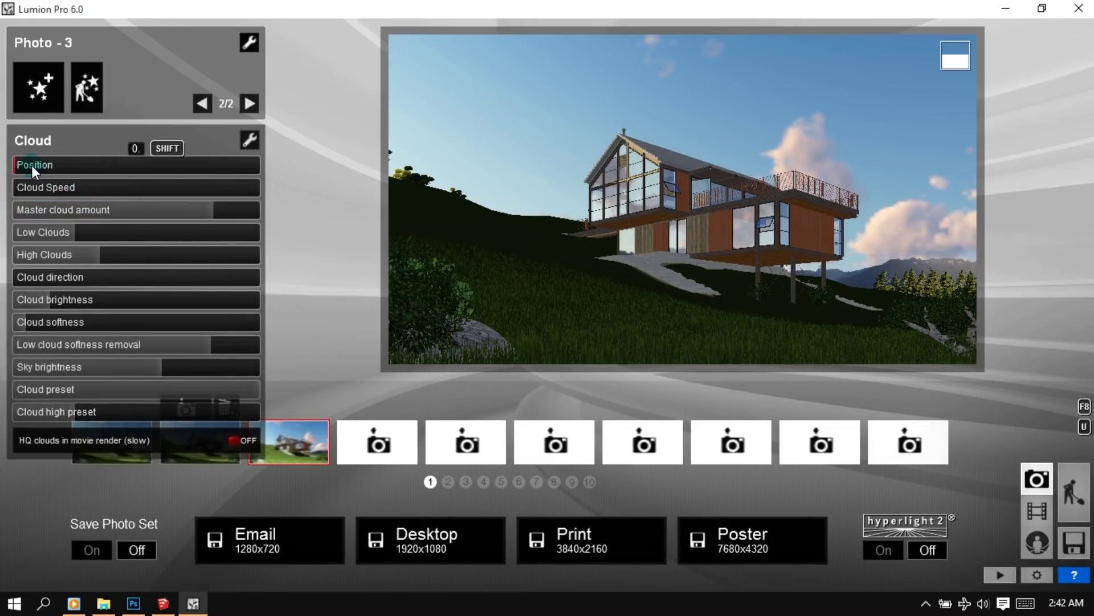
{"action": "left_click", "coordinate": [32, 165]}
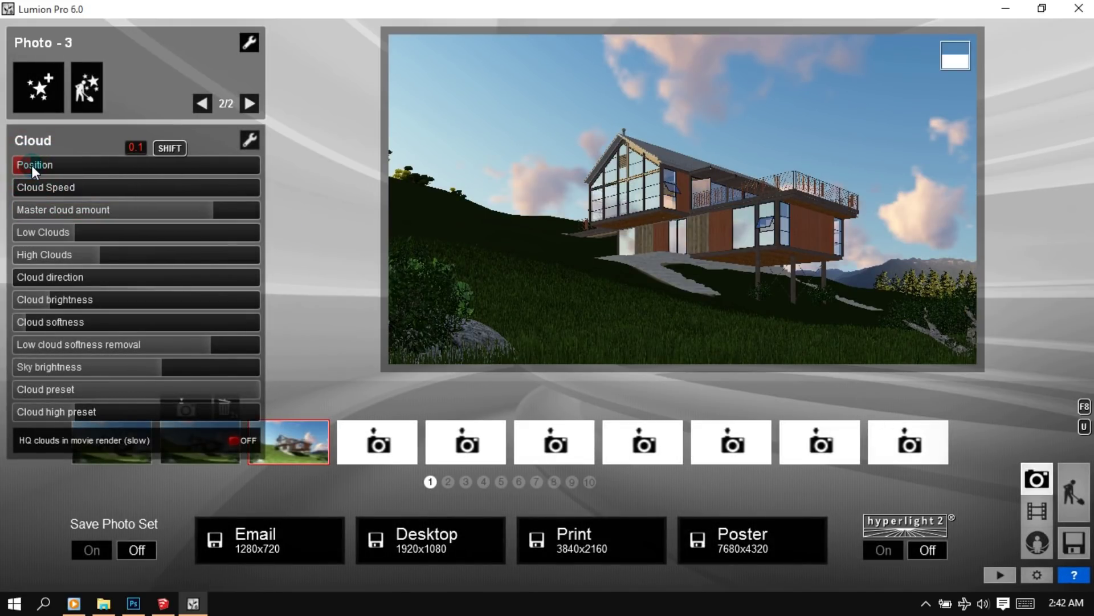
{"action": "left_click_drag", "start_coordinate": [32, 165], "coordinate": [32, 165]}
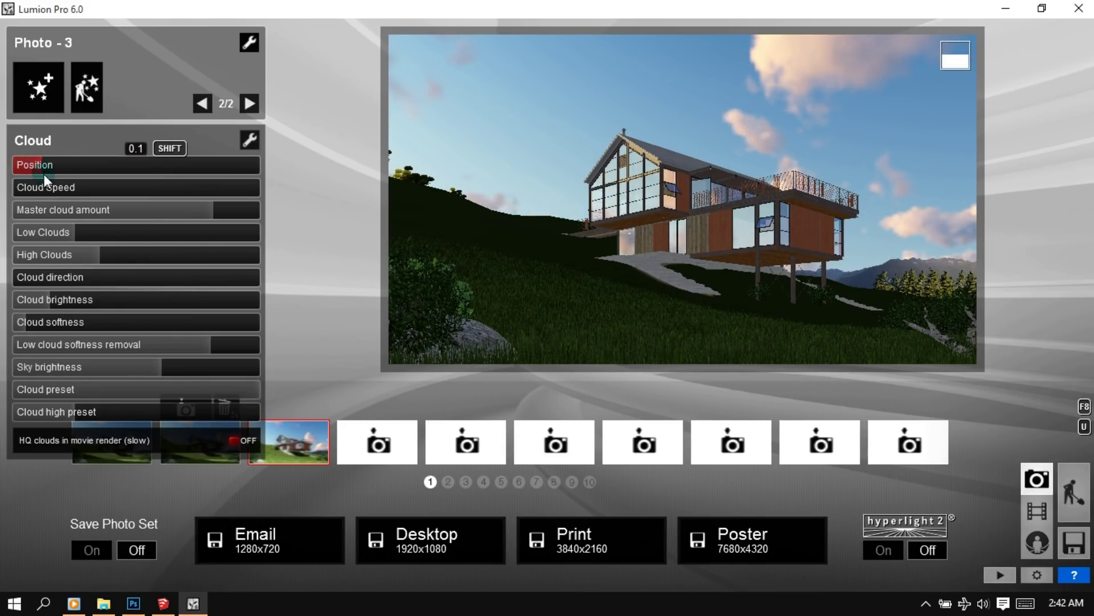
{"action": "left_click", "coordinate": [212, 216]}
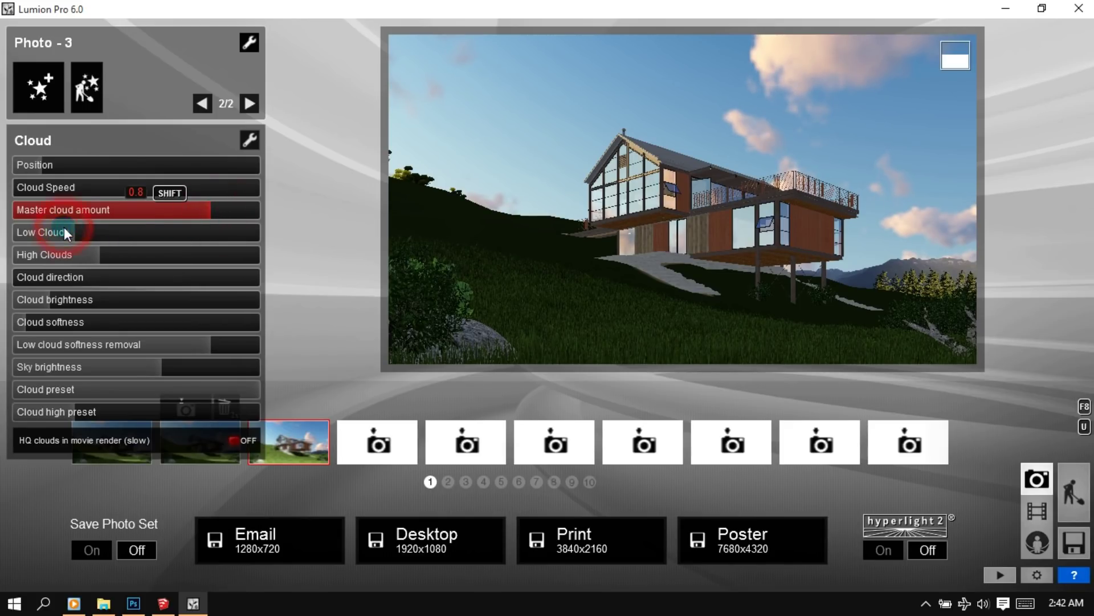
{"action": "left_click_drag", "start_coordinate": [64, 232], "coordinate": [1, 242]}
{"action": "left_click_drag", "start_coordinate": [108, 253], "coordinate": [341, 247]}
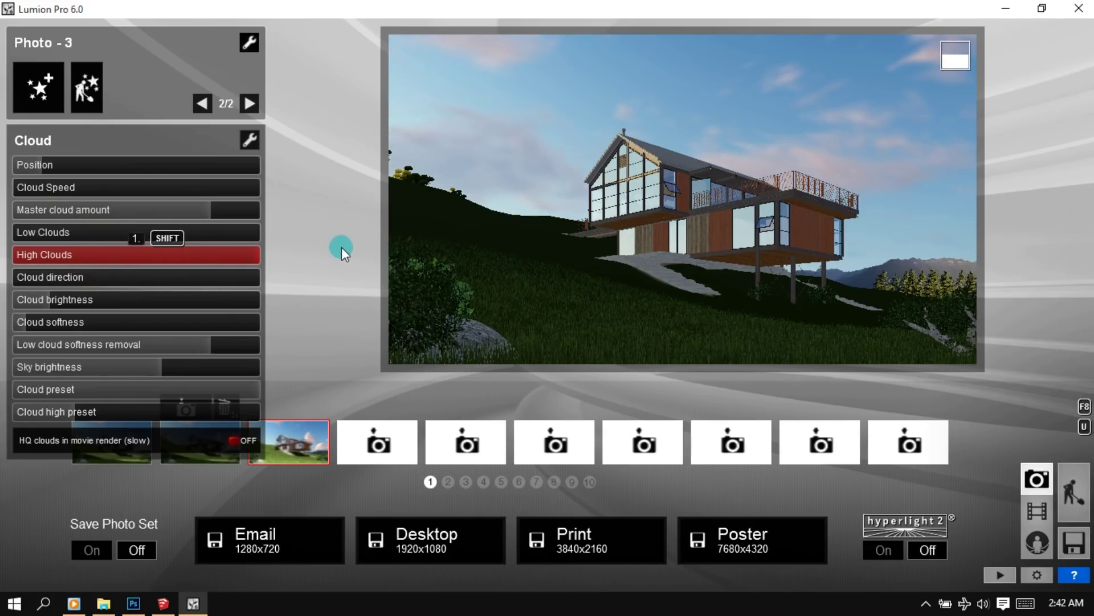
Step: Set cloud brightness to 0.02 and cloud softness to 0.2, then adjust sky brightness
{"action": "left_click_drag", "start_coordinate": [169, 292], "coordinate": [64, 299]}
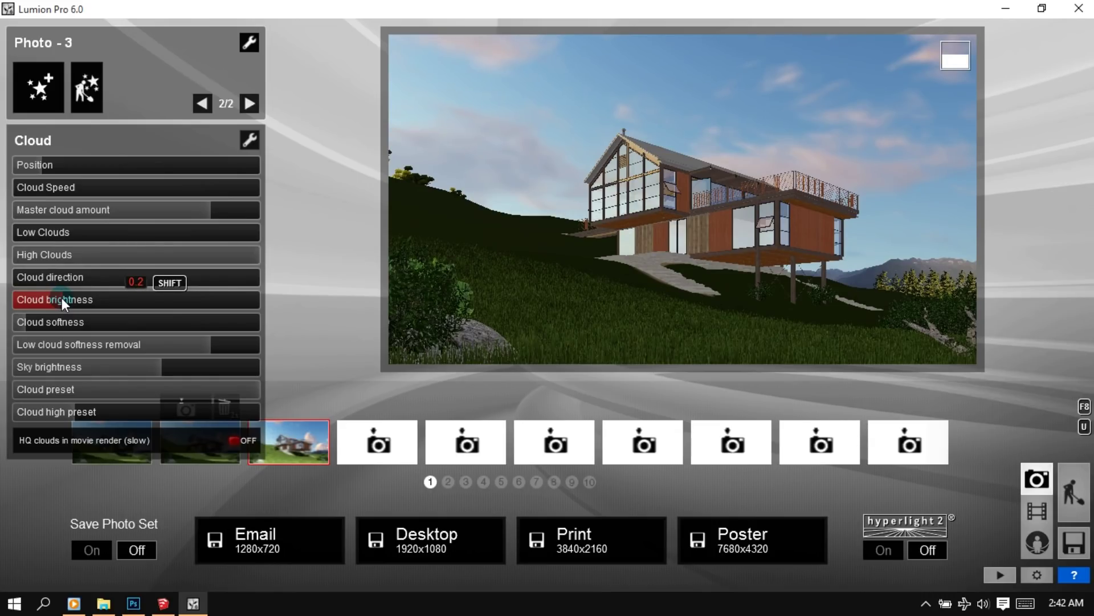
{"action": "type", "text": "0.02"}
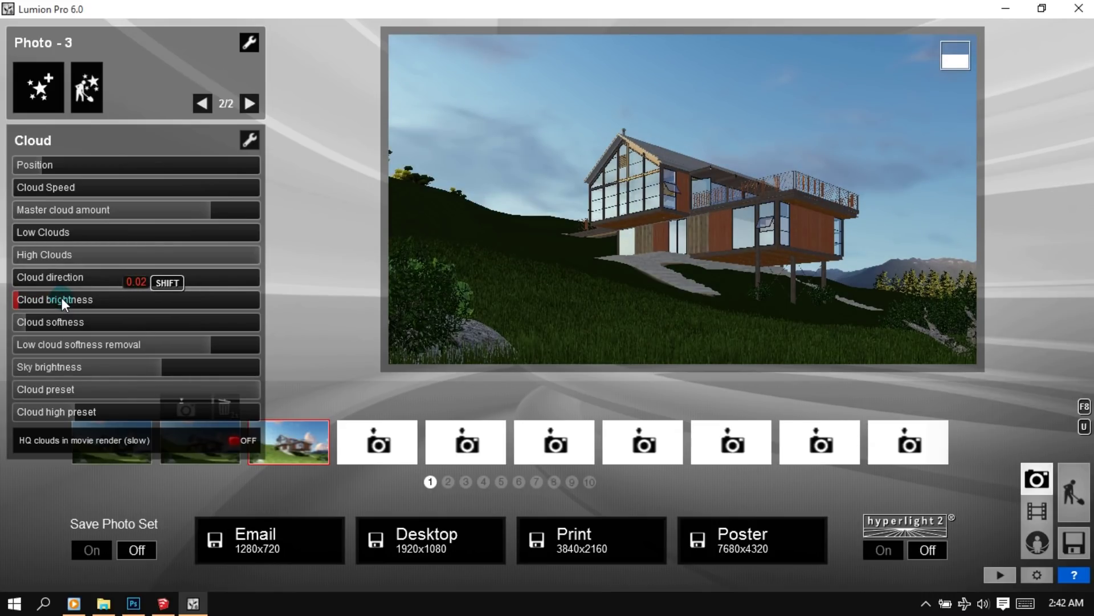
{"action": "left_click_drag", "start_coordinate": [35, 320], "coordinate": [30, 323]}
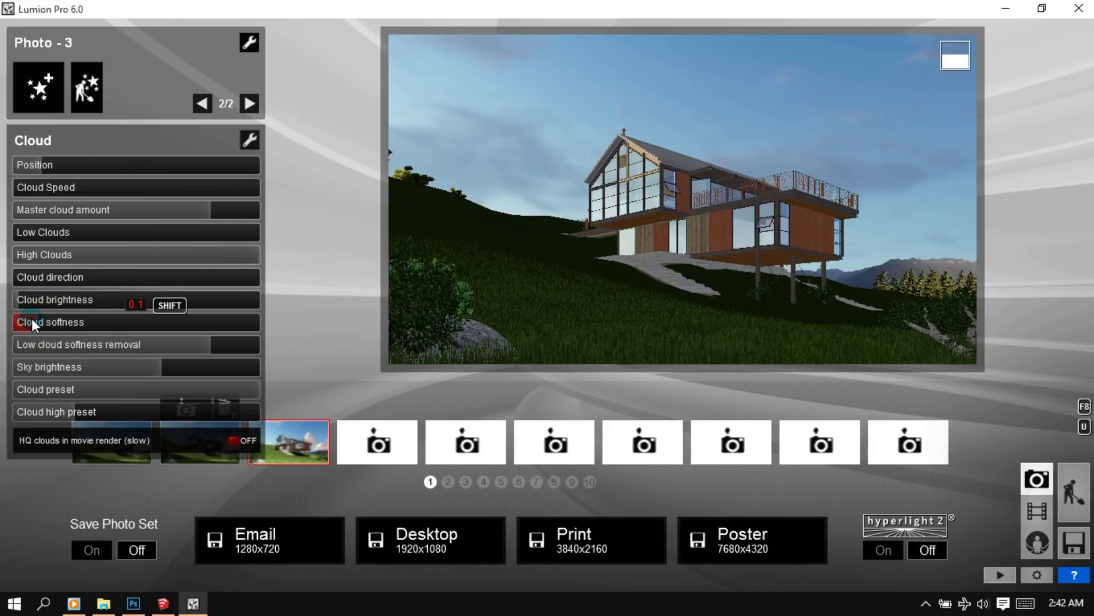
{"action": "type", "text": "0.2"}
{"action": "left_click", "coordinate": [169, 367]}
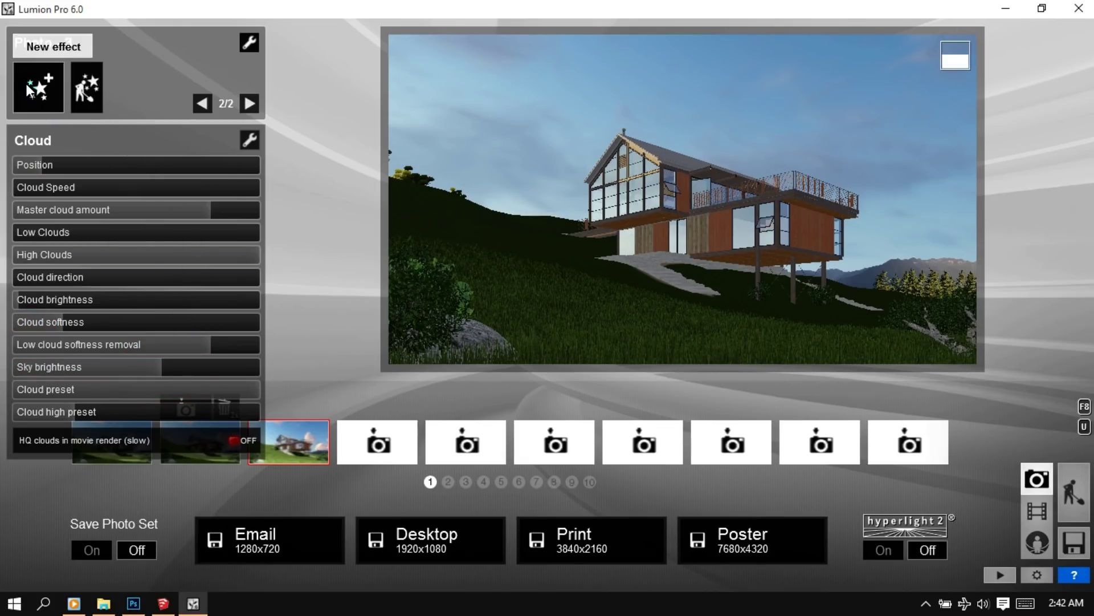
Step: Add VolumeClouds with position about 0.314, softness 1 and brightness 0.03
{"action": "left_click", "coordinate": [30, 84]}
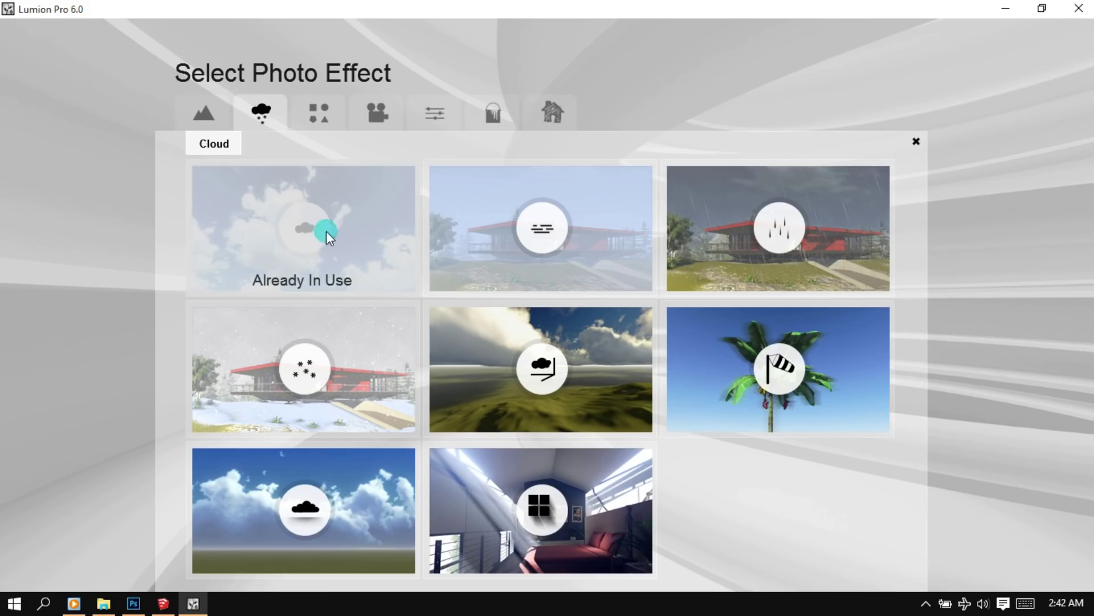
{"action": "left_click", "coordinate": [534, 373]}
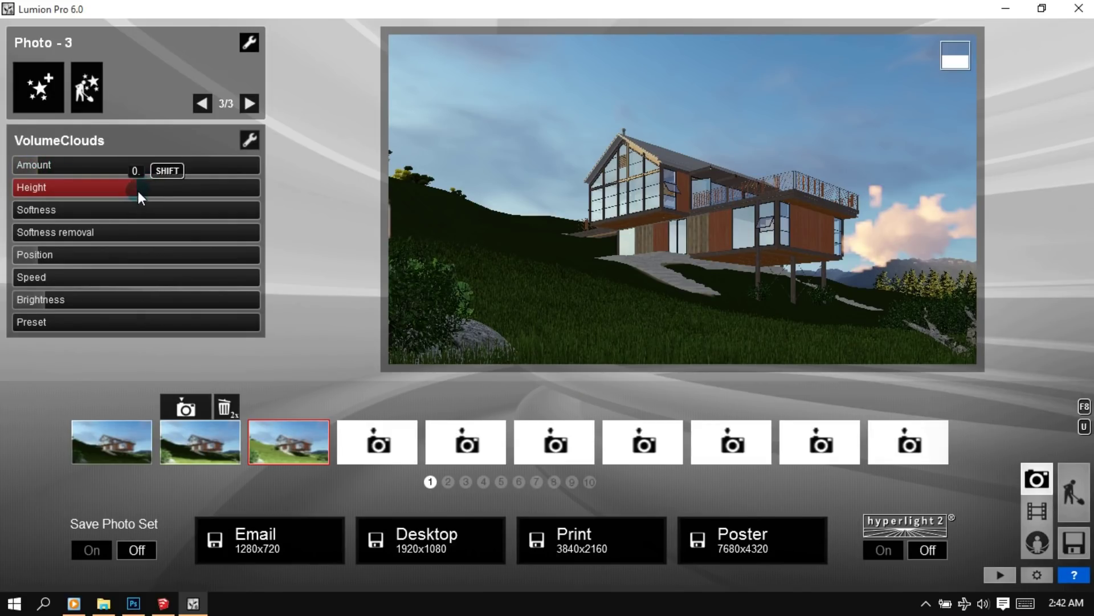
{"action": "left_click", "coordinate": [50, 256]}
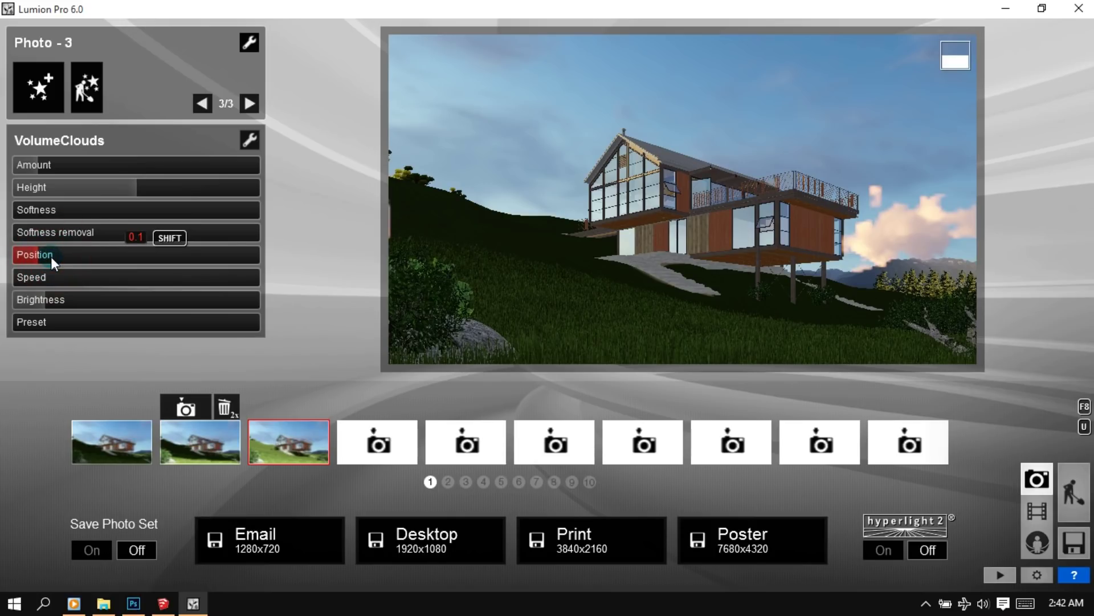
{"action": "left_click", "coordinate": [50, 257]}
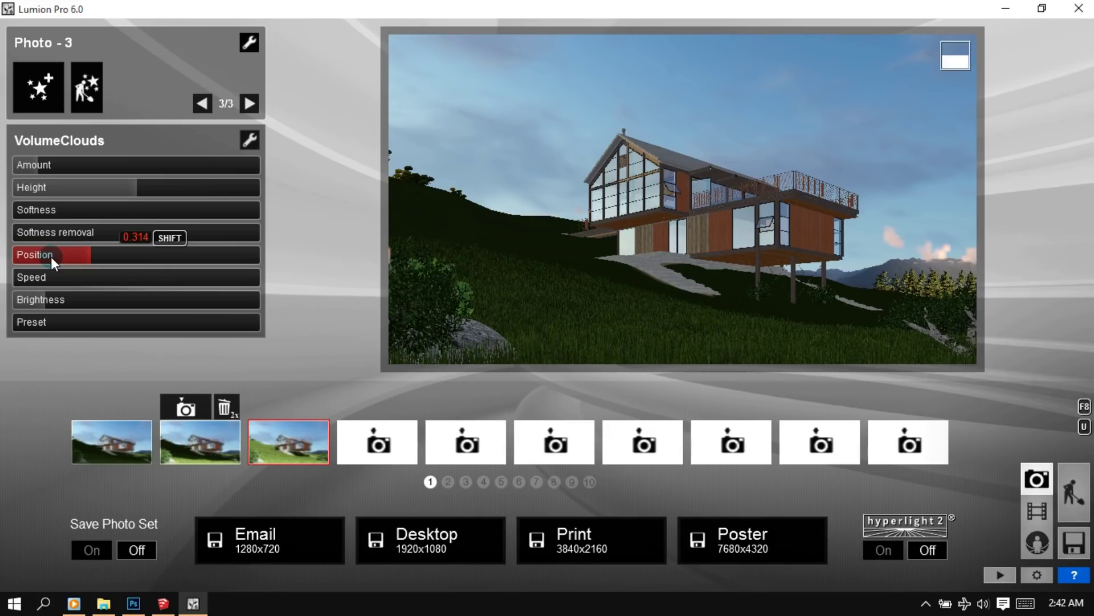
{"action": "mouse_move", "coordinate": [25, 209]}
{"action": "left_mouse_down"}
{"action": "mouse_move", "coordinate": [402, 211]}
{"action": "mouse_move", "coordinate": [7, 221]}
{"action": "mouse_move", "coordinate": [580, 211]}
{"action": "mouse_move", "coordinate": [949, 245]}
{"action": "left_mouse_up"}
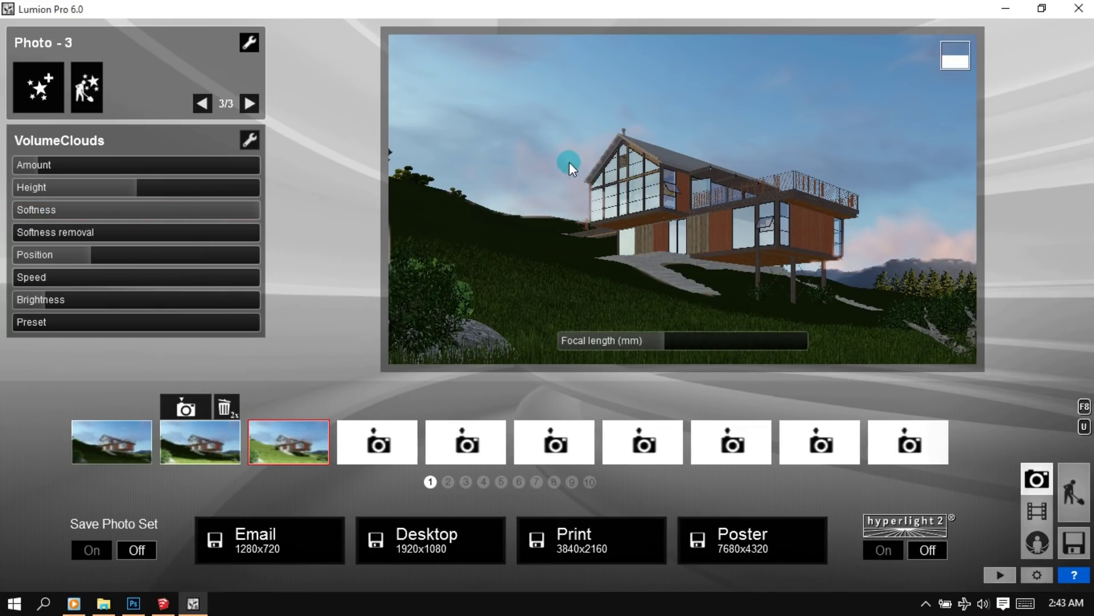
{"action": "left_click", "coordinate": [38, 298]}
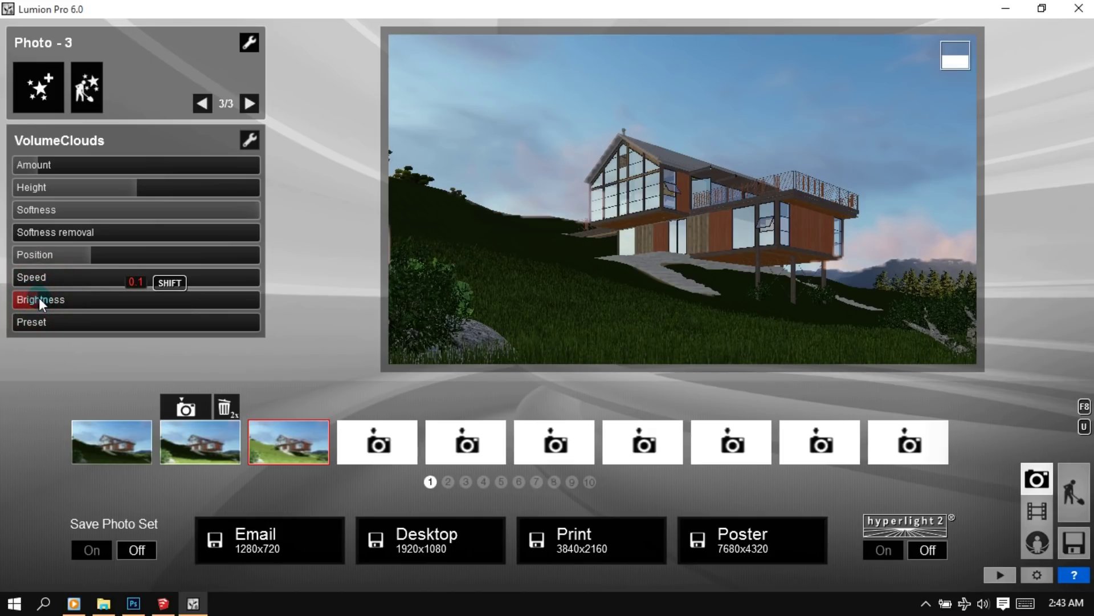
{"action": "left_click_drag", "start_coordinate": [39, 297], "coordinate": [21, 298]}
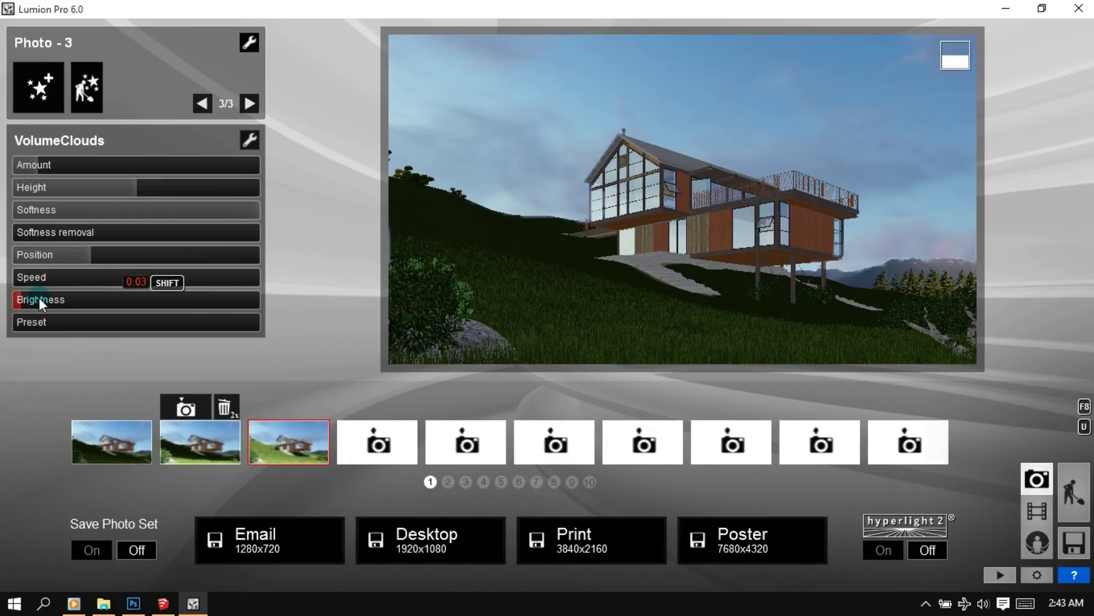
{"action": "left_click", "coordinate": [42, 96]}
Step: Add a Fog effect to the photo and set its fog falloff to 0.1
{"action": "left_click", "coordinate": [542, 235]}
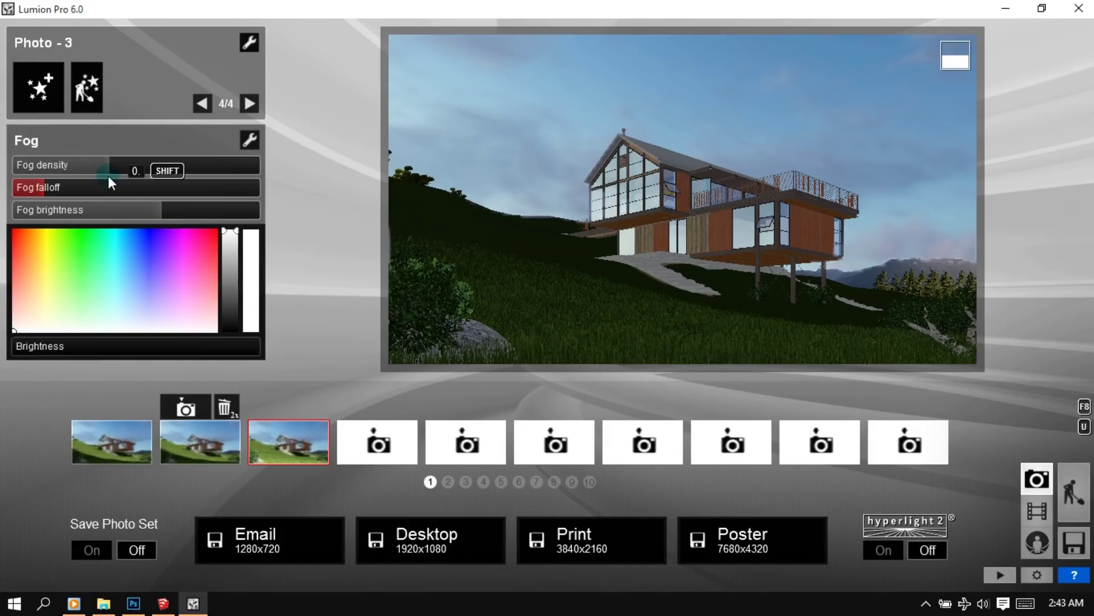
{"action": "scroll", "coordinate": [112, 169], "scroll_direction": "up", "scroll_amount": 3}
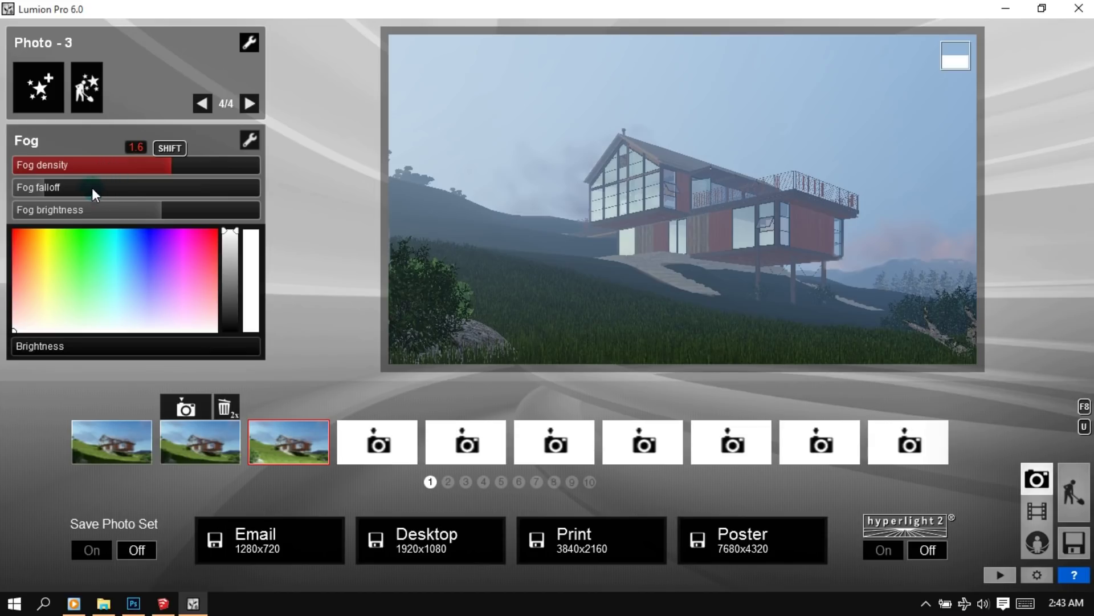
{"action": "type", "text": "0."}
{"action": "left_click", "coordinate": [73, 186]}
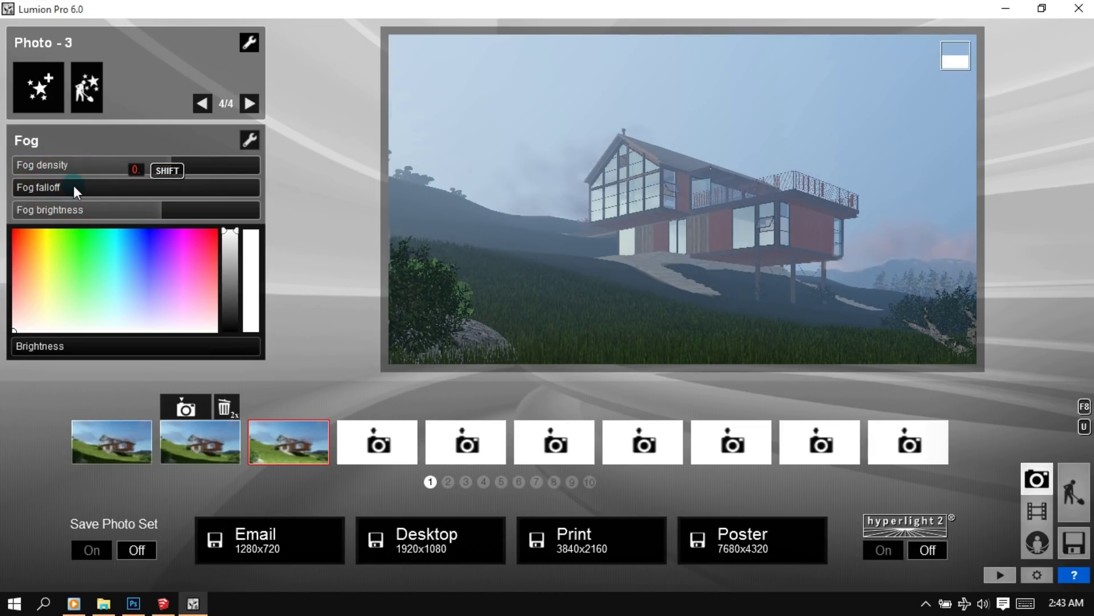
{"action": "type", "text": "1"}
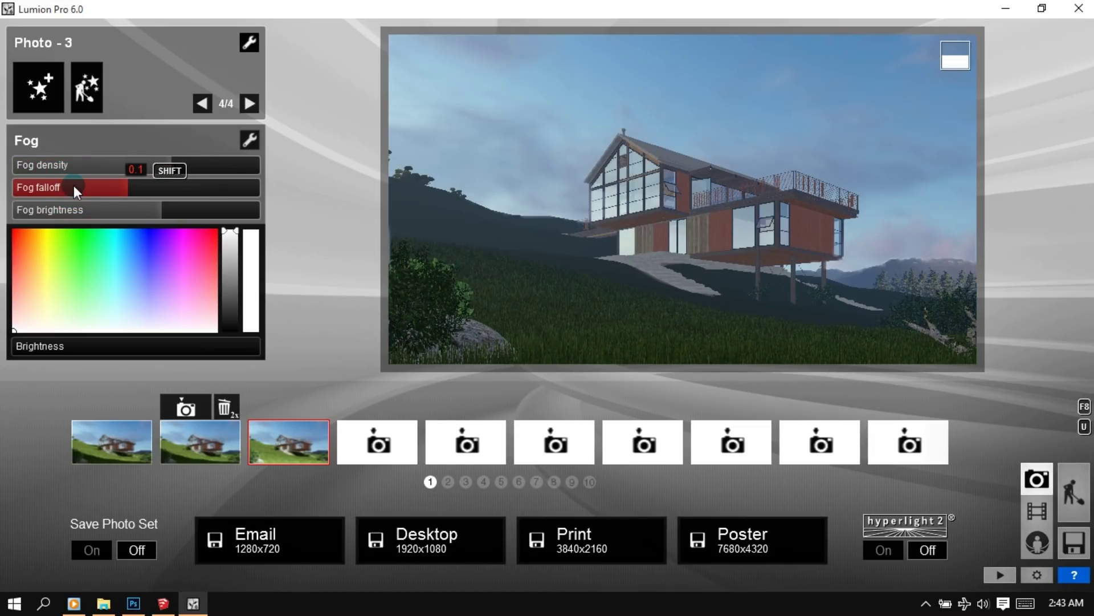
{"action": "key", "text": "Return"}
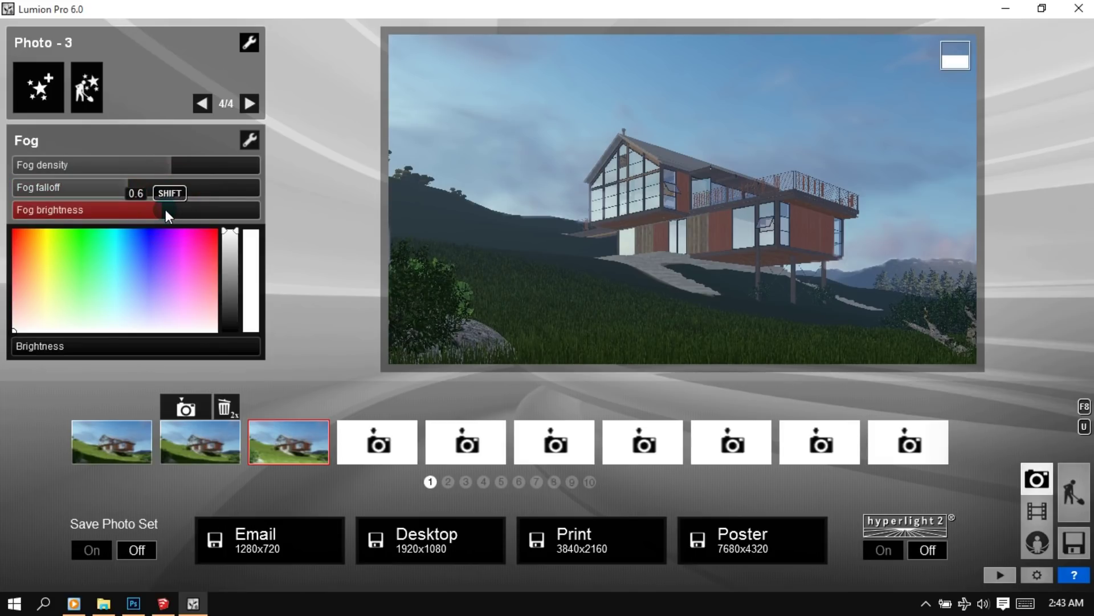
{"action": "left_click", "coordinate": [27, 92]}
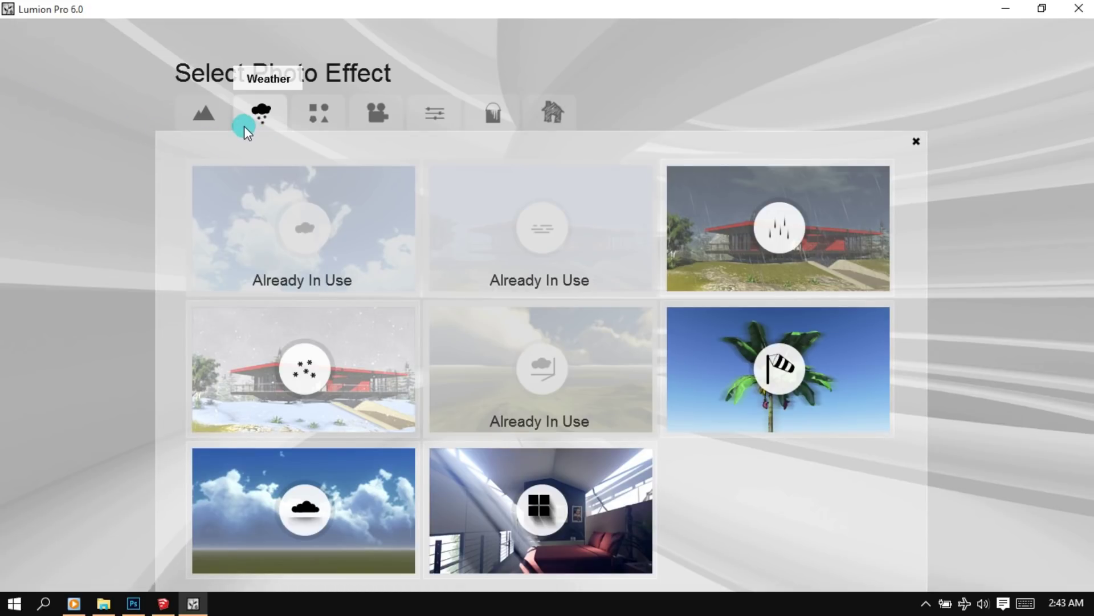
Step: Add a Shadow effect with coloring 1.4, brightness 0.3 and omnishadow about 1.3
{"action": "left_click", "coordinate": [433, 113]}
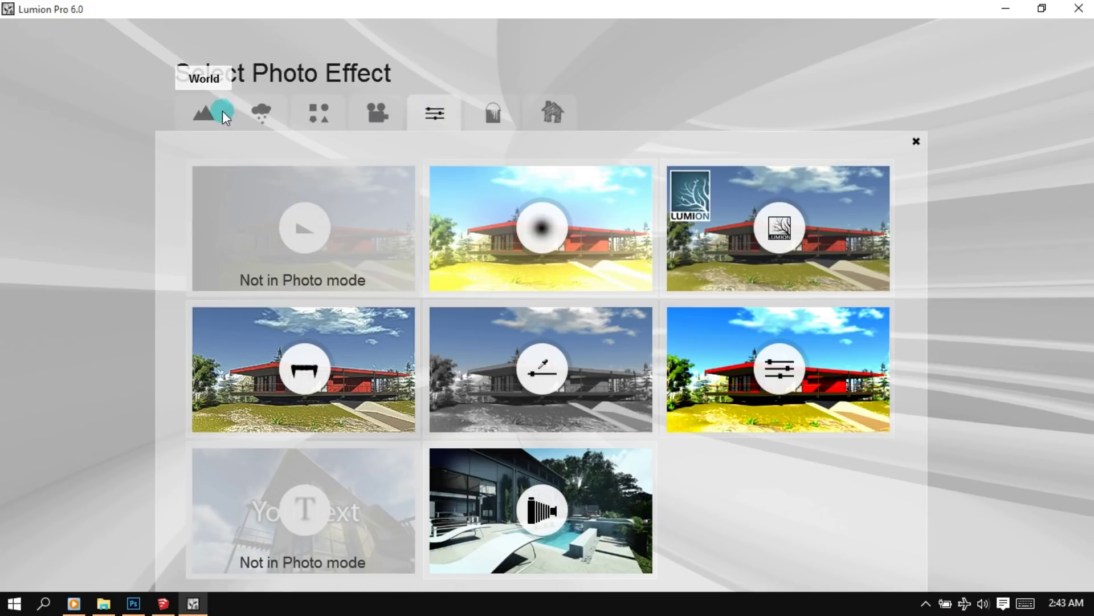
{"action": "left_click", "coordinate": [200, 115]}
{"action": "left_click", "coordinate": [528, 230]}
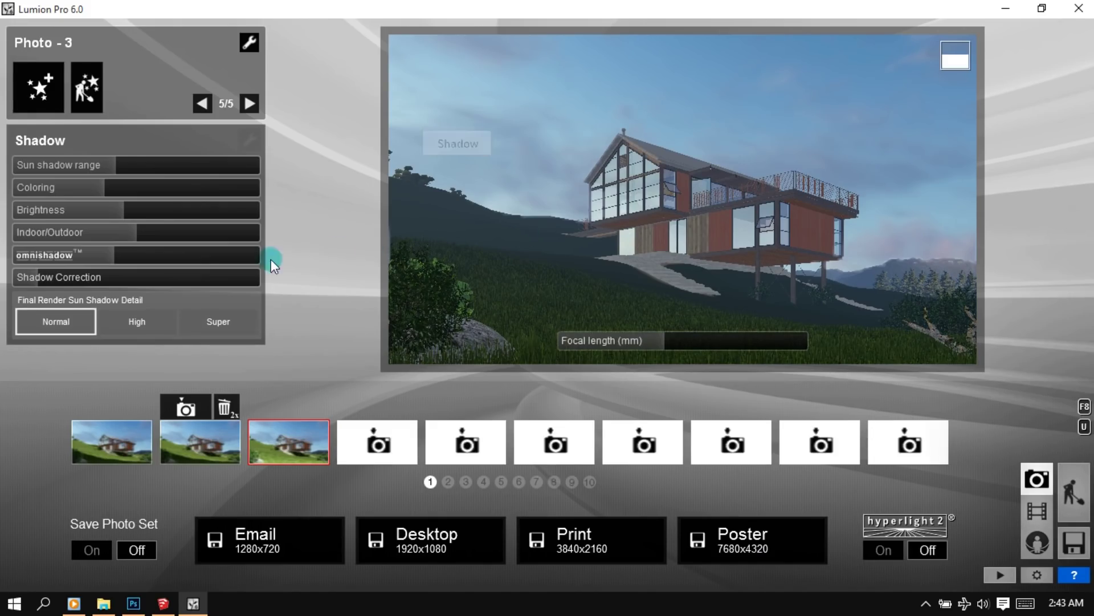
{"action": "left_click", "coordinate": [108, 185]}
{"action": "left_click_drag", "start_coordinate": [145, 185], "coordinate": [176, 188]}
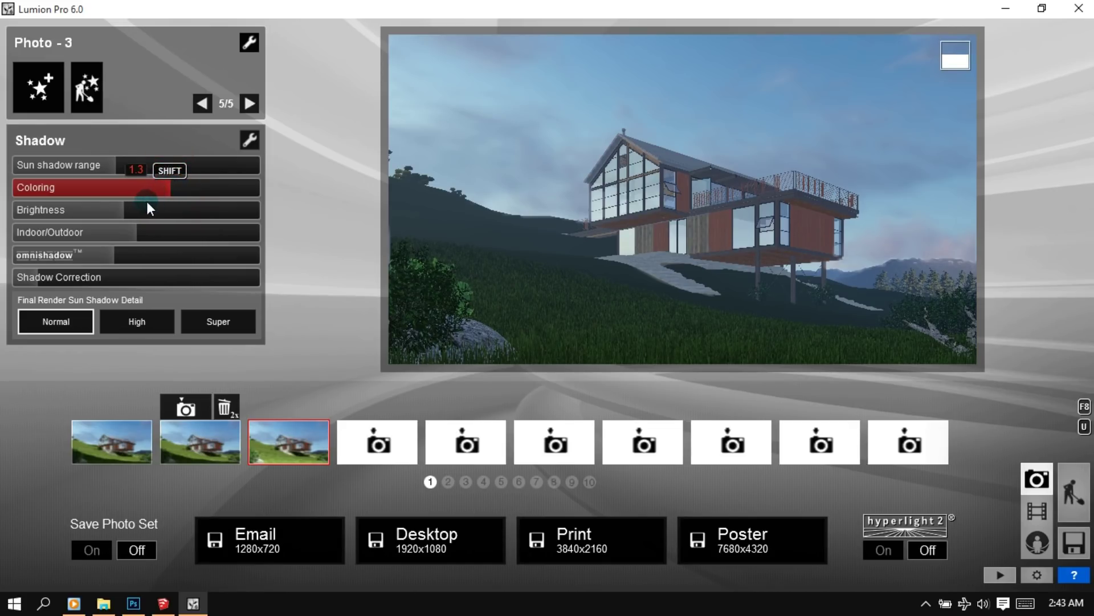
{"action": "left_click", "coordinate": [129, 209]}
{"action": "left_click_drag", "start_coordinate": [139, 210], "coordinate": [140, 209]}
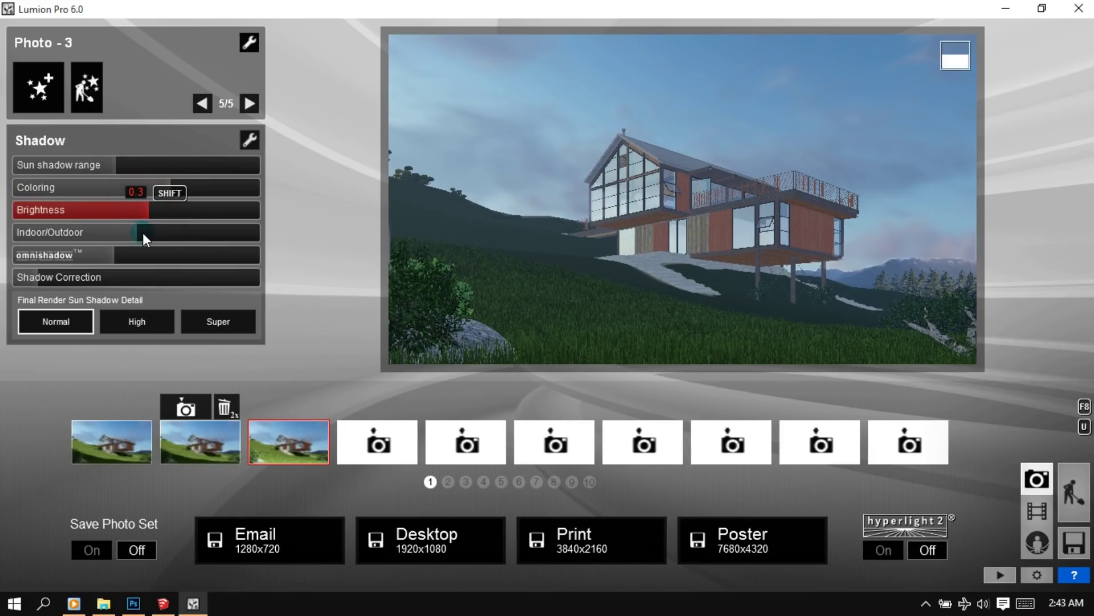
{"action": "left_click", "coordinate": [142, 232]}
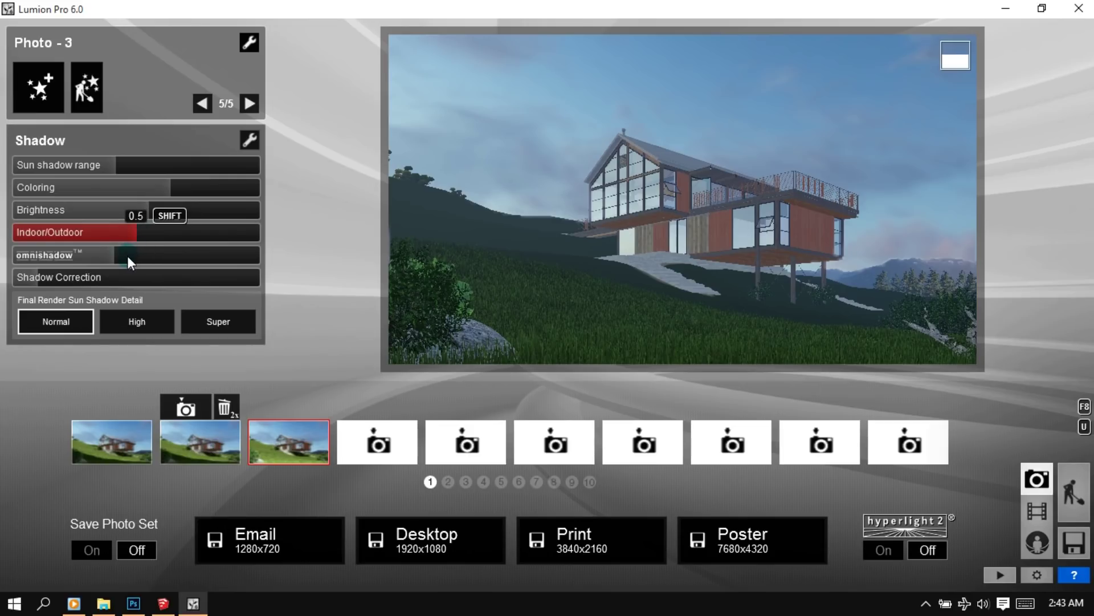
{"action": "left_click", "coordinate": [127, 255]}
{"action": "left_click_drag", "start_coordinate": [160, 259], "coordinate": [173, 259], "text": "shift"}
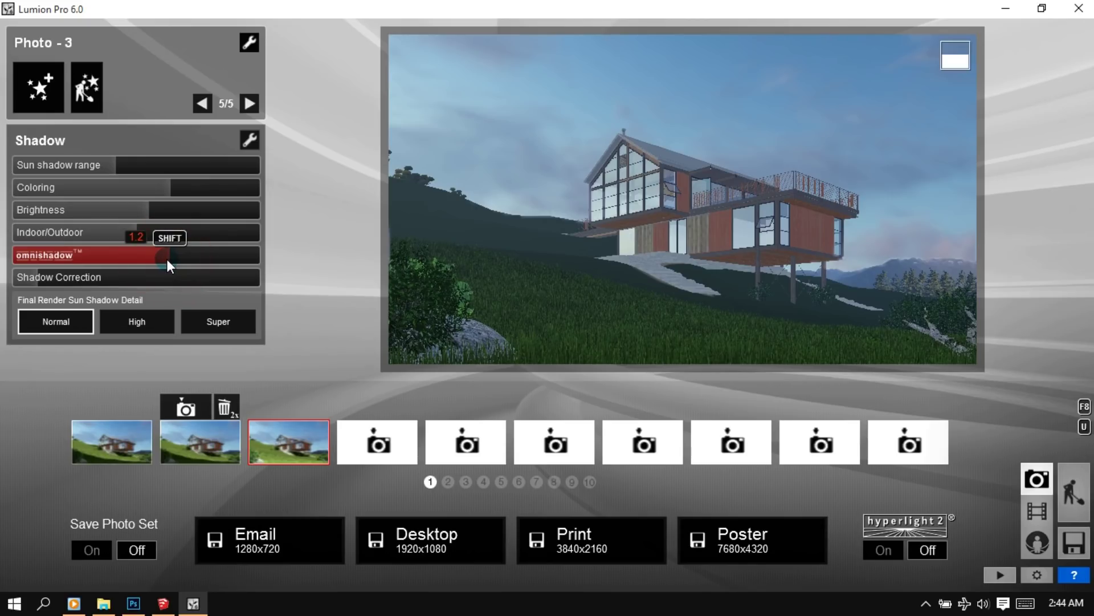
{"action": "left_click", "coordinate": [42, 84]}
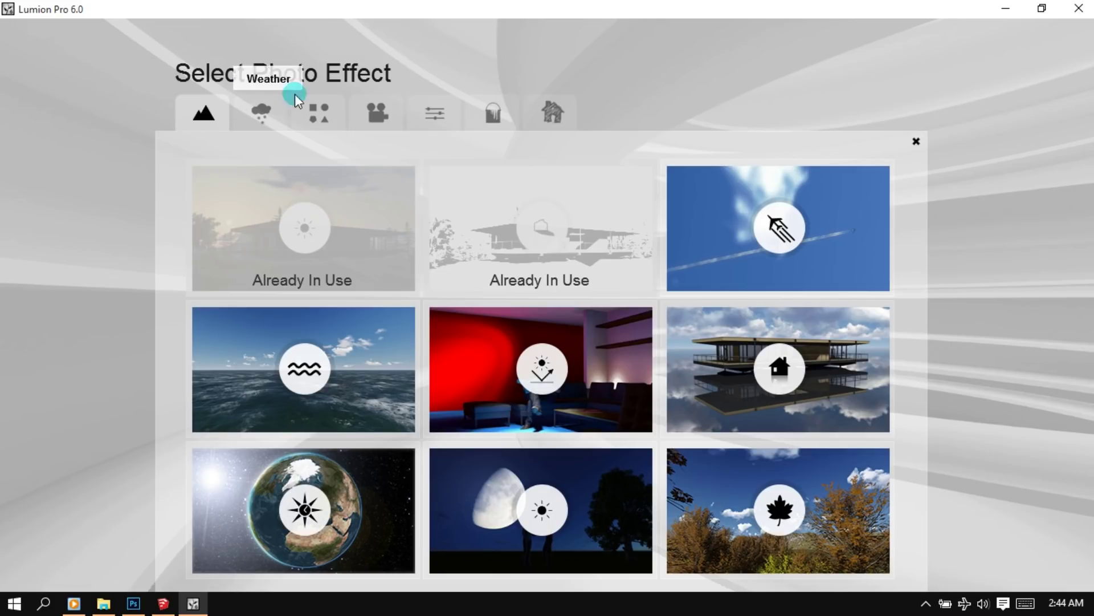
Step: Add Color correction with slightly raised contrast, saturation 1.2 and Blue Shift raised by 0.5
{"action": "left_click", "coordinate": [434, 110]}
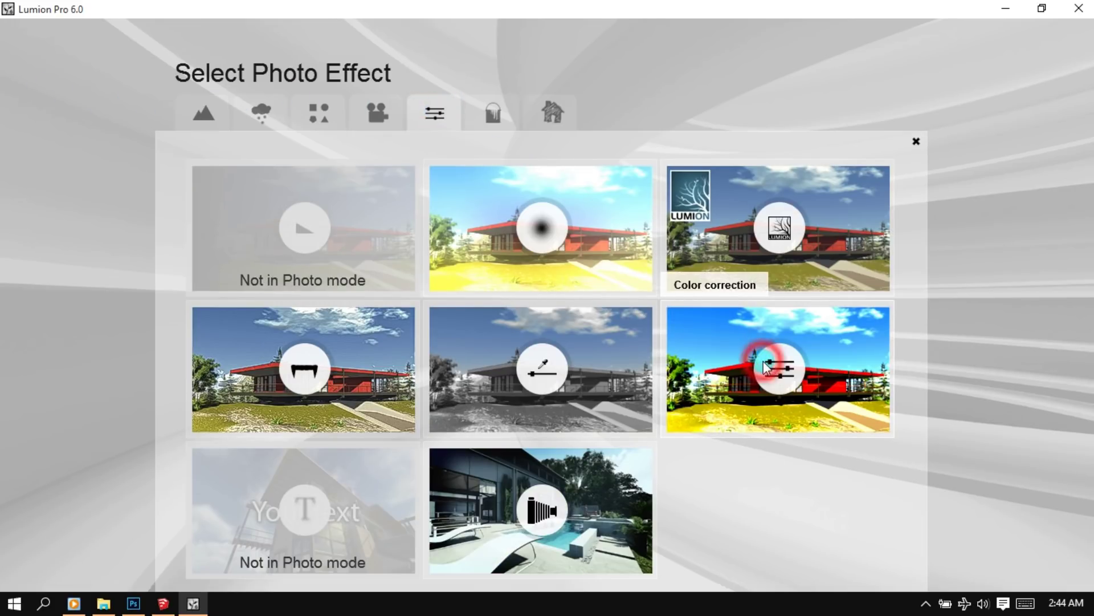
{"action": "left_click", "coordinate": [764, 361]}
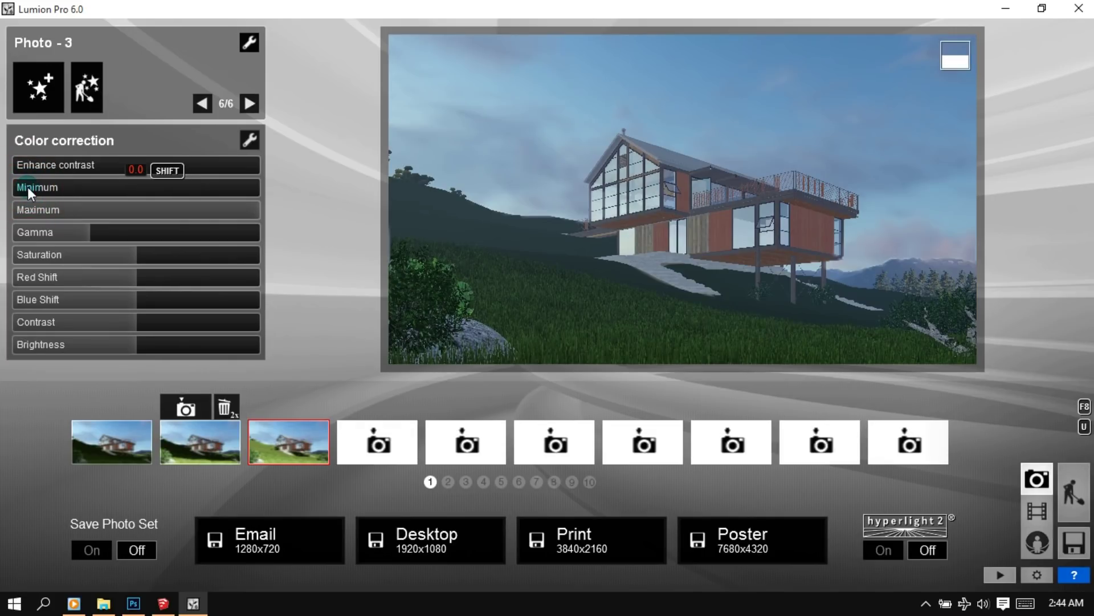
{"action": "left_click", "coordinate": [27, 187]}
{"action": "left_click", "coordinate": [142, 253]}
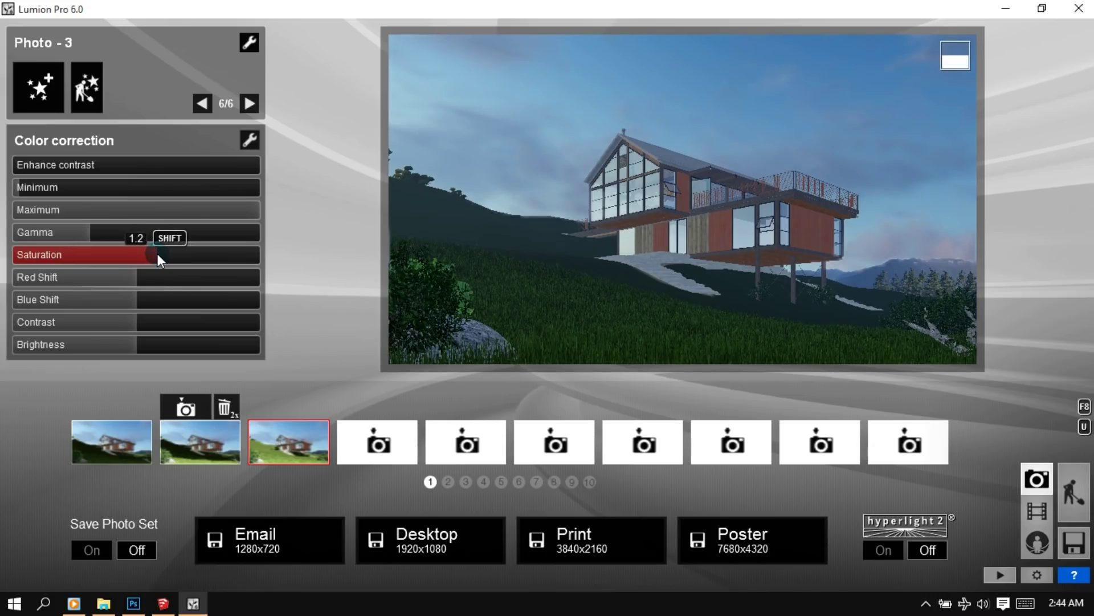
{"action": "mouse_move", "coordinate": [139, 298]}
{"action": "left_mouse_down"}
{"action": "mouse_move", "coordinate": [221, 303]}
{"action": "mouse_move", "coordinate": [204, 297]}
{"action": "left_mouse_up"}
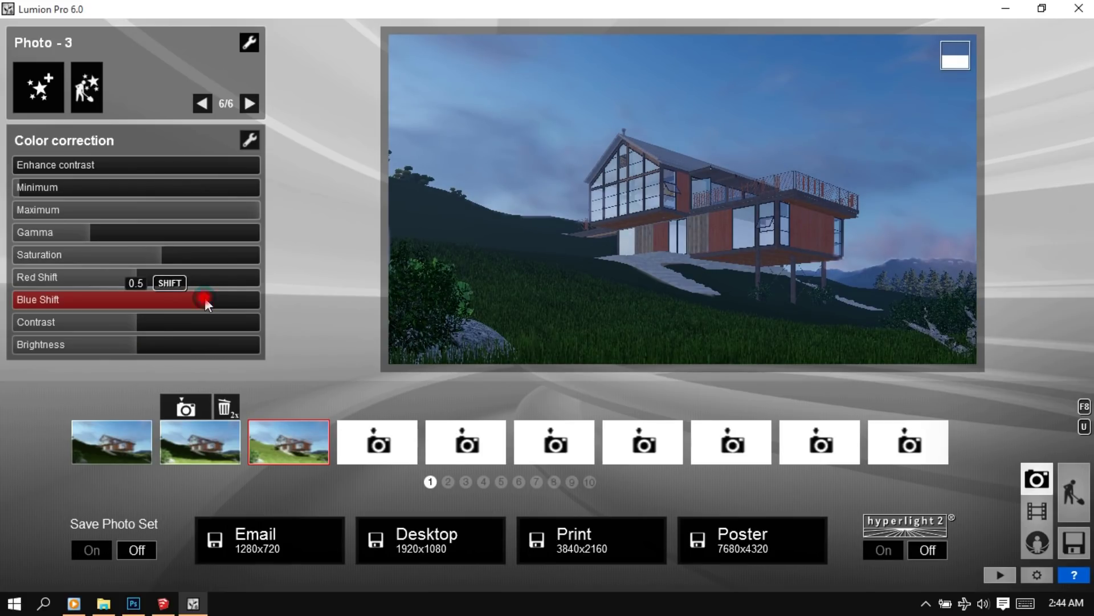
{"action": "left_click", "coordinate": [289, 251]}
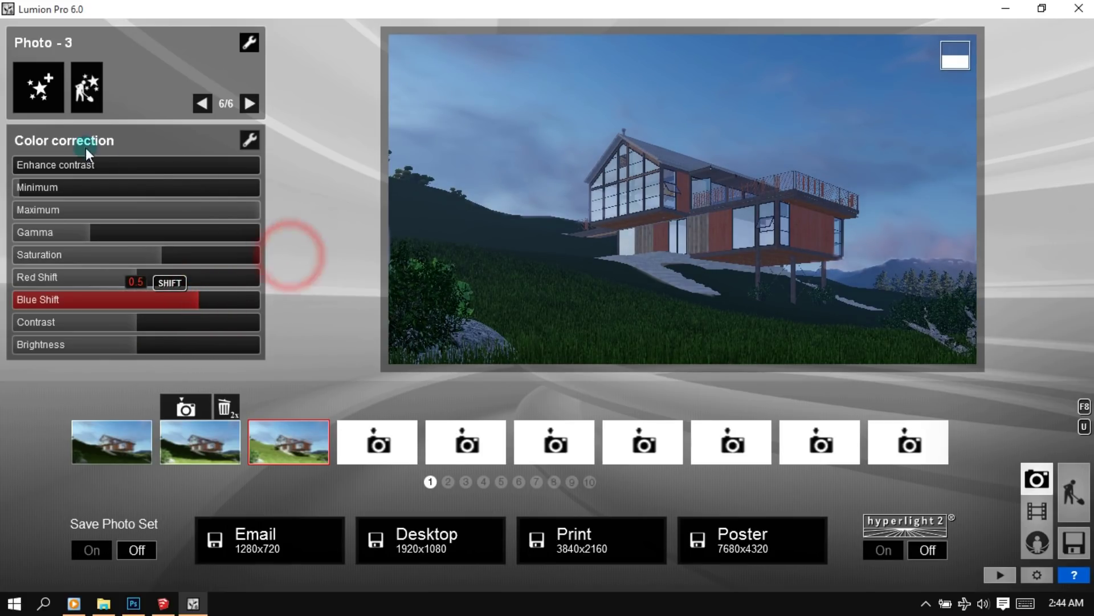
{"action": "left_click", "coordinate": [27, 93]}
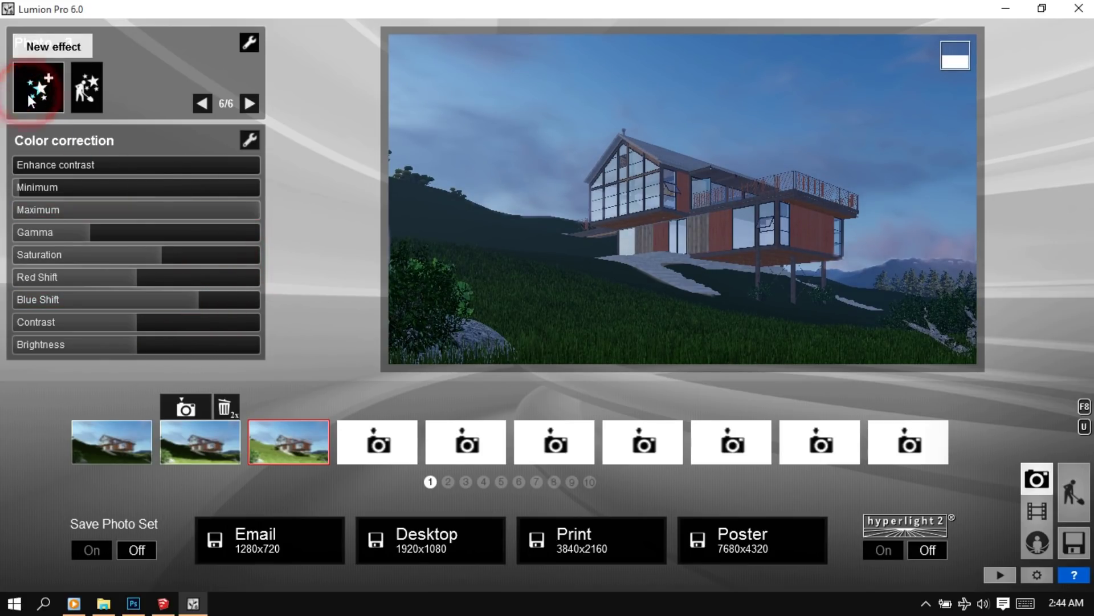
Step: Add Analog Color Lab with a raised Style and Amount lowered to about 0.4
{"action": "left_click", "coordinate": [513, 399]}
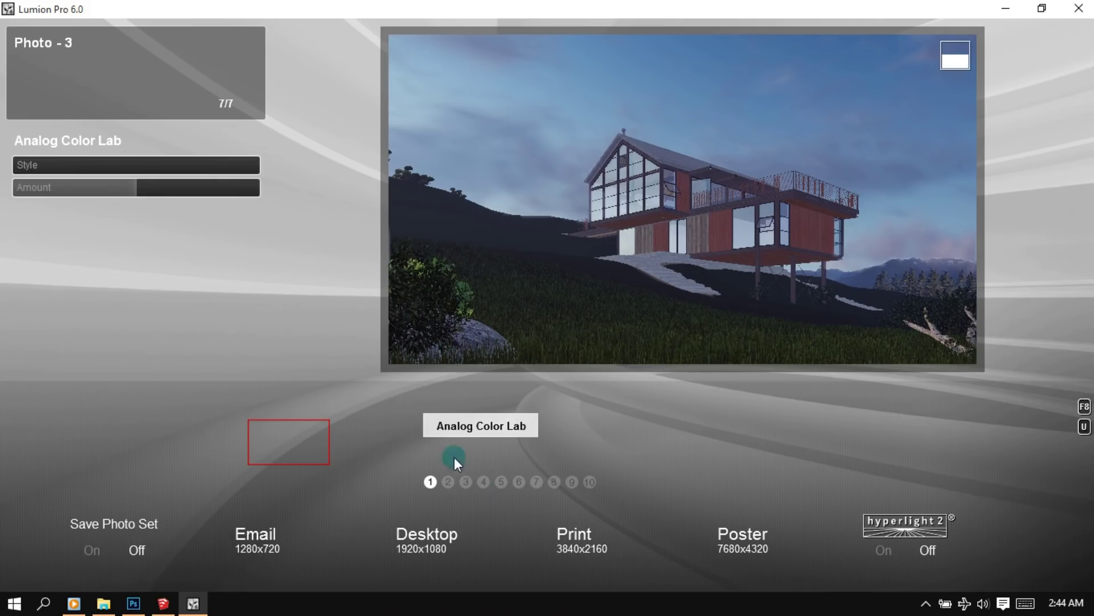
{"action": "left_click_drag", "start_coordinate": [22, 166], "coordinate": [378, 149]}
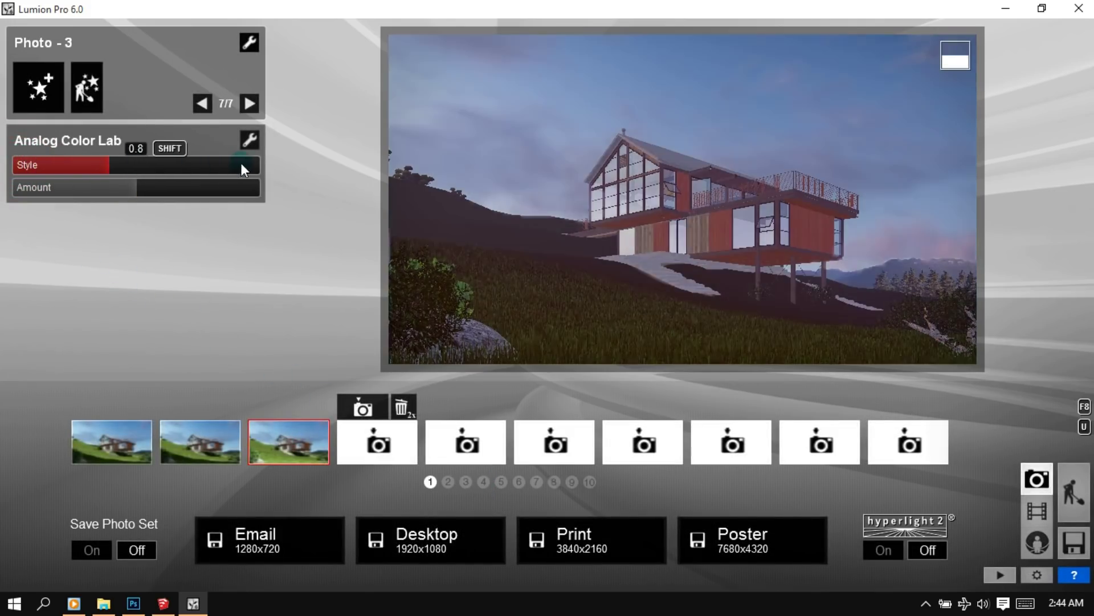
{"action": "left_click_drag", "start_coordinate": [378, 150], "coordinate": [447, 140]}
{"action": "left_click", "coordinate": [122, 186]}
{"action": "left_click_drag", "start_coordinate": [122, 185], "coordinate": [52, 186]}
{"action": "left_click", "coordinate": [110, 223]}
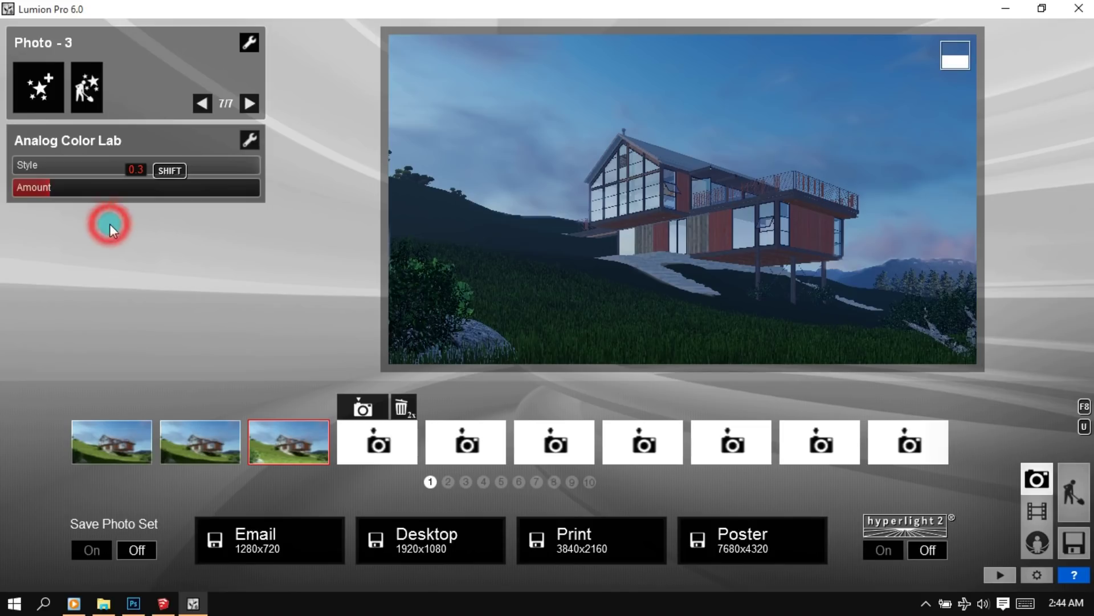
Step: Add a Sharpness effect at intensity 0.3 and return to Build mode
{"action": "left_click", "coordinate": [50, 94]}
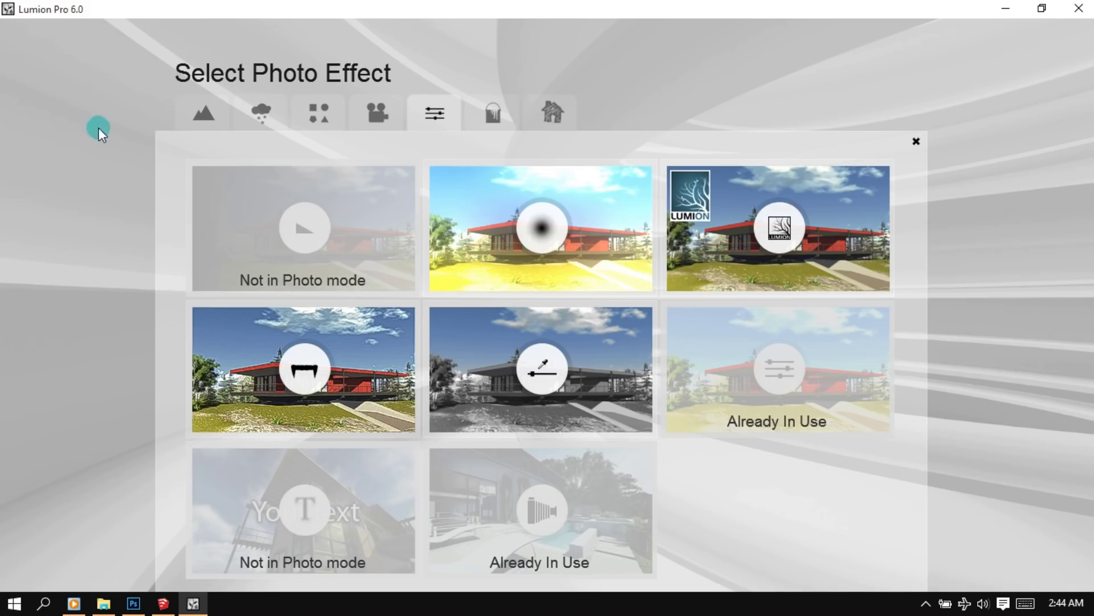
{"action": "left_click", "coordinate": [293, 351]}
{"action": "left_click_drag", "start_coordinate": [131, 247], "coordinate": [54, 247]}
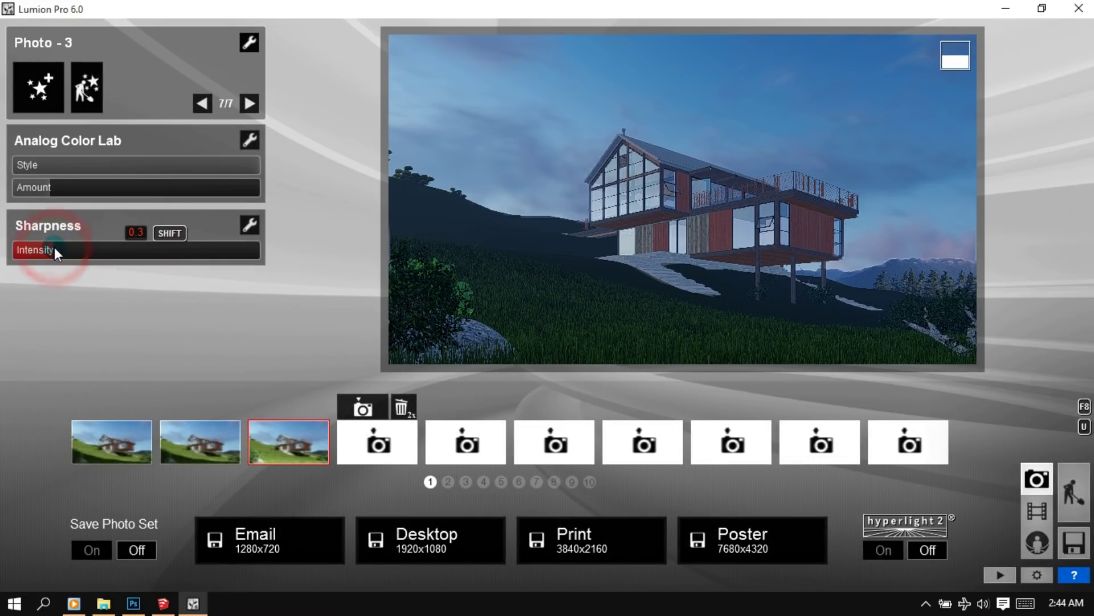
{"action": "left_click", "coordinate": [148, 314]}
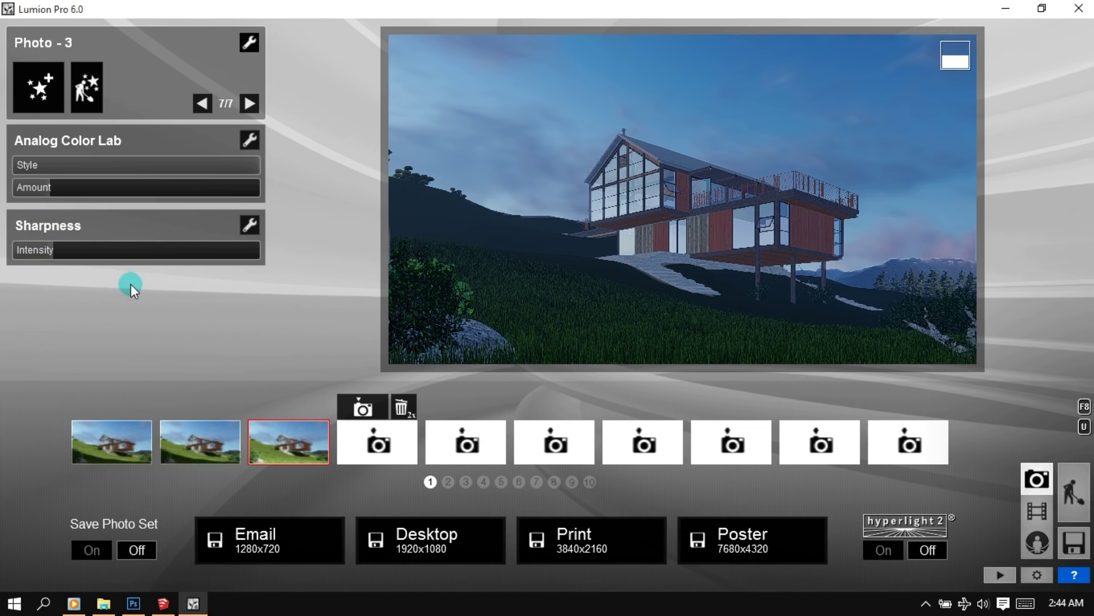
{"action": "left_click", "coordinate": [1074, 495]}
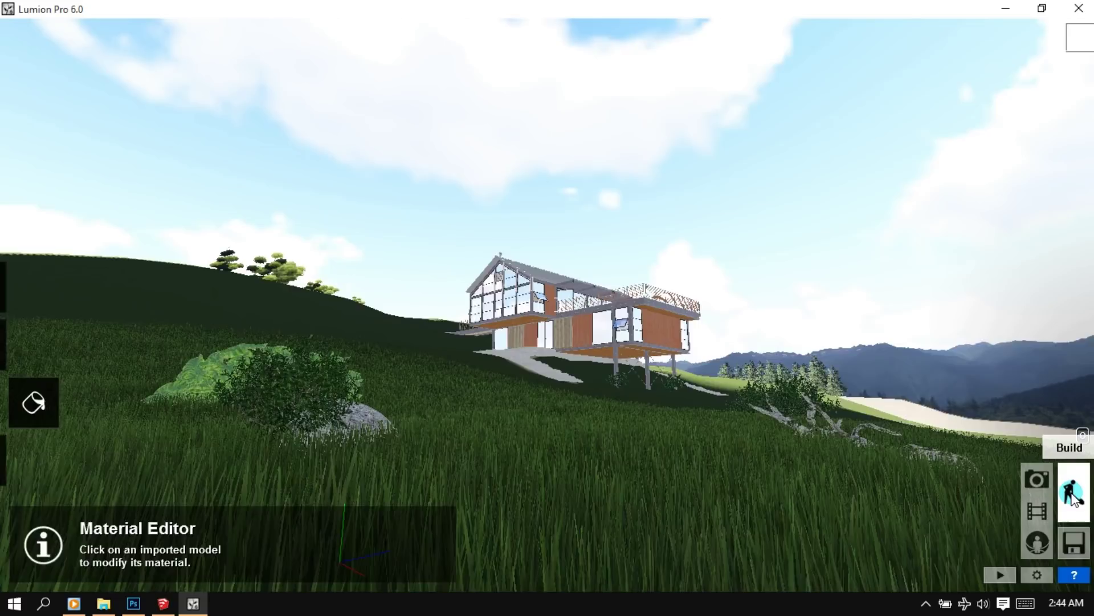
Step: Fly toward the cabin and set the top gable spotlight's brightness to 300
{"action": "key", "text": "w"}
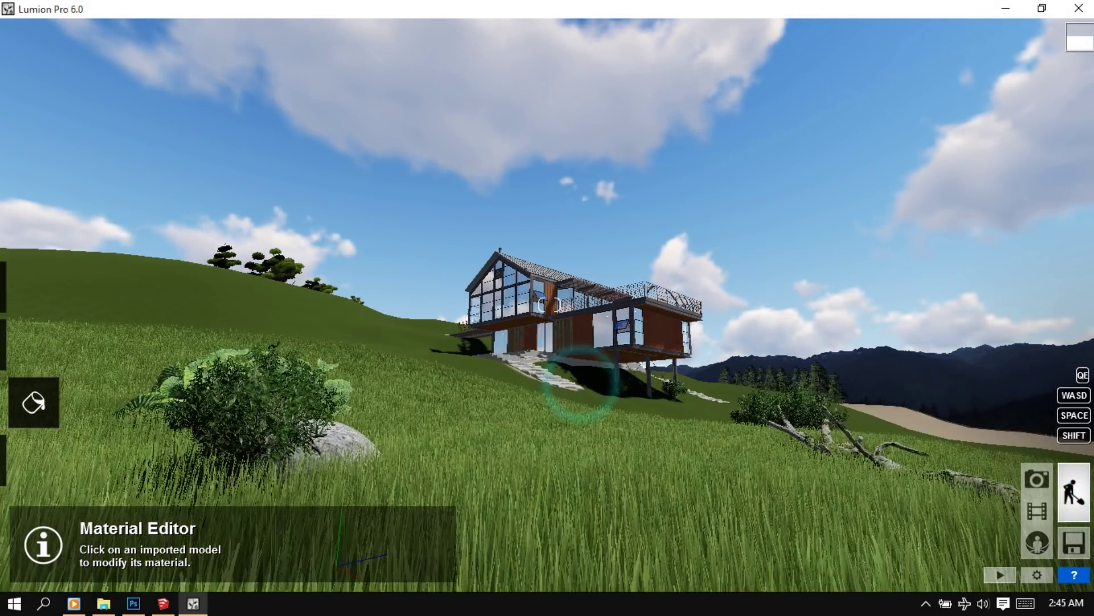
{"action": "key", "text": "w"}
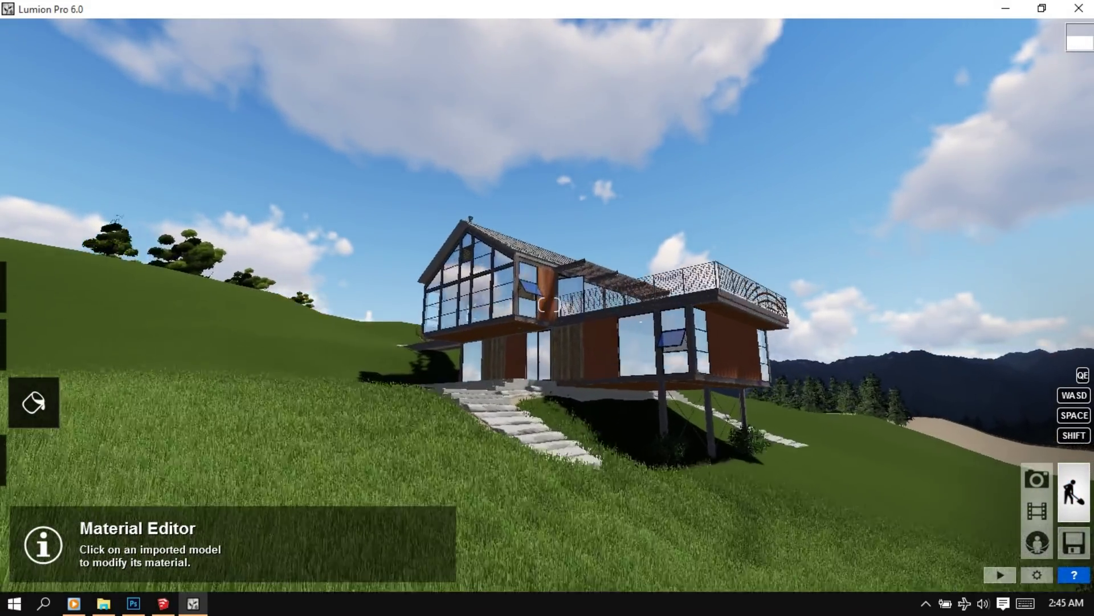
{"action": "key", "text": "w"}
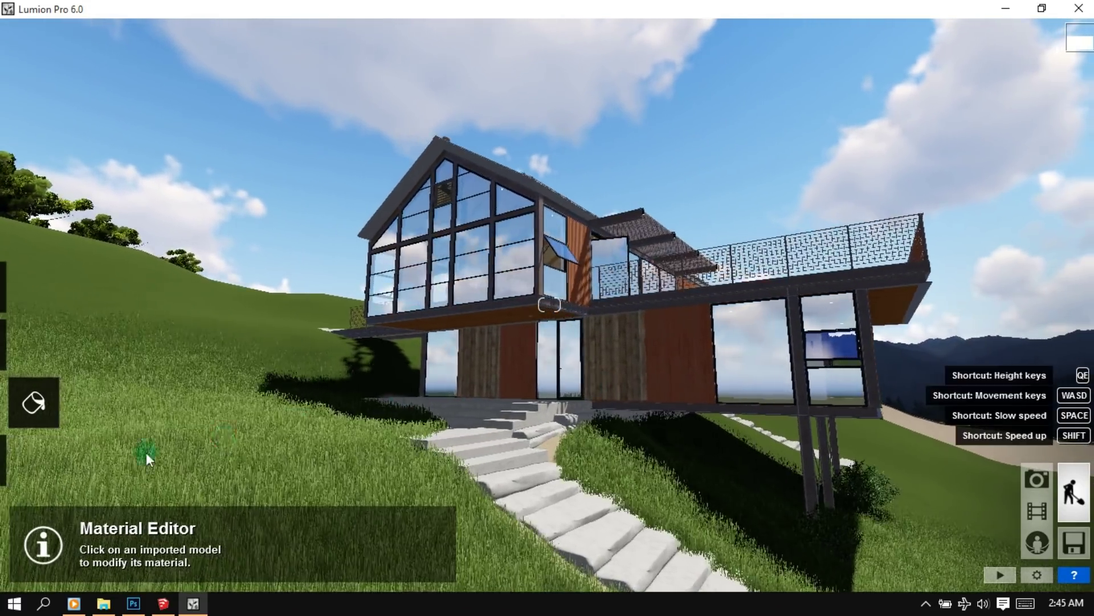
{"action": "left_click", "coordinate": [16, 457]}
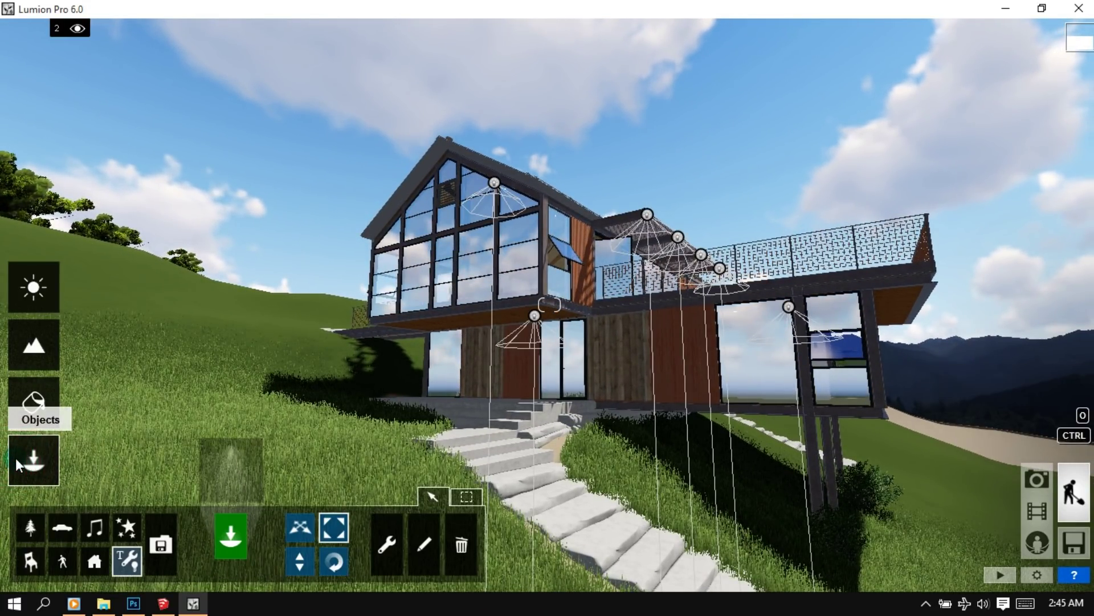
{"action": "left_click", "coordinate": [427, 543]}
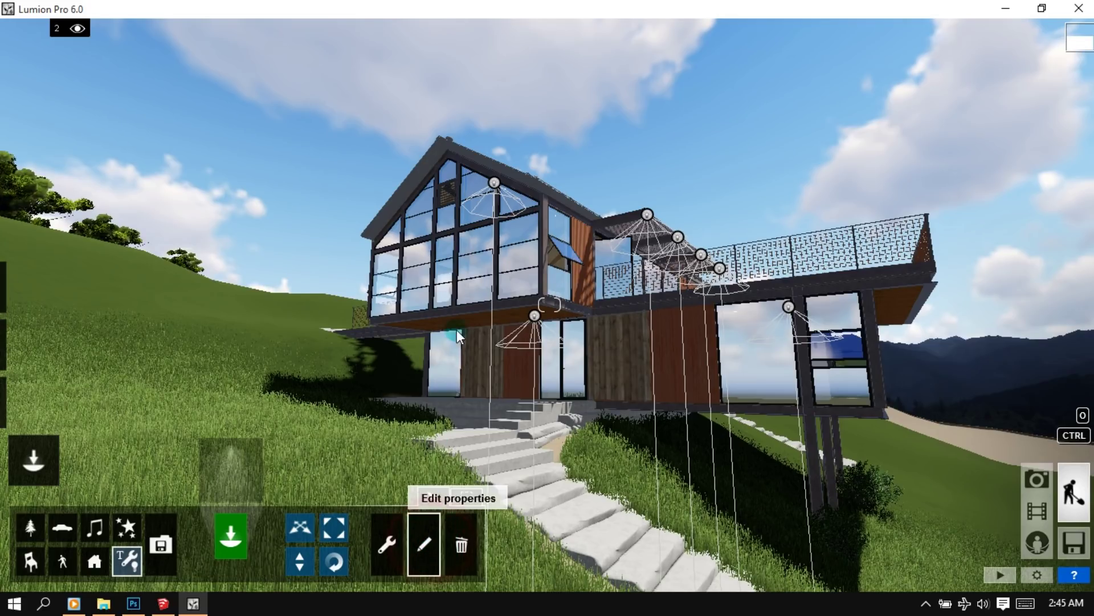
{"action": "left_click", "coordinate": [495, 183]}
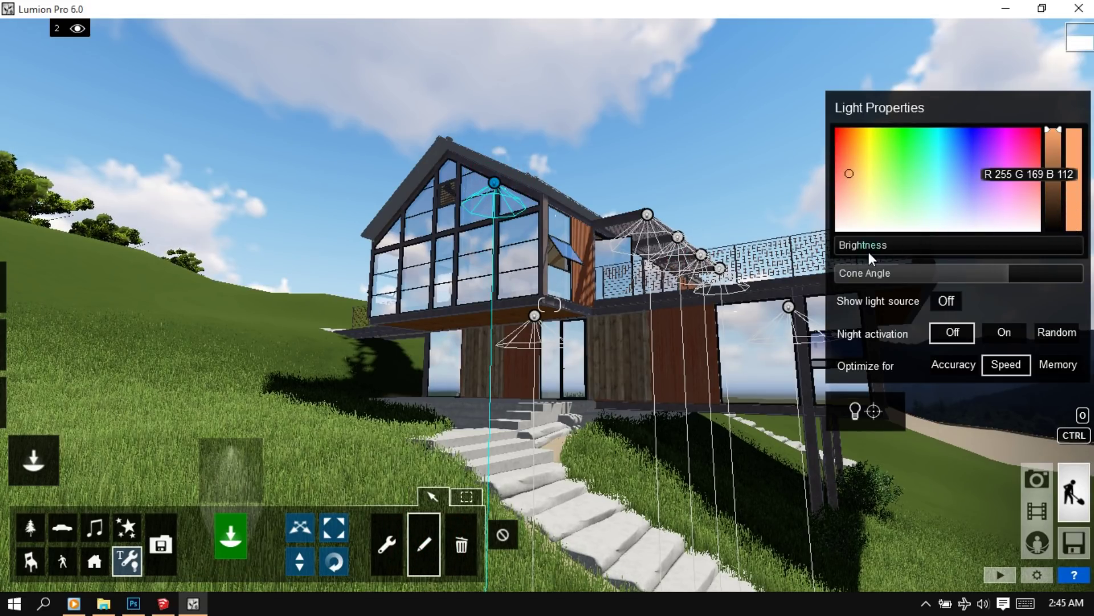
{"action": "left_click", "coordinate": [849, 252], "text": "shift"}
{"action": "type", "text": "300"}
{"action": "key", "text": "Return"}
{"action": "key", "text": "Return"}
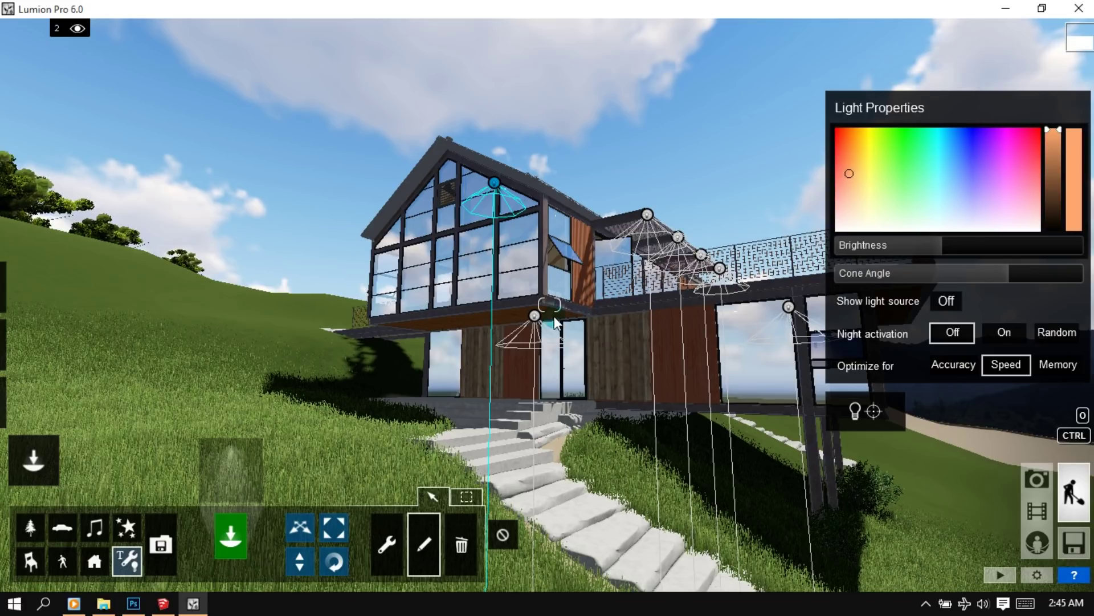
Step: Set the entrance light and the four deck lights to brightness 50
{"action": "left_click", "coordinate": [535, 322]}
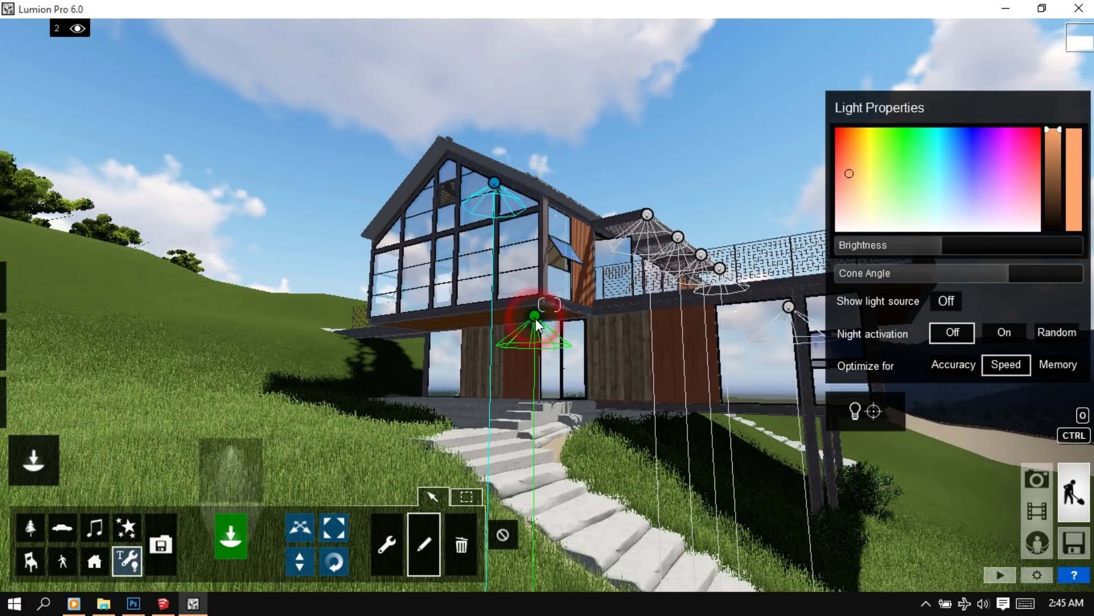
{"action": "left_click", "coordinate": [851, 249], "text": "shift"}
{"action": "type", "text": "50"}
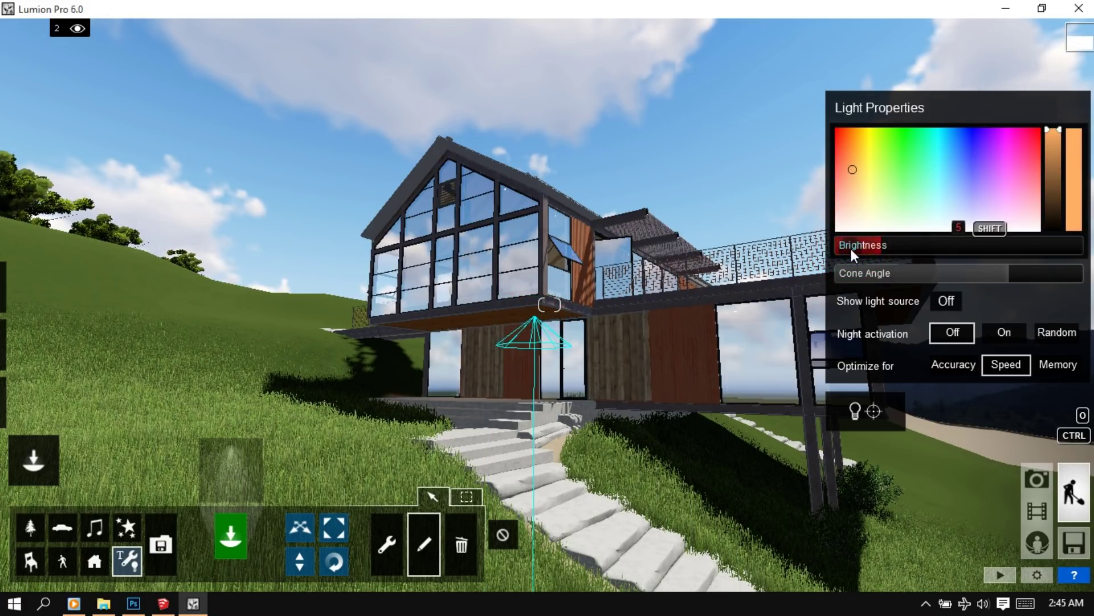
{"action": "key", "text": "Return"}
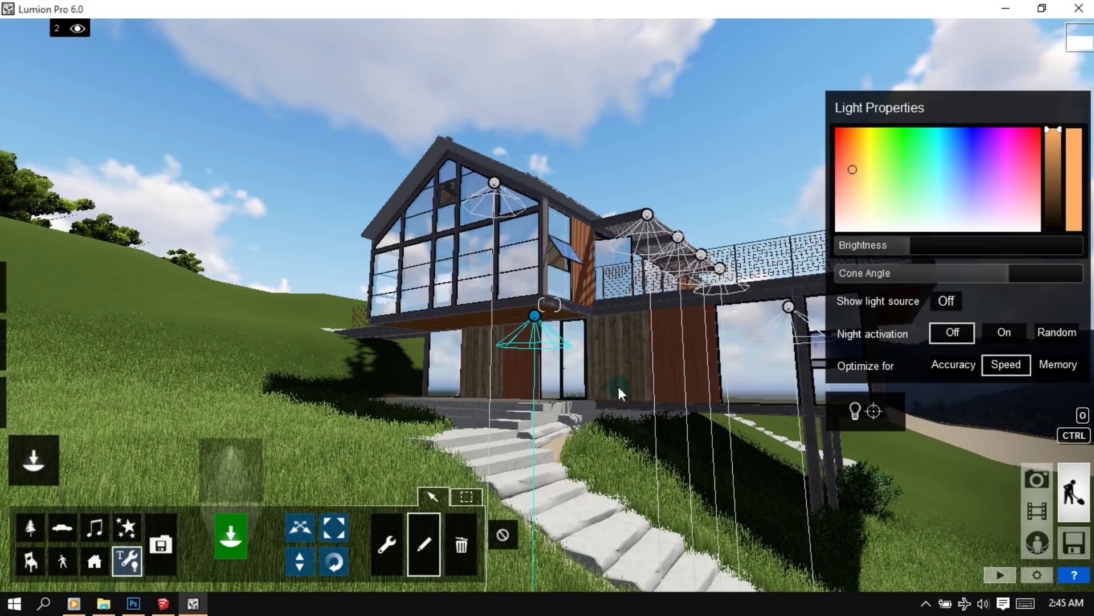
{"action": "left_click_drag", "start_coordinate": [616, 149], "coordinate": [730, 362], "text": "ctrl"}
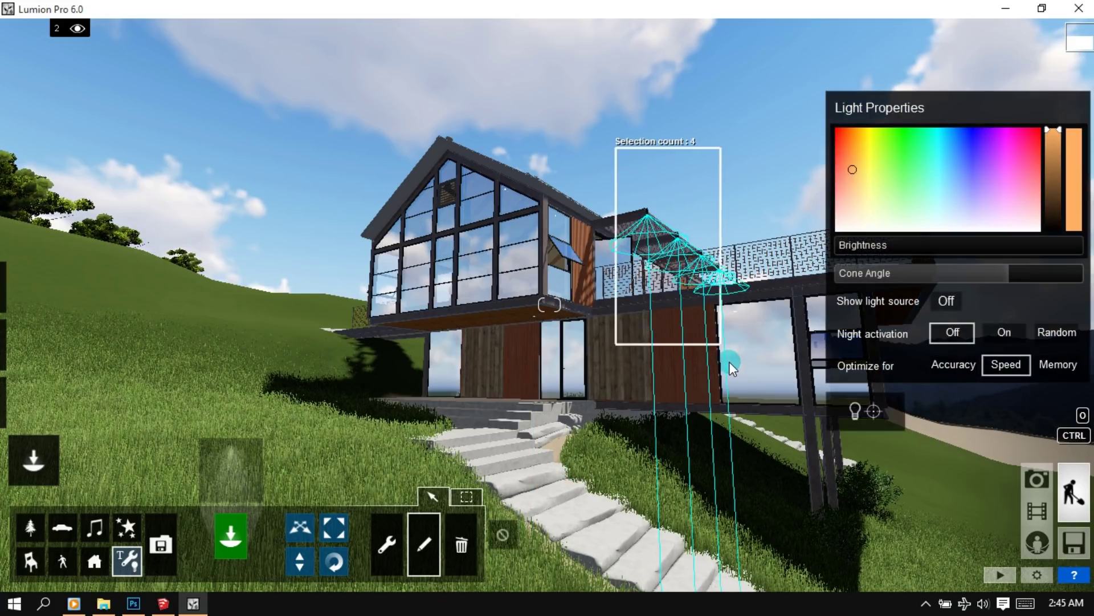
{"action": "left_click", "coordinate": [840, 245], "text": "shift"}
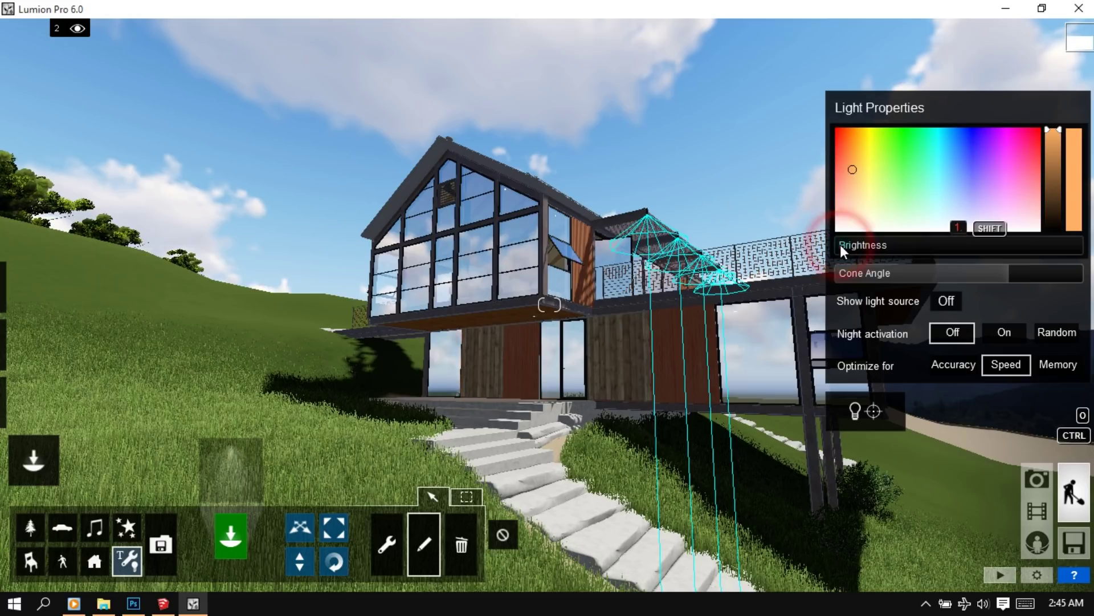
{"action": "type", "text": "50"}
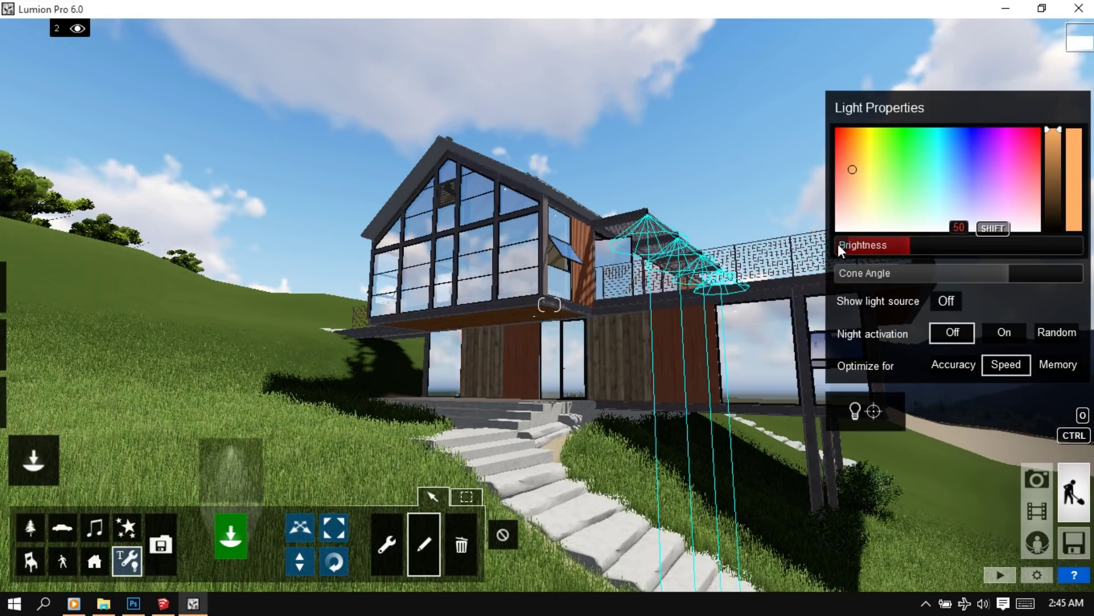
Step: Raise the spotlight beside the right window to brightness 300
{"action": "right_click_drag", "start_coordinate": [689, 409], "coordinate": [655, 408]}
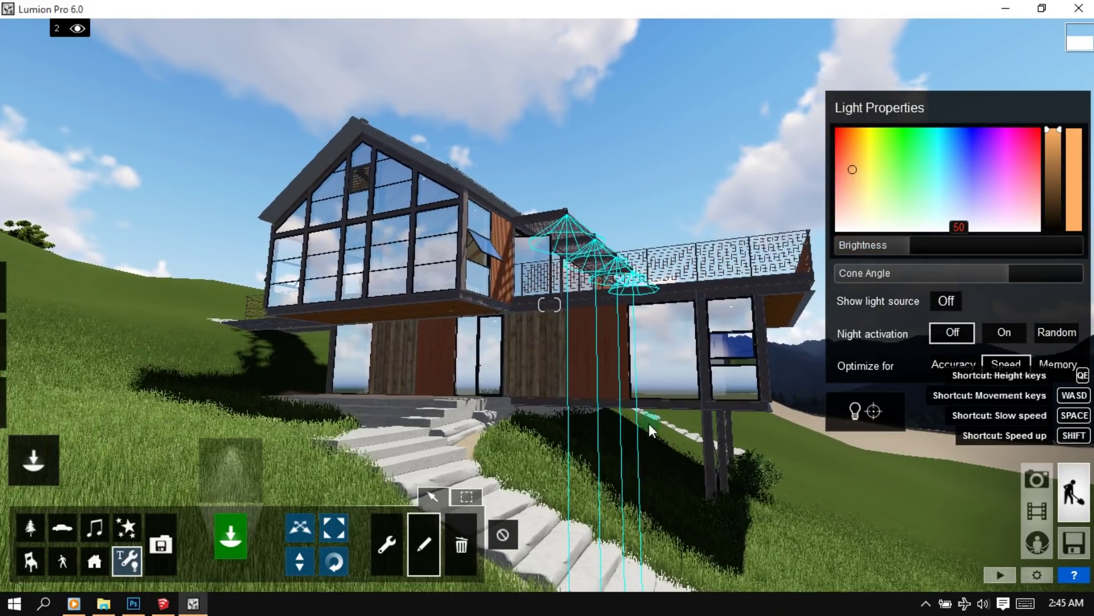
{"action": "left_click", "coordinate": [693, 310]}
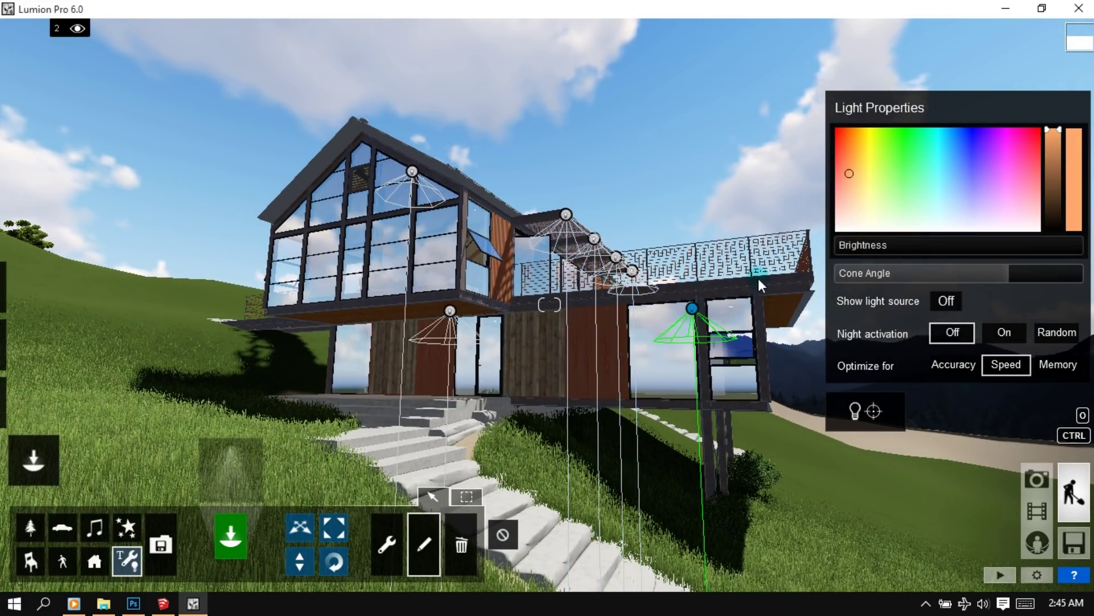
{"action": "left_click", "coordinate": [852, 238]}
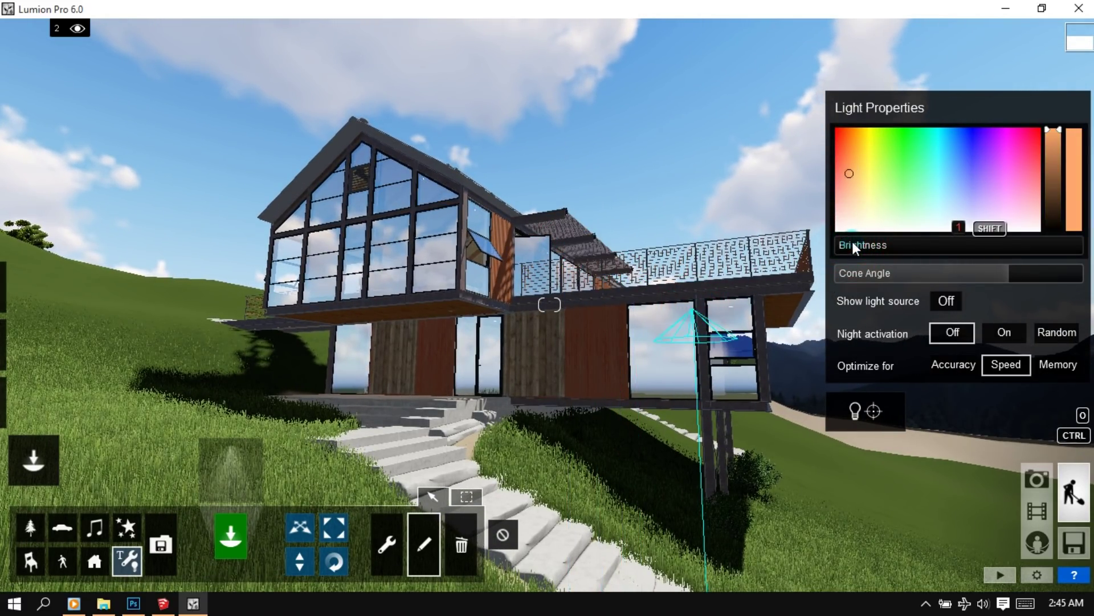
{"action": "left_click_drag", "start_coordinate": [853, 241], "coordinate": [773, 219]}
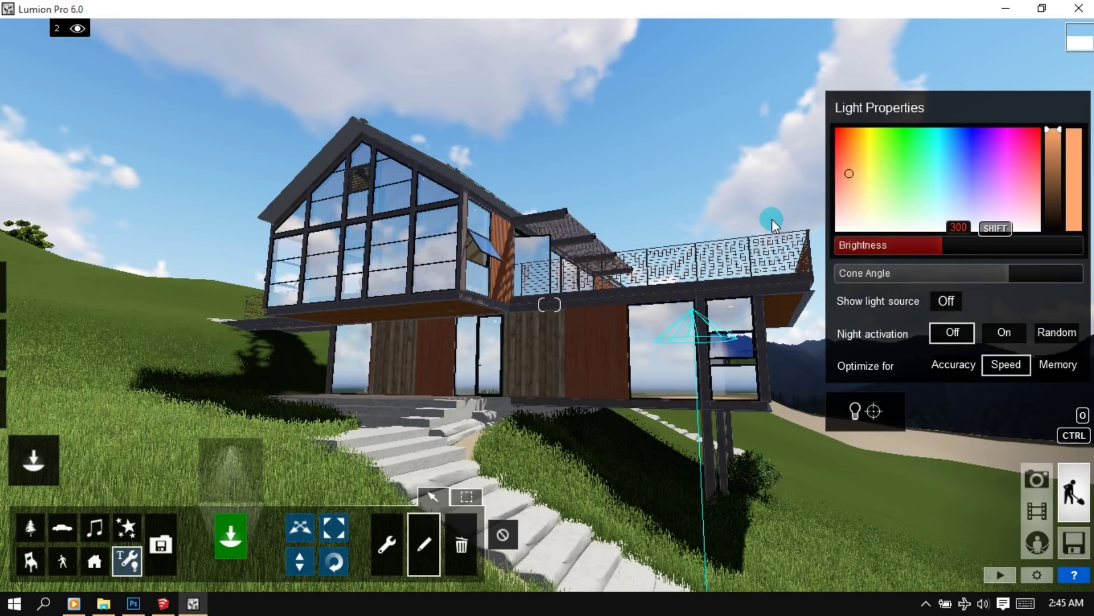
{"action": "left_click", "coordinate": [35, 403]}
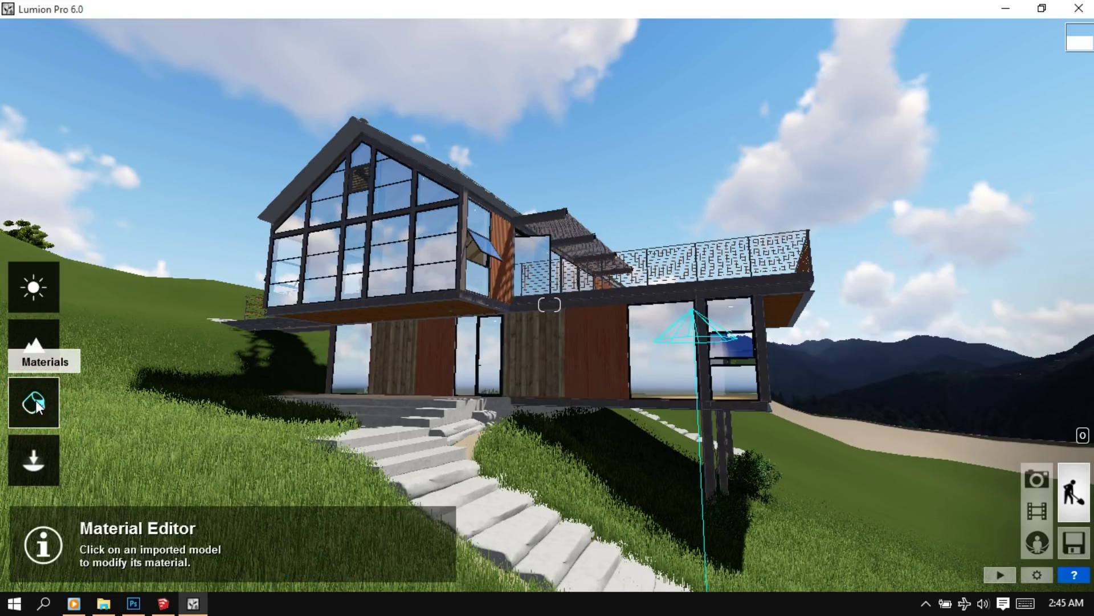
Step: Open the glass material's colour options and pick the soffit ceiling light's material
{"action": "left_click", "coordinate": [381, 234]}
{"action": "mouse_move", "coordinate": [120, 441]}
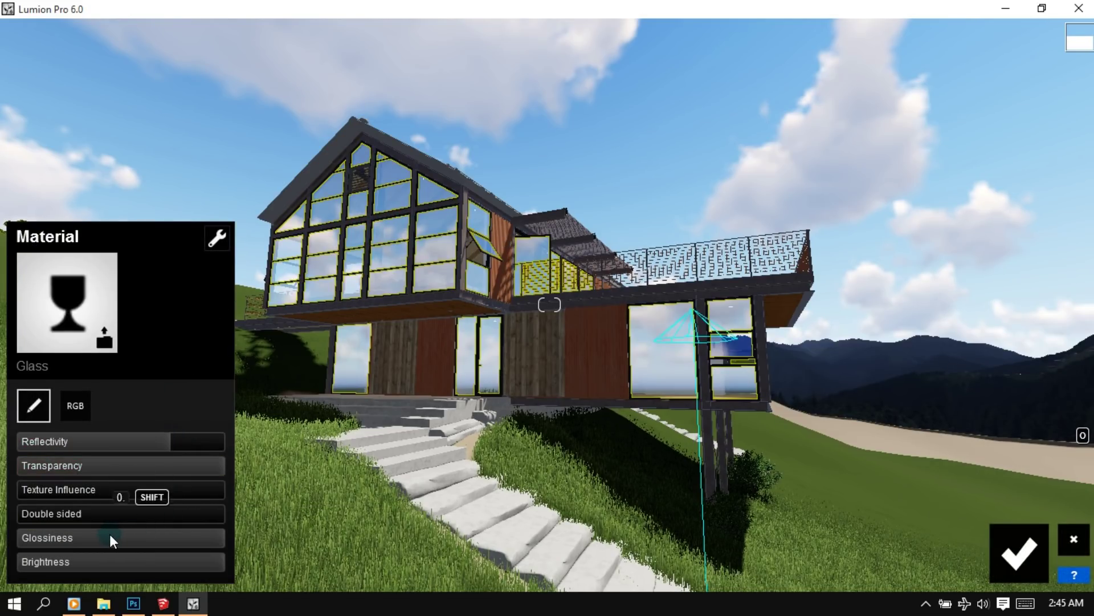
{"action": "left_click", "coordinate": [81, 418]}
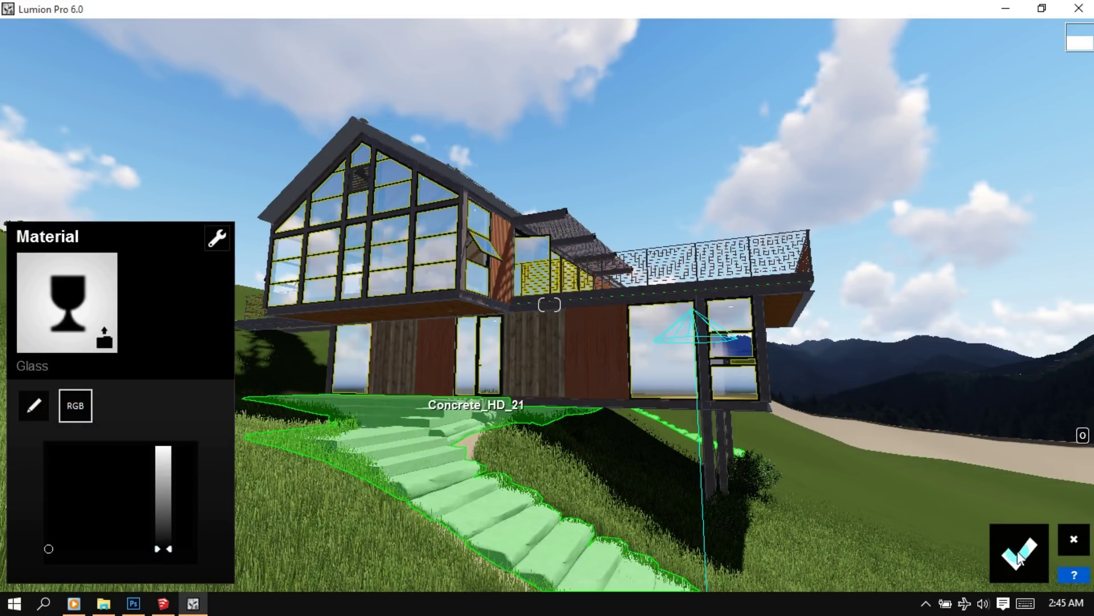
{"action": "scroll", "coordinate": [532, 429], "scroll_direction": "up", "scroll_amount": 3}
{"action": "scroll", "coordinate": [533, 429], "scroll_direction": "up", "scroll_amount": 3}
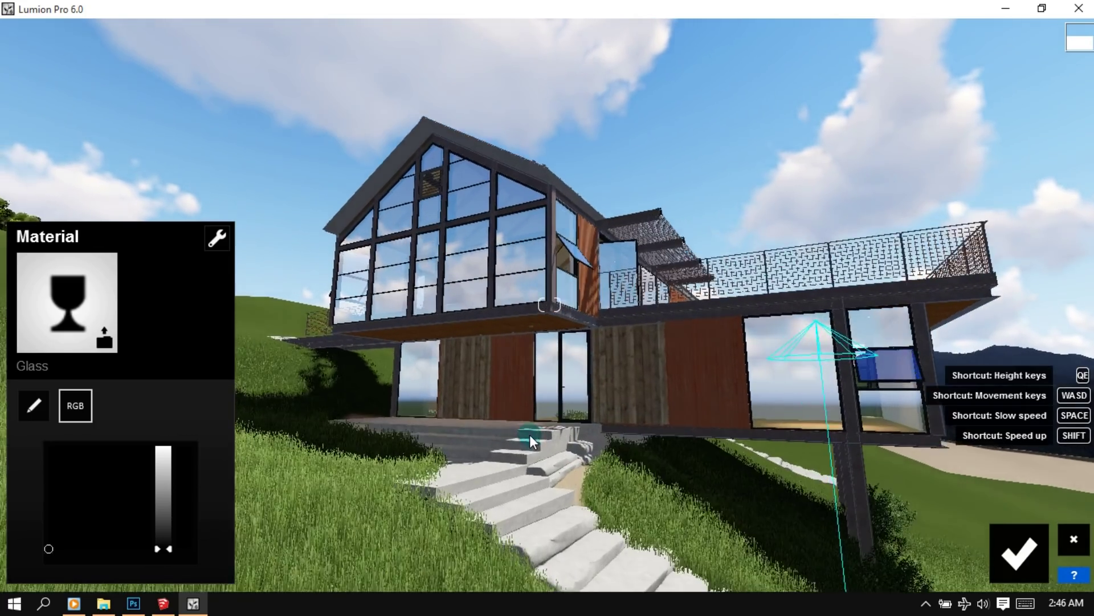
{"action": "right_click_drag", "start_coordinate": [529, 434], "coordinate": [530, 365]}
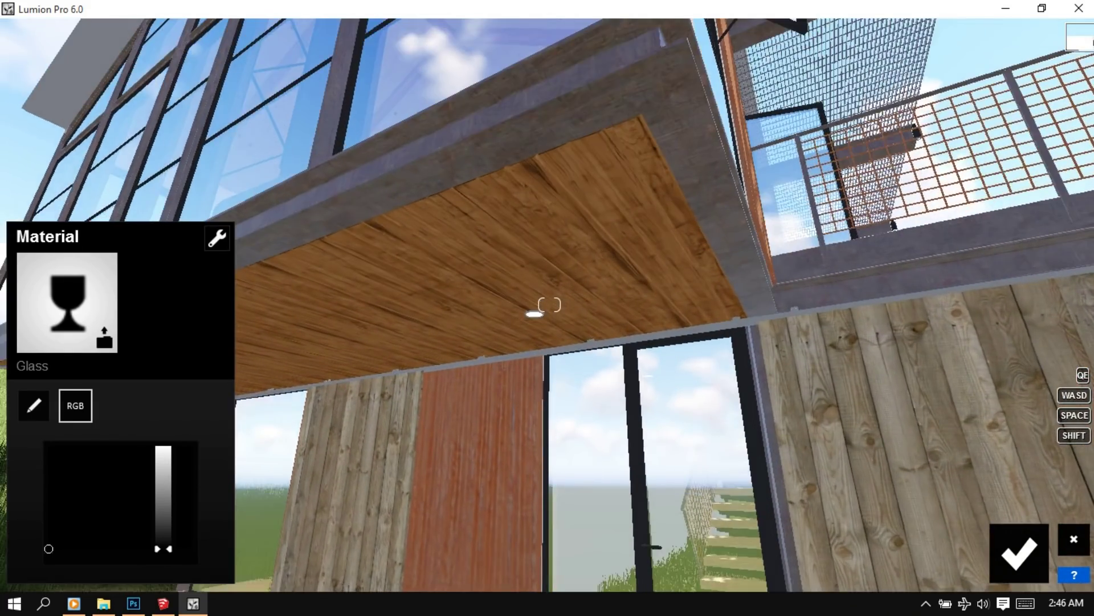
{"action": "right_click_drag", "start_coordinate": [530, 365], "coordinate": [546, 346]}
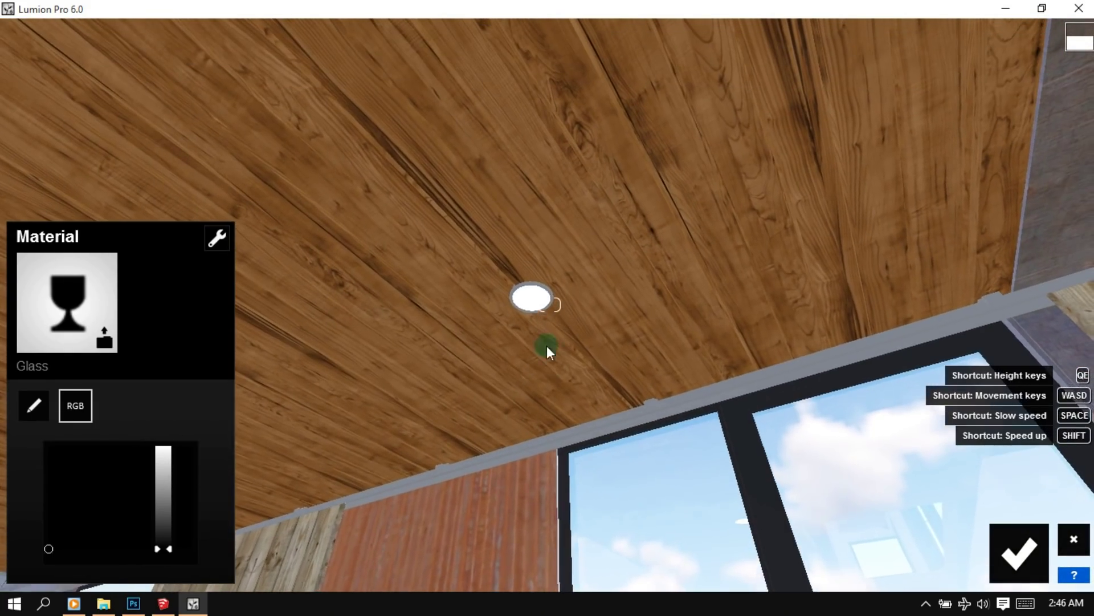
{"action": "left_click", "coordinate": [535, 300]}
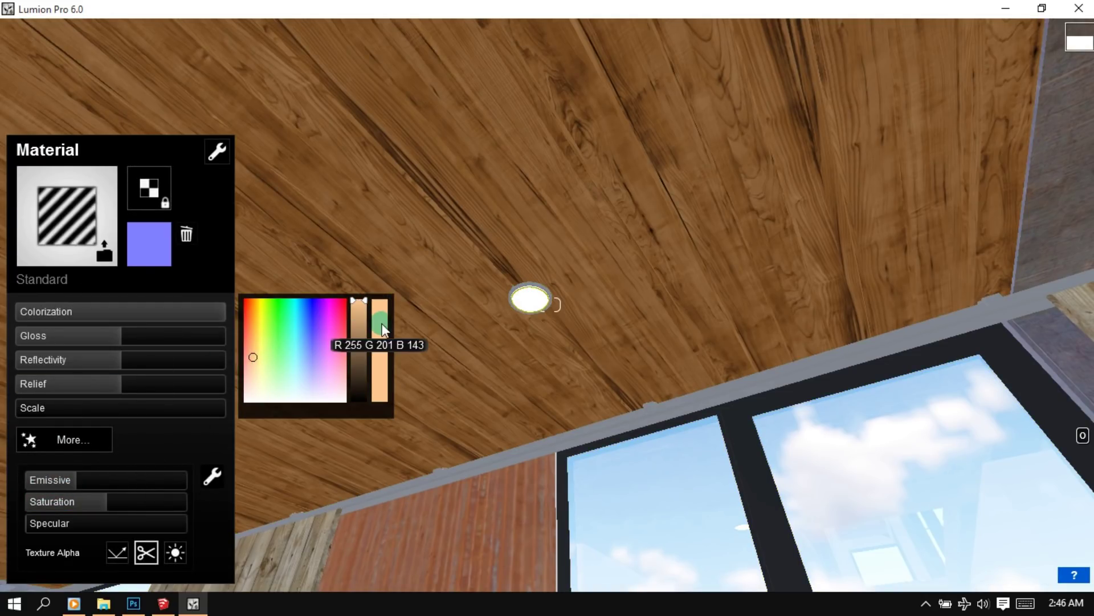
Step: Back the view out to the whole cabin and accept the material changes
{"action": "right_click_drag", "start_coordinate": [530, 414], "coordinate": [548, 393]}
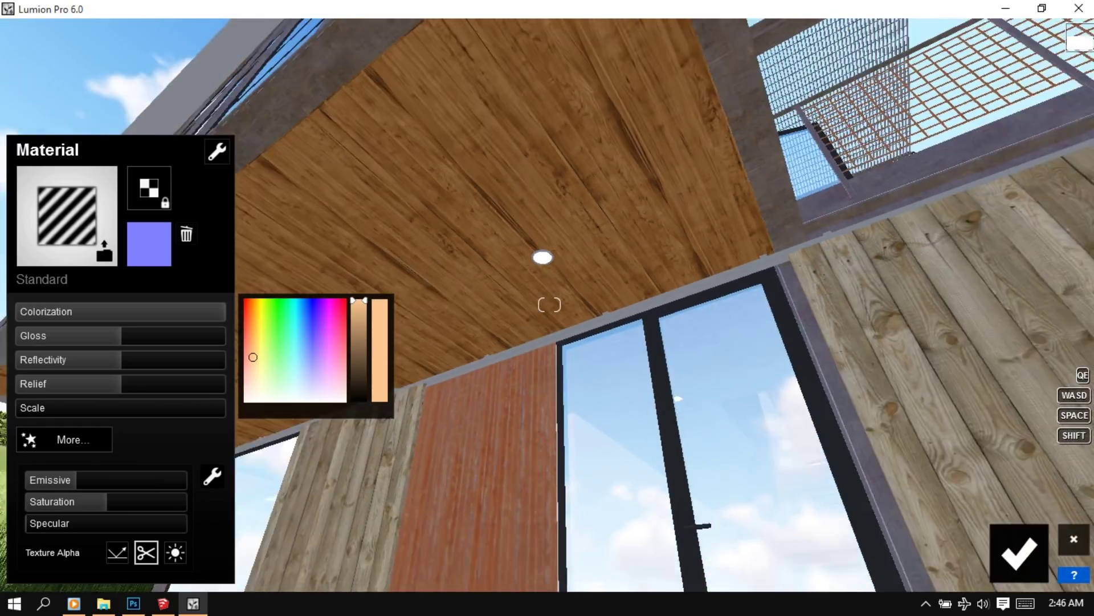
{"action": "key", "text": "s"}
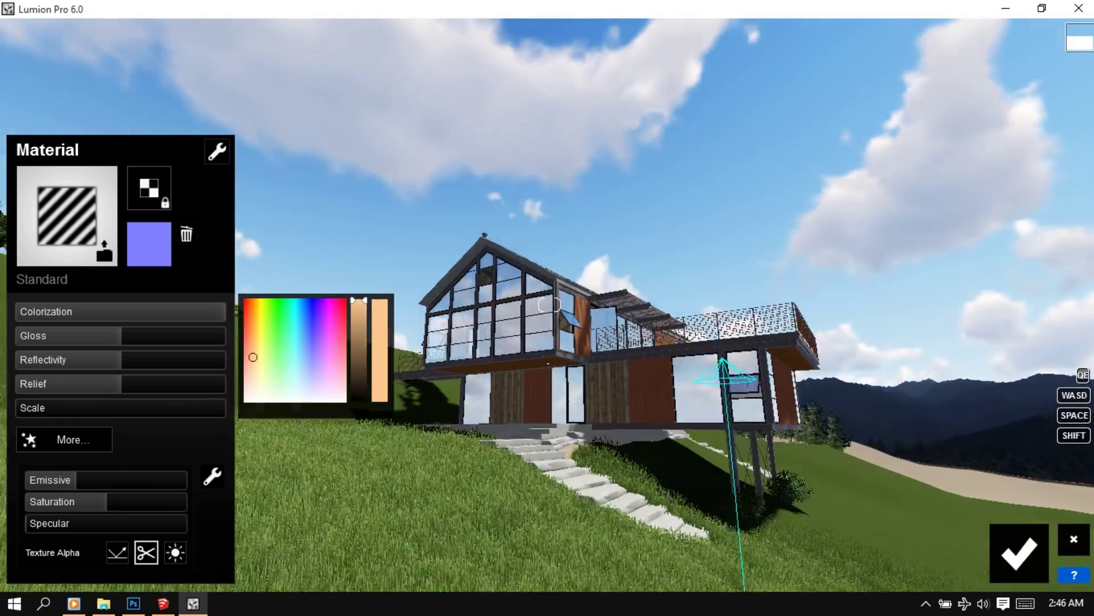
{"action": "key", "text": "s"}
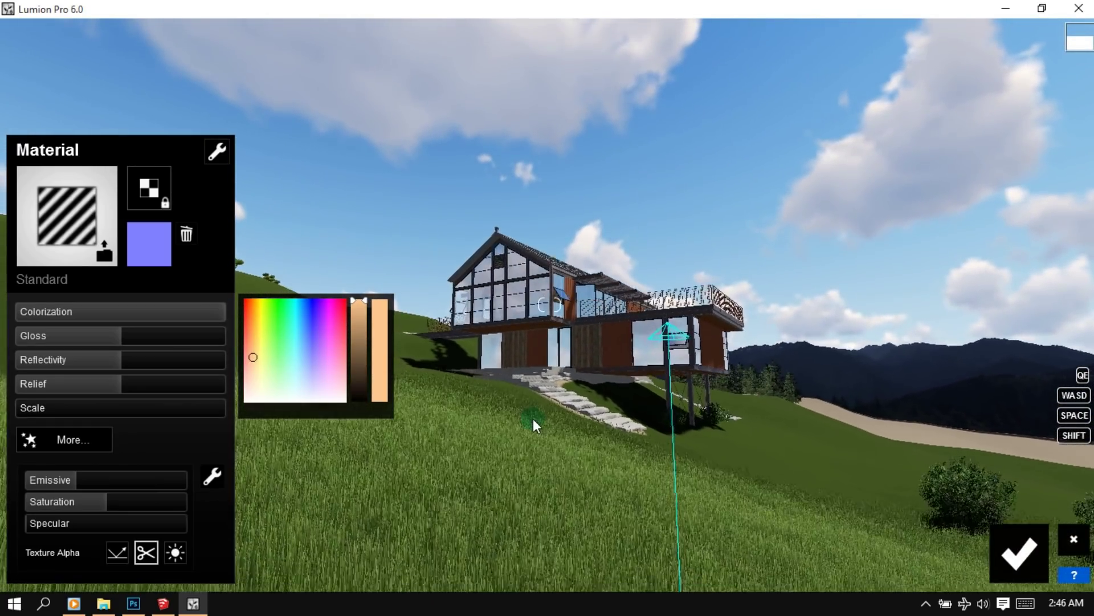
{"action": "left_click", "coordinate": [1011, 554]}
{"action": "left_click", "coordinate": [1036, 479]}
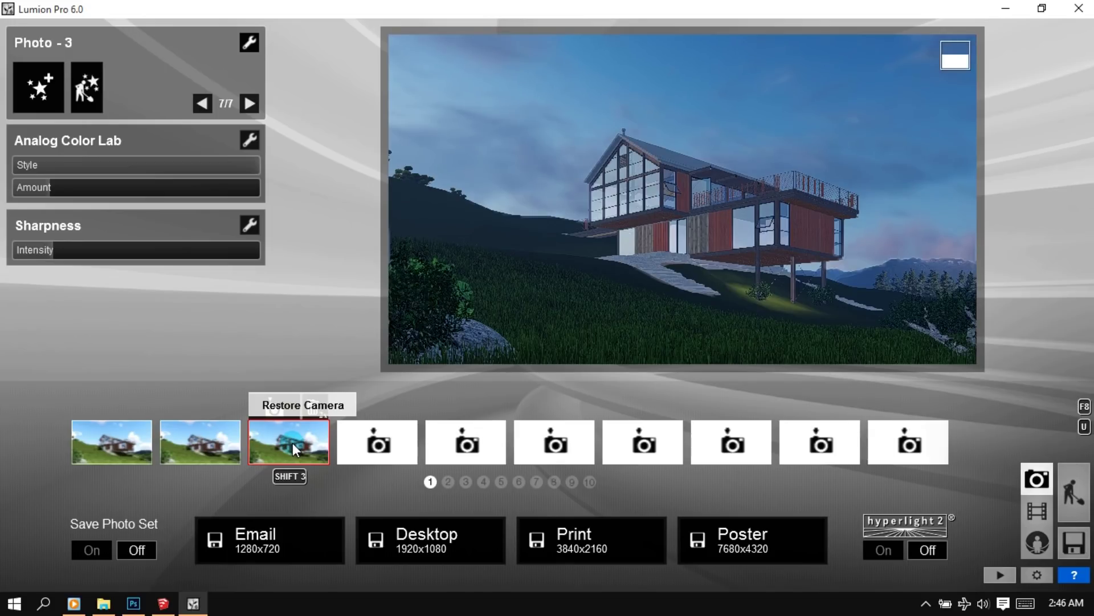
Step: Add a Camera Lens flare effect with Bloom Amount at maximum and a low Master Brightness
{"action": "left_click", "coordinate": [27, 96]}
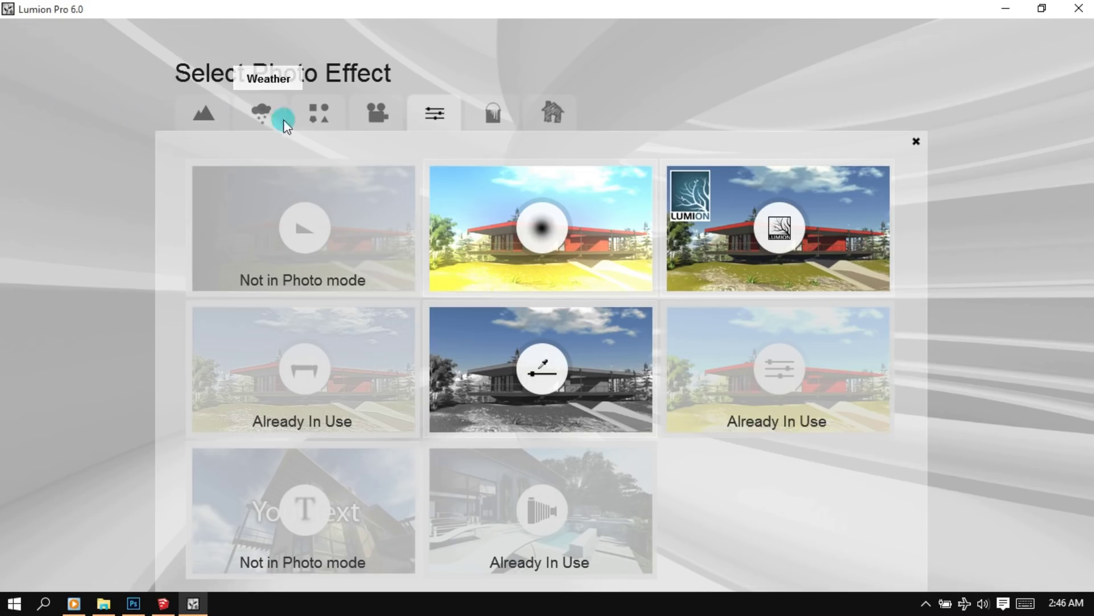
{"action": "left_click", "coordinate": [369, 114]}
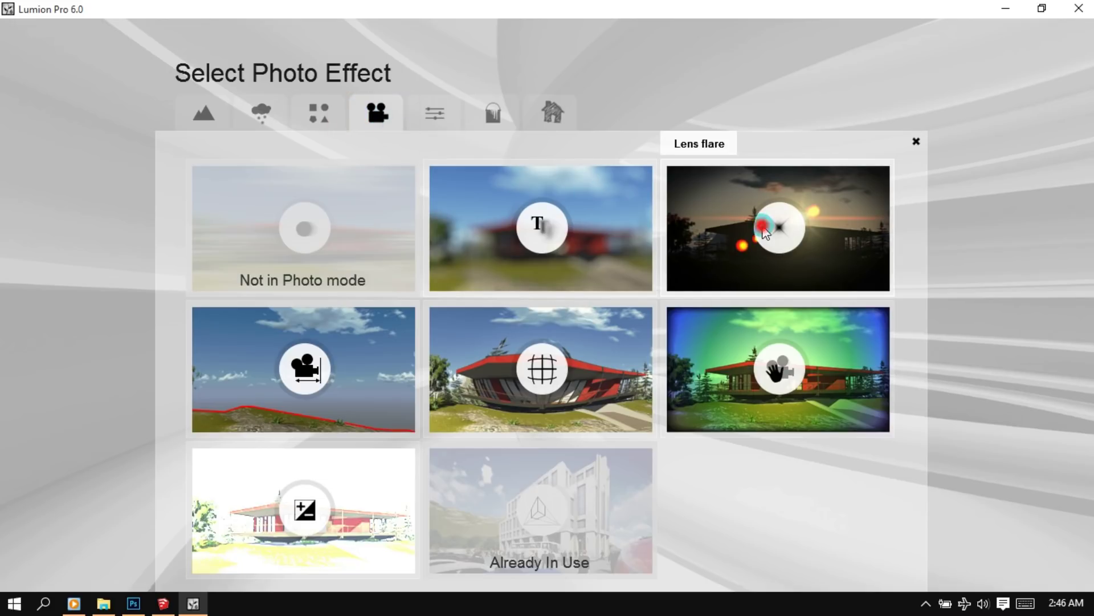
{"action": "left_click", "coordinate": [764, 230]}
{"action": "left_click", "coordinate": [213, 274]}
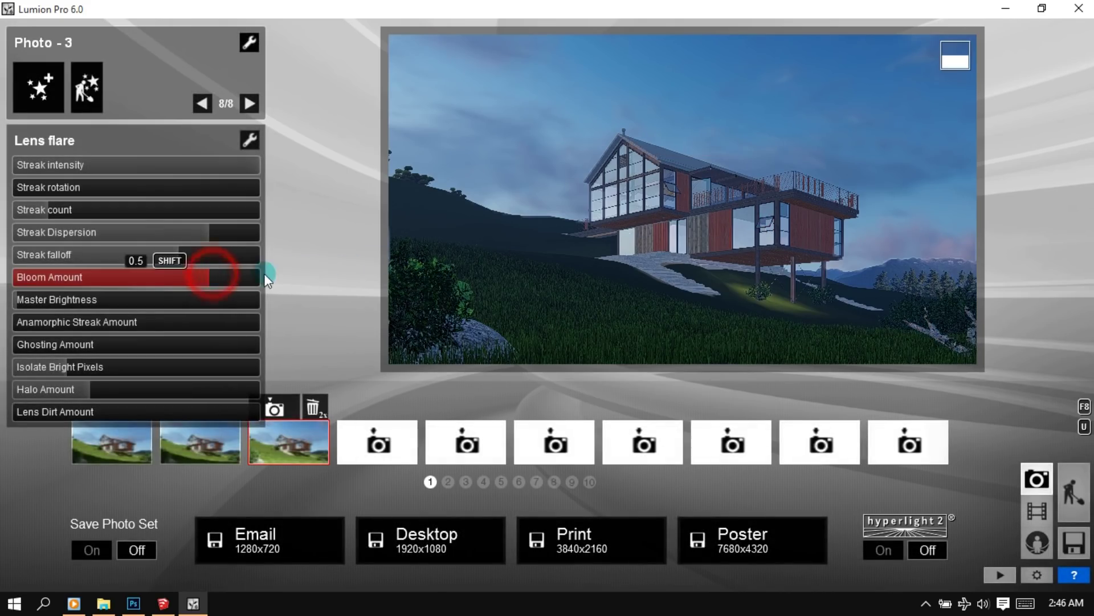
{"action": "left_click_drag", "start_coordinate": [265, 272], "coordinate": [365, 273]}
{"action": "left_click", "coordinate": [29, 297]}
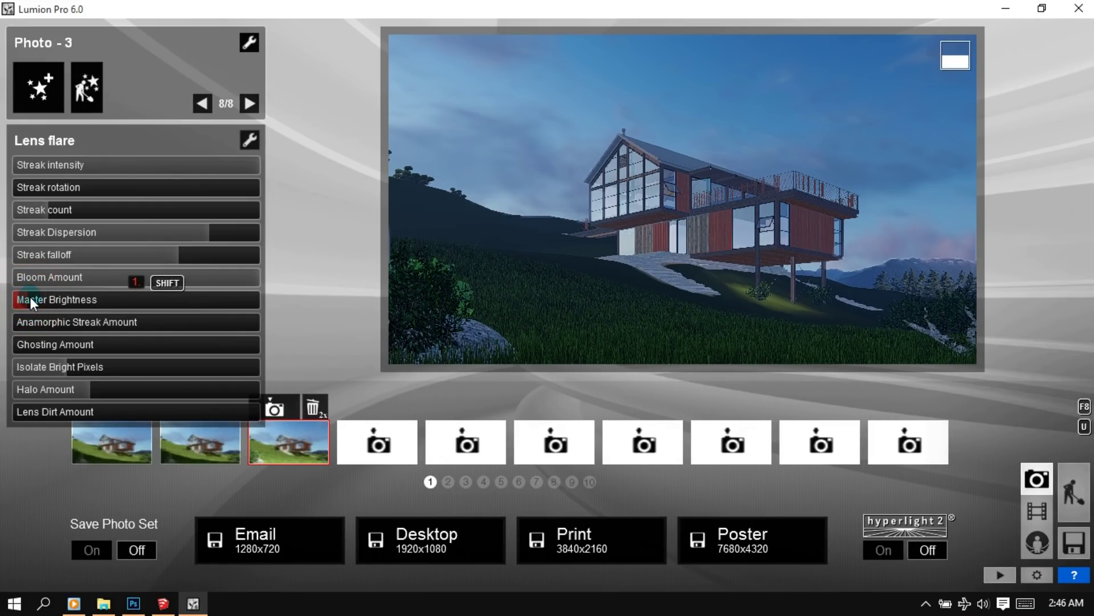
{"action": "type", "text": "."}
{"action": "key", "text": "Return"}
{"action": "left_click", "coordinate": [37, 79]}
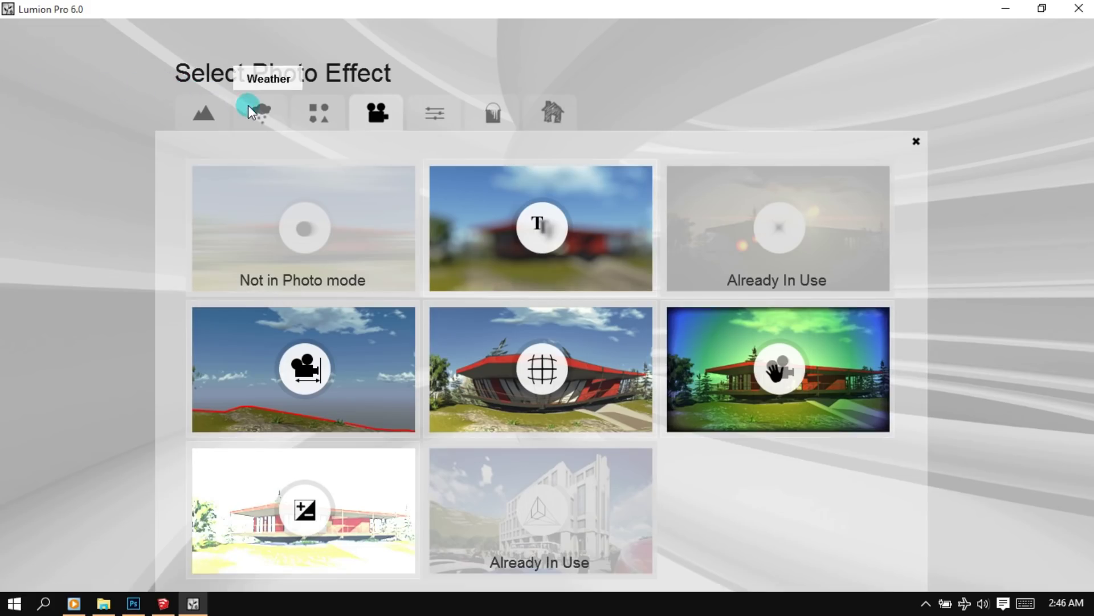
Step: Add World Global Illumination with the roof spotlight casting GI at a raised spotlight GI amount
{"action": "left_click", "coordinate": [205, 111]}
{"action": "left_click", "coordinate": [540, 363]}
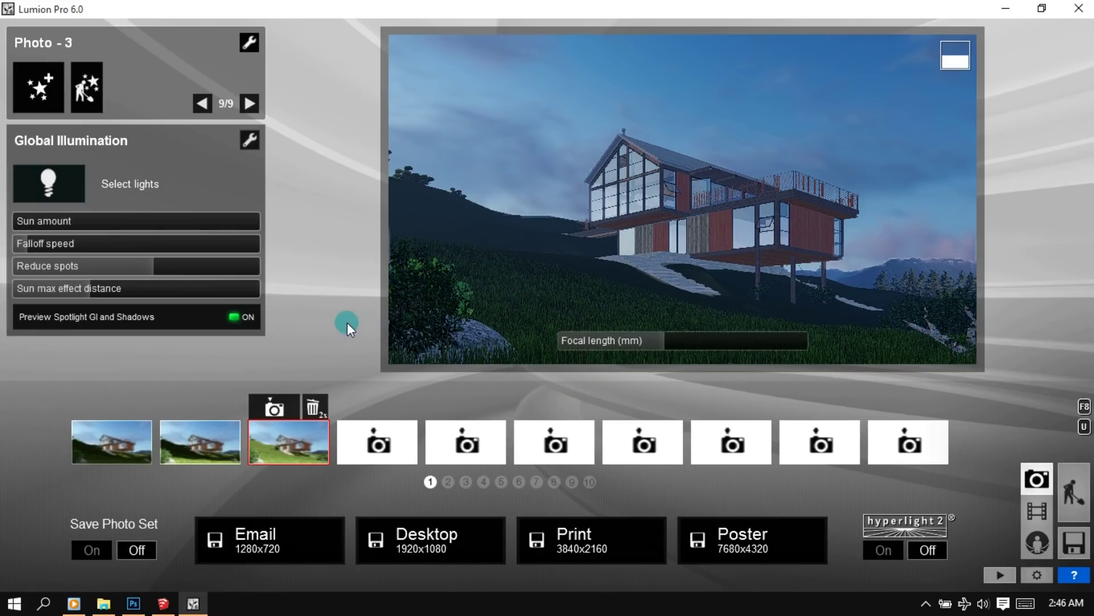
{"action": "left_click", "coordinate": [234, 316]}
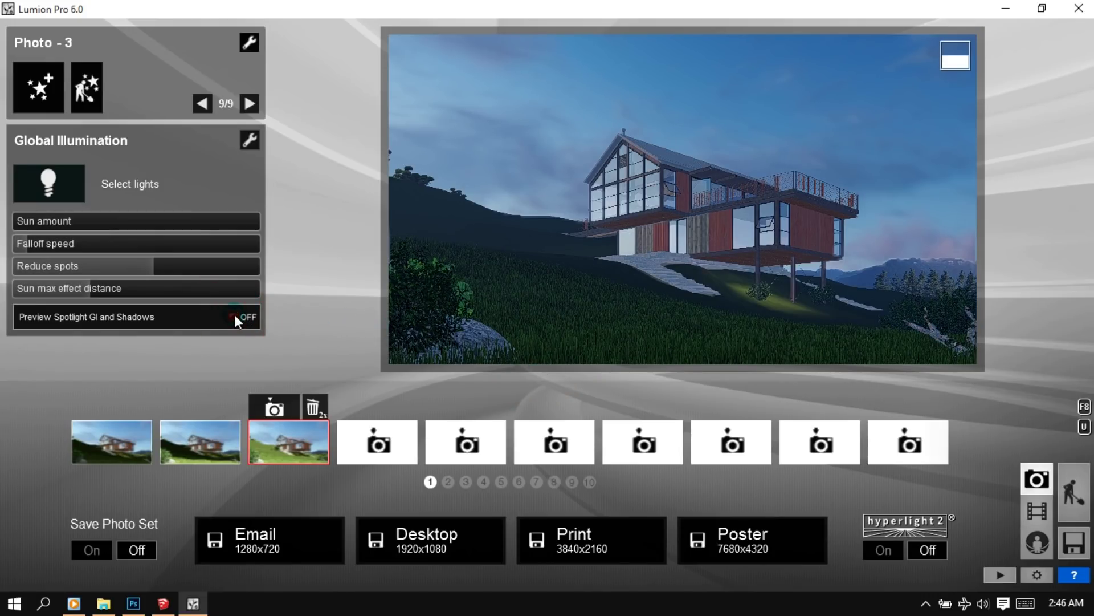
{"action": "left_click", "coordinate": [54, 184]}
{"action": "left_click", "coordinate": [492, 221]}
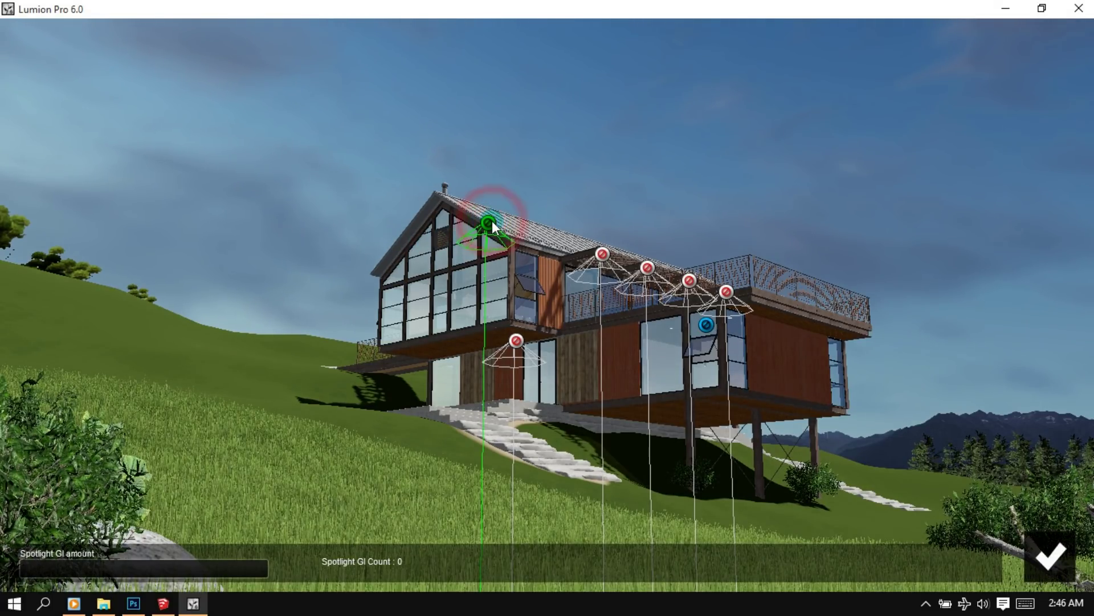
{"action": "left_click_drag", "start_coordinate": [35, 563], "coordinate": [432, 559]}
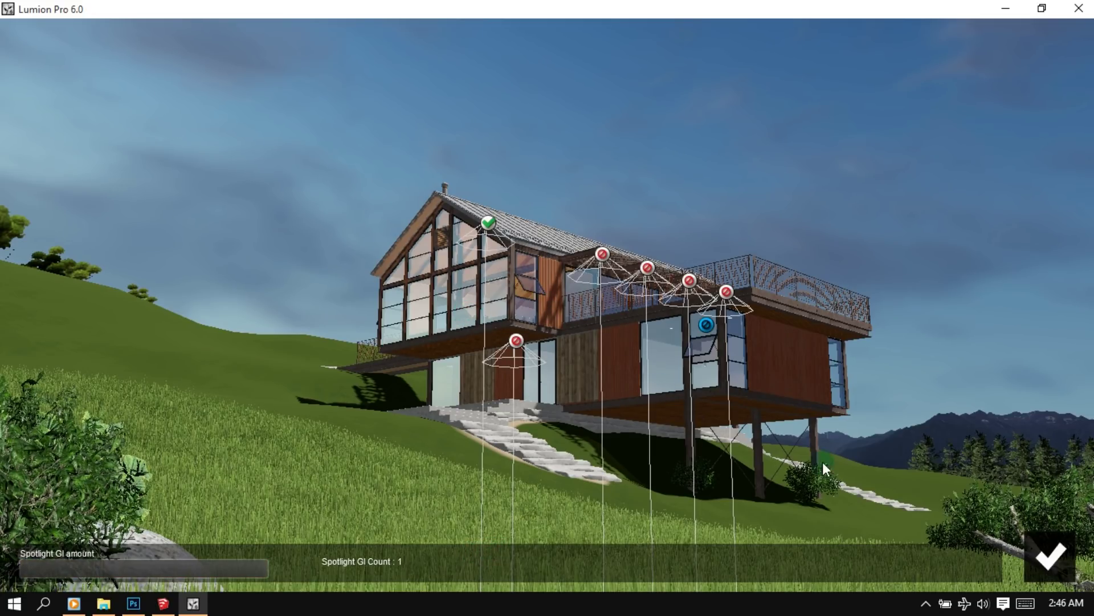
{"action": "left_click", "coordinate": [1051, 559]}
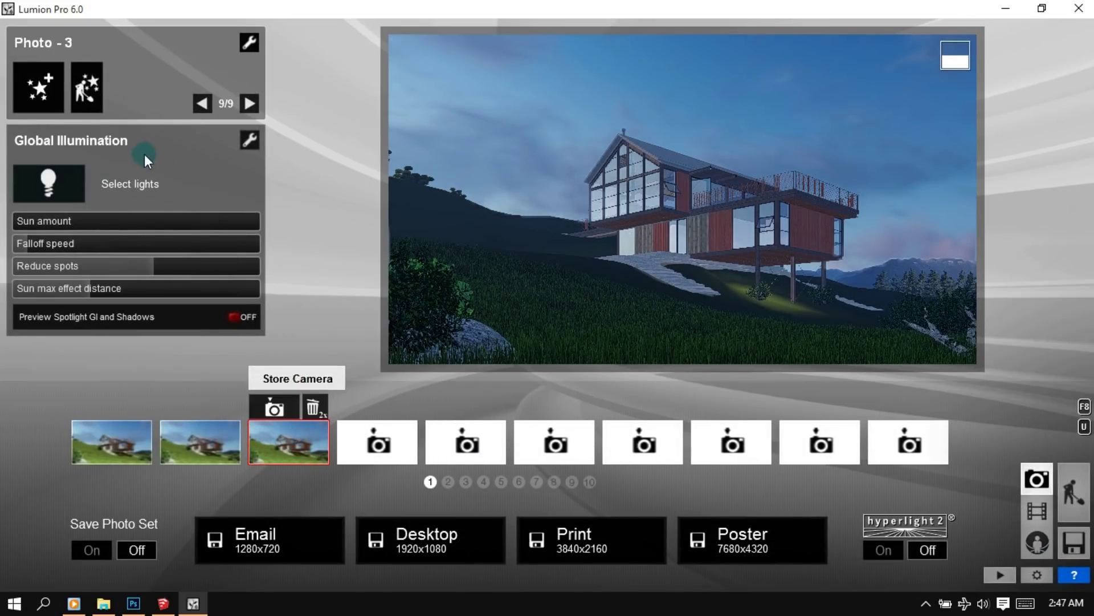
{"action": "left_click", "coordinate": [39, 87]}
{"action": "left_click", "coordinate": [481, 115]}
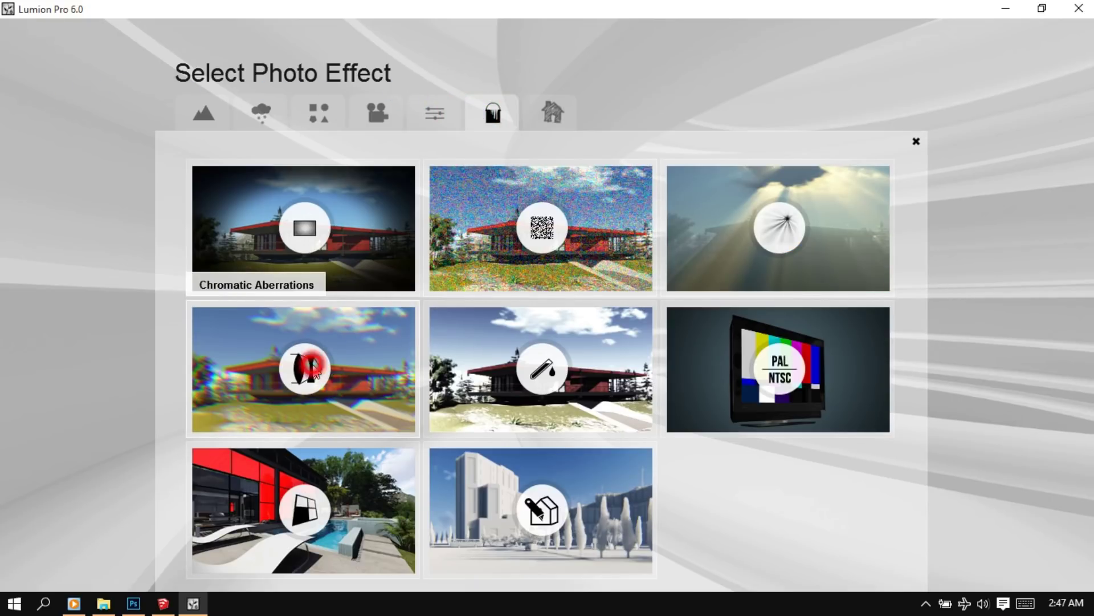
Step: Add Chromatic Aberrations with Dispersion 0.1 and Safe shadows about 0.5
{"action": "left_click", "coordinate": [315, 370]}
{"action": "left_click_drag", "start_coordinate": [63, 162], "coordinate": [50, 160]}
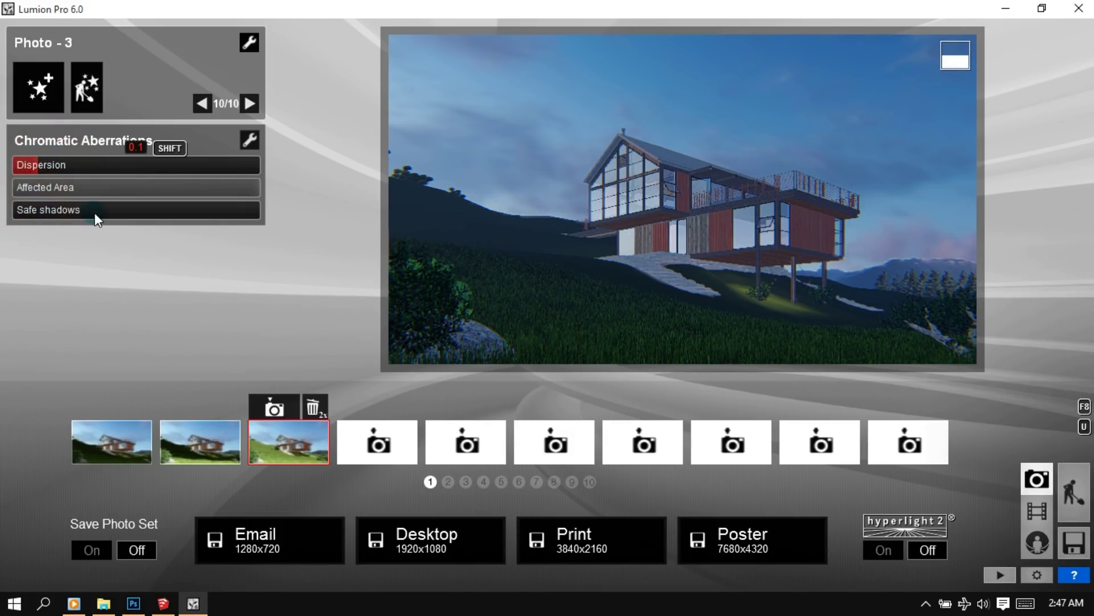
{"action": "left_click_drag", "start_coordinate": [53, 210], "coordinate": [129, 210]}
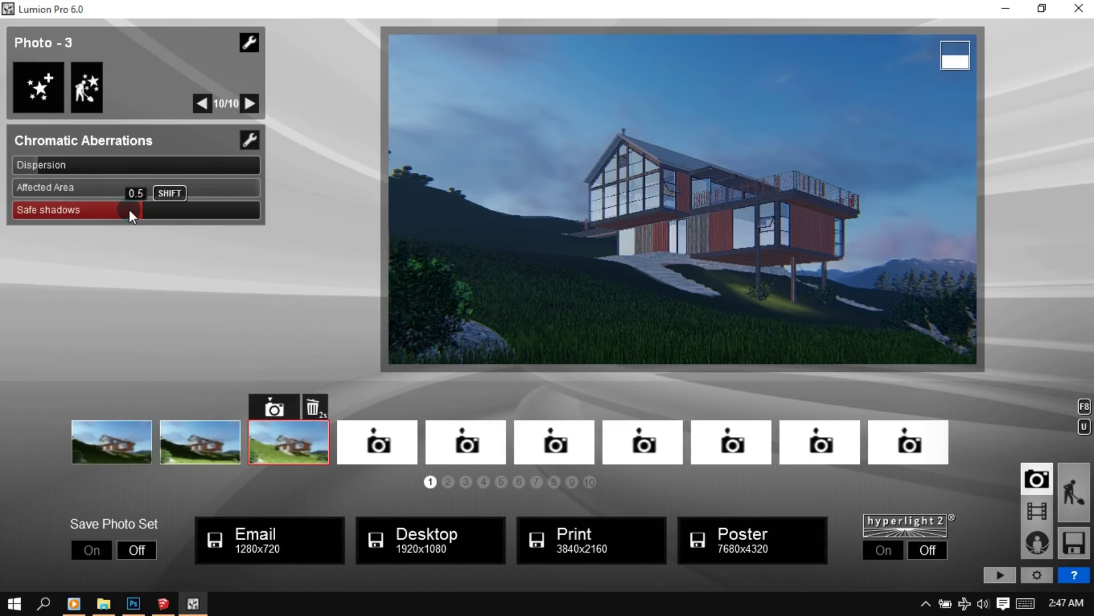
{"action": "left_click", "coordinate": [29, 88]}
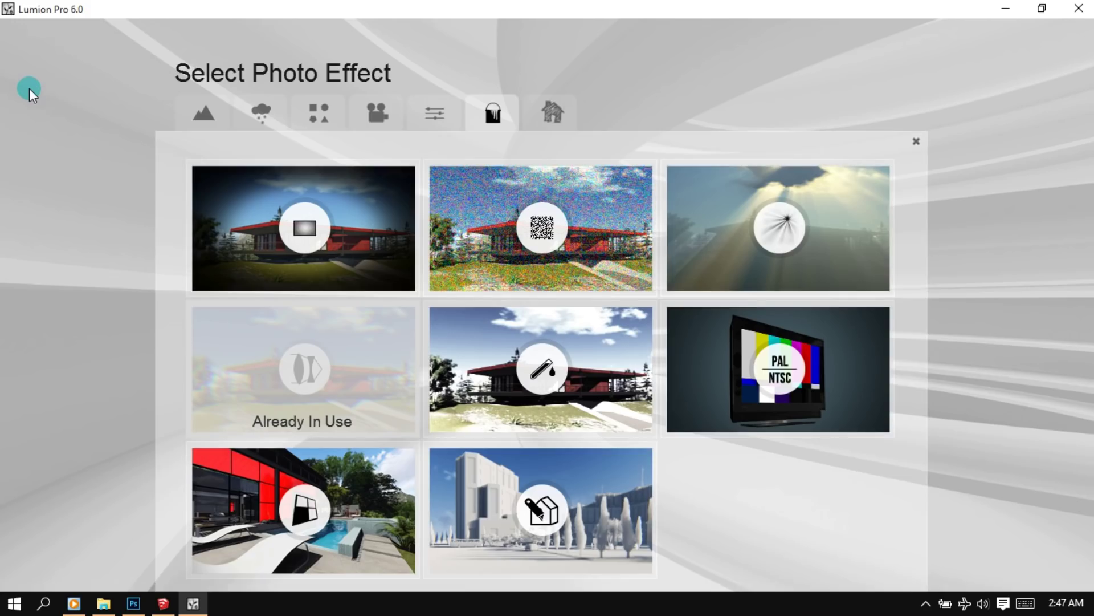
Step: Add a Reflection effect and place the first three planes on the upper and ground-floor glass
{"action": "left_click", "coordinate": [187, 112]}
{"action": "left_click", "coordinate": [772, 366]}
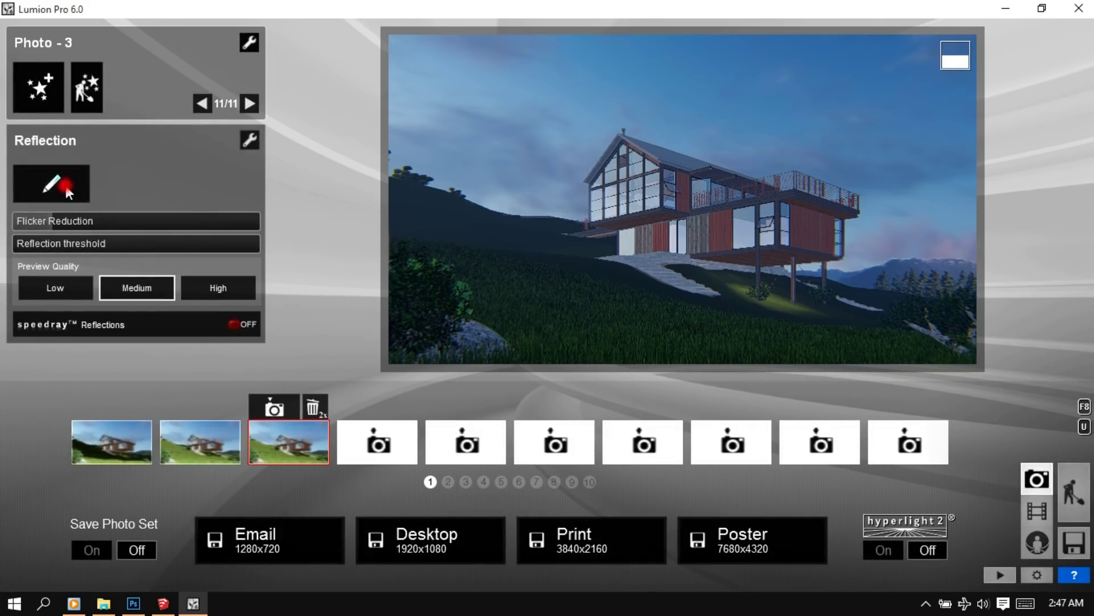
{"action": "left_click", "coordinate": [67, 186]}
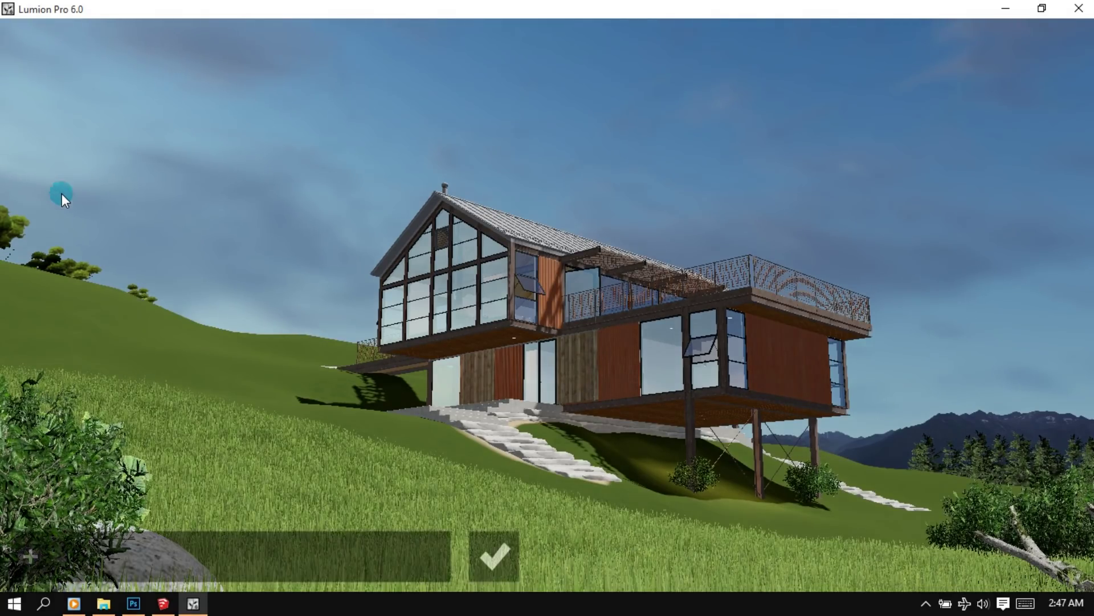
{"action": "left_click", "coordinate": [28, 558]}
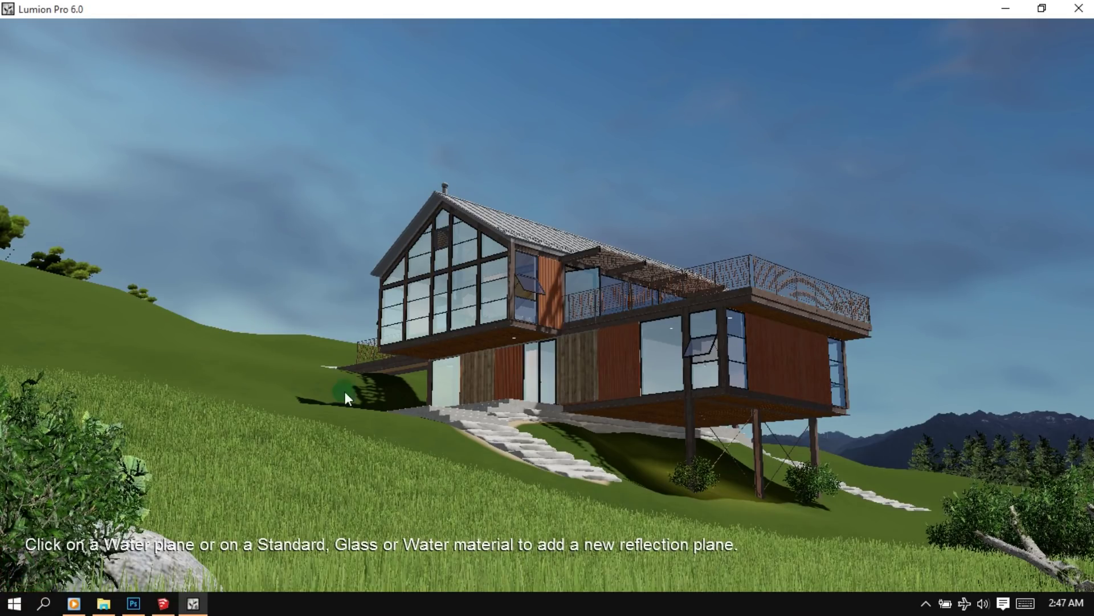
{"action": "left_click", "coordinate": [467, 276]}
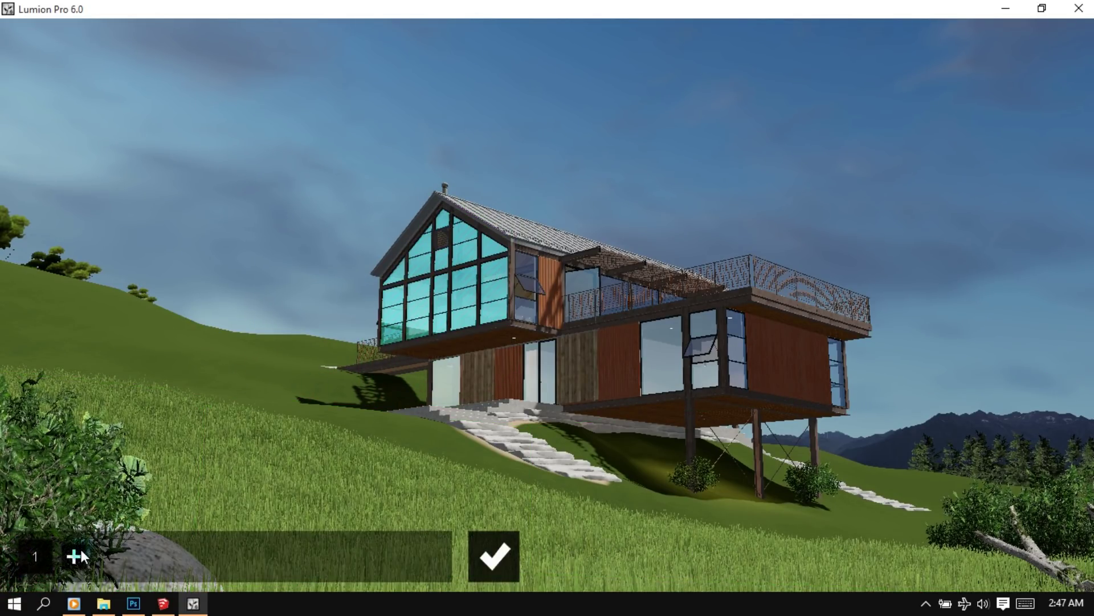
{"action": "left_click", "coordinate": [72, 556]}
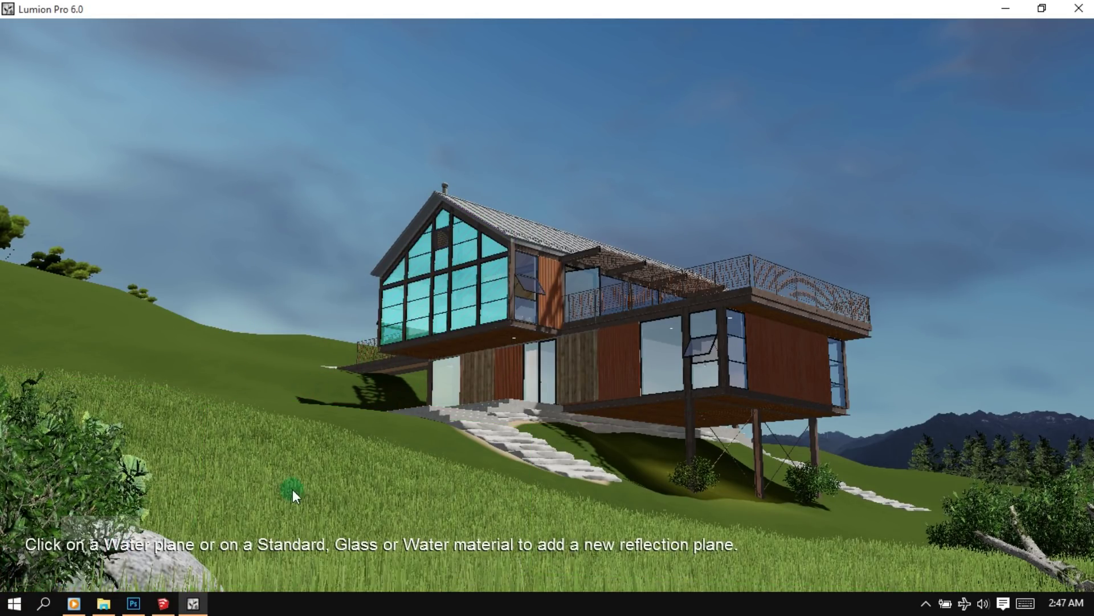
{"action": "left_click", "coordinate": [532, 381]}
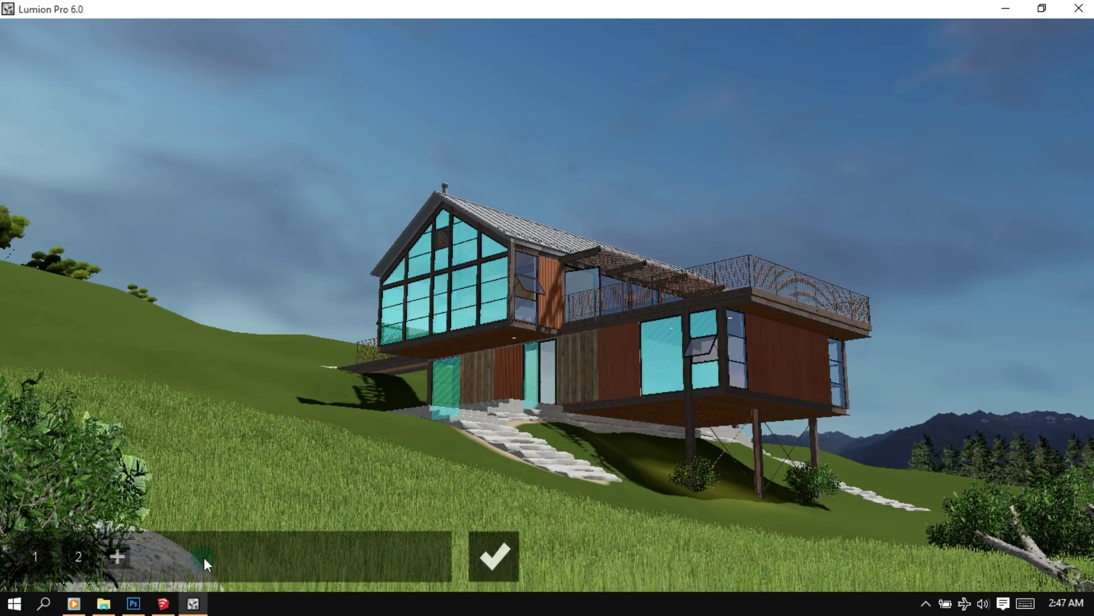
{"action": "left_click", "coordinate": [116, 555]}
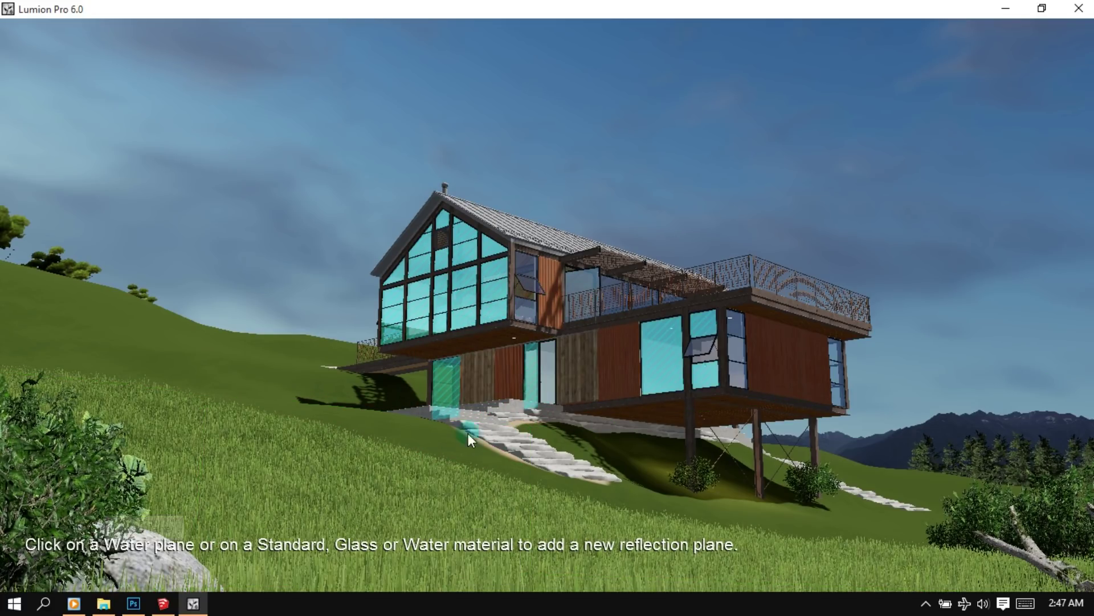
{"action": "left_click", "coordinate": [549, 377]}
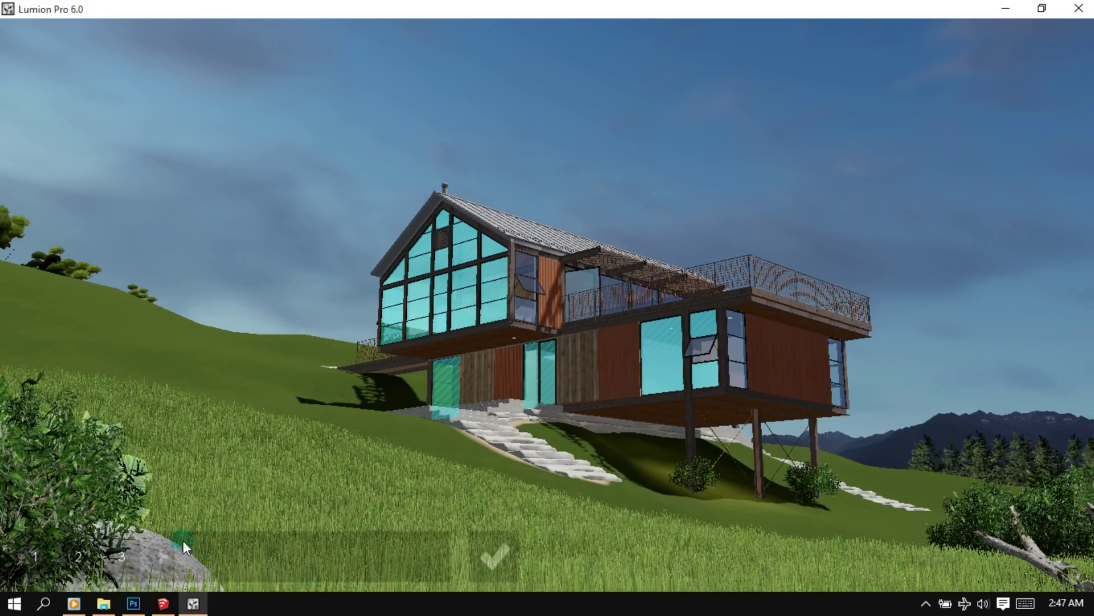
Step: Place three more reflection planes on the remaining glass and confirm the planes
{"action": "left_click", "coordinate": [160, 555]}
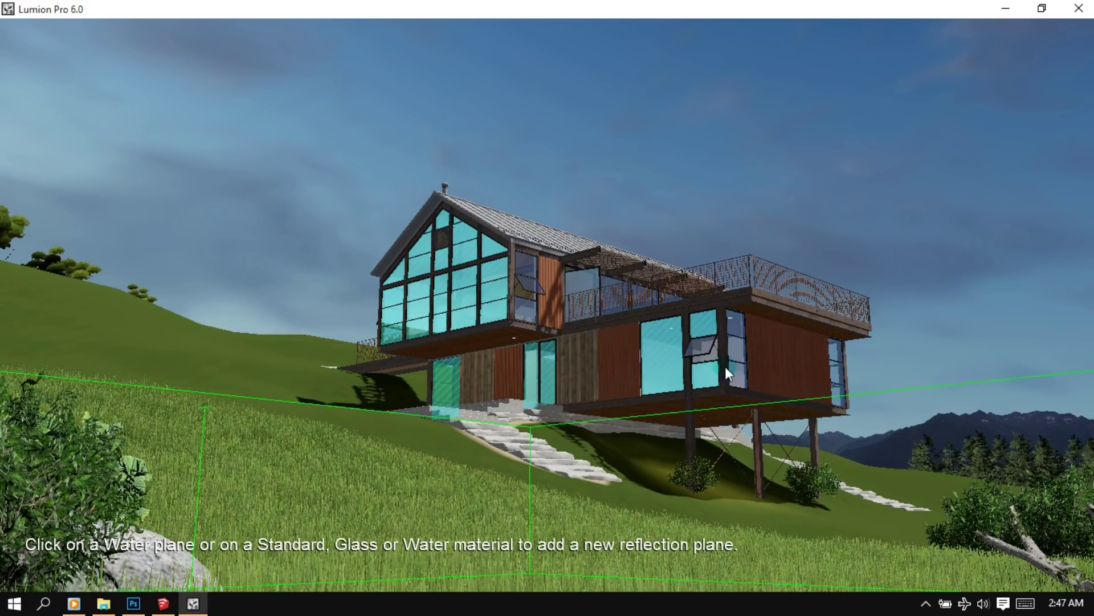
{"action": "left_click", "coordinate": [734, 321]}
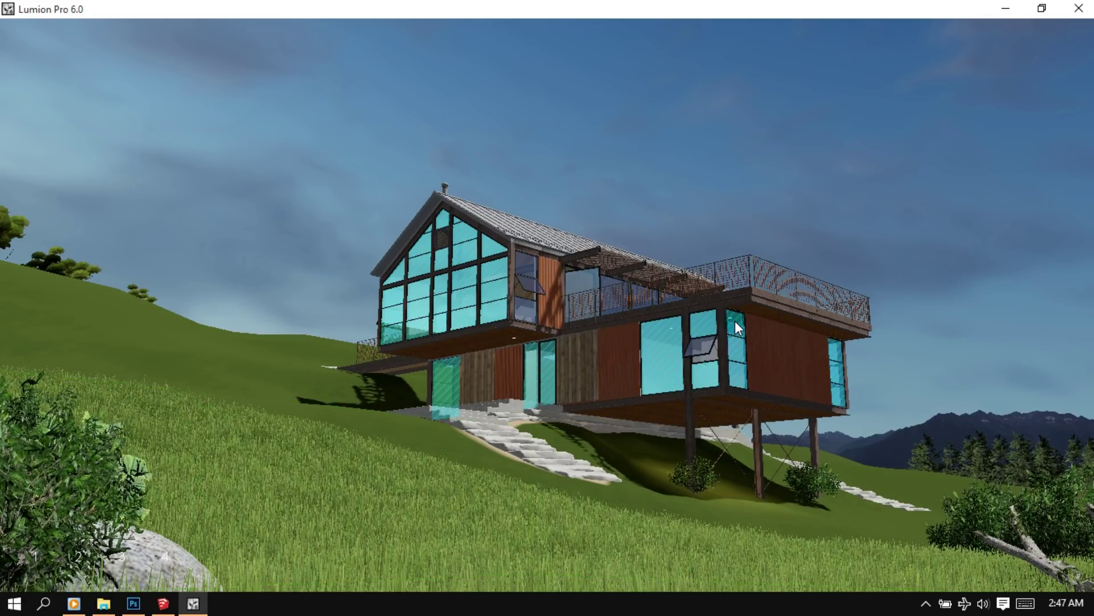
{"action": "left_click", "coordinate": [203, 552]}
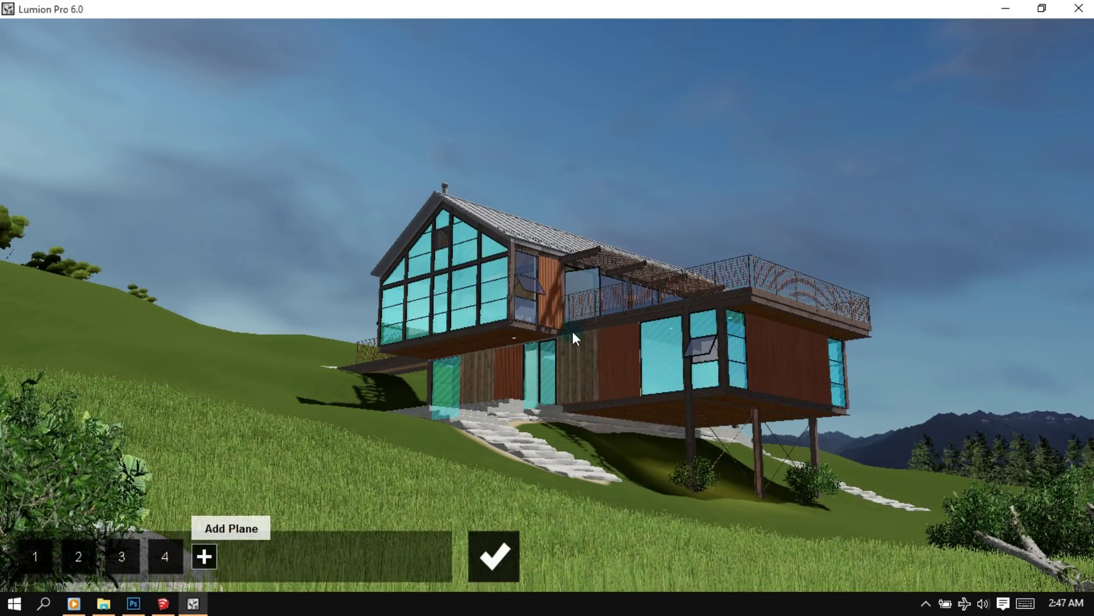
{"action": "left_click", "coordinate": [580, 281]}
{"action": "left_click", "coordinate": [239, 555]}
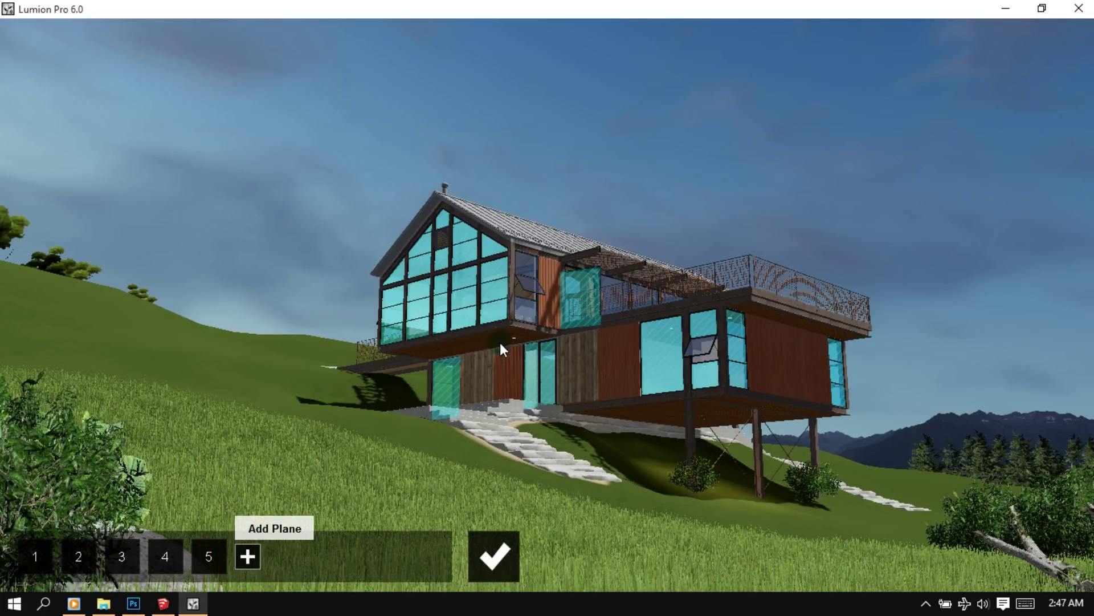
{"action": "left_click", "coordinate": [527, 265]}
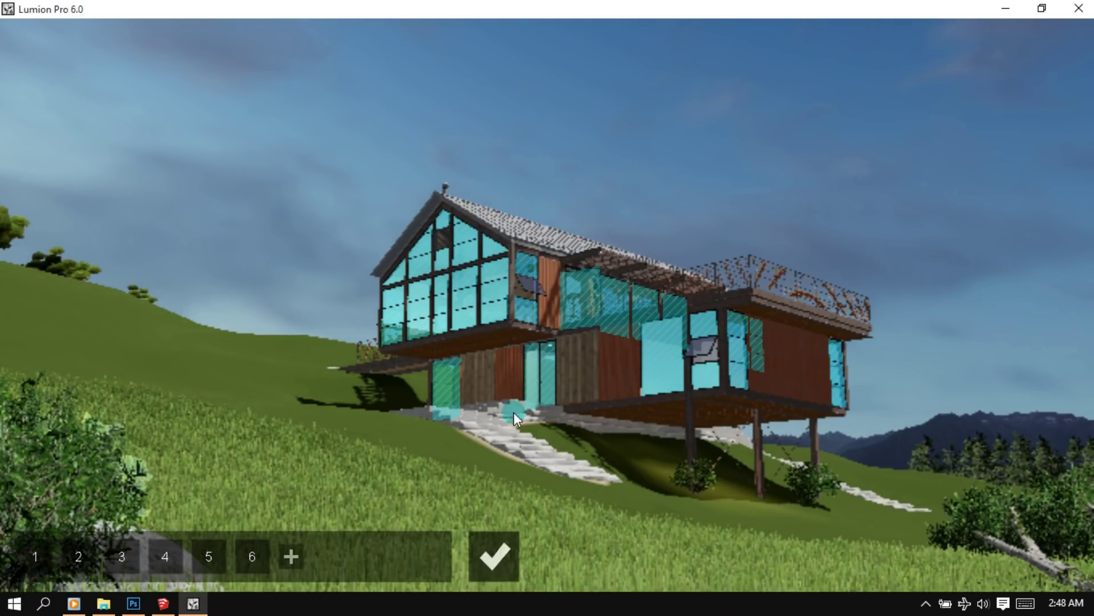
{"action": "left_click", "coordinate": [490, 566]}
{"action": "left_click", "coordinate": [285, 442]}
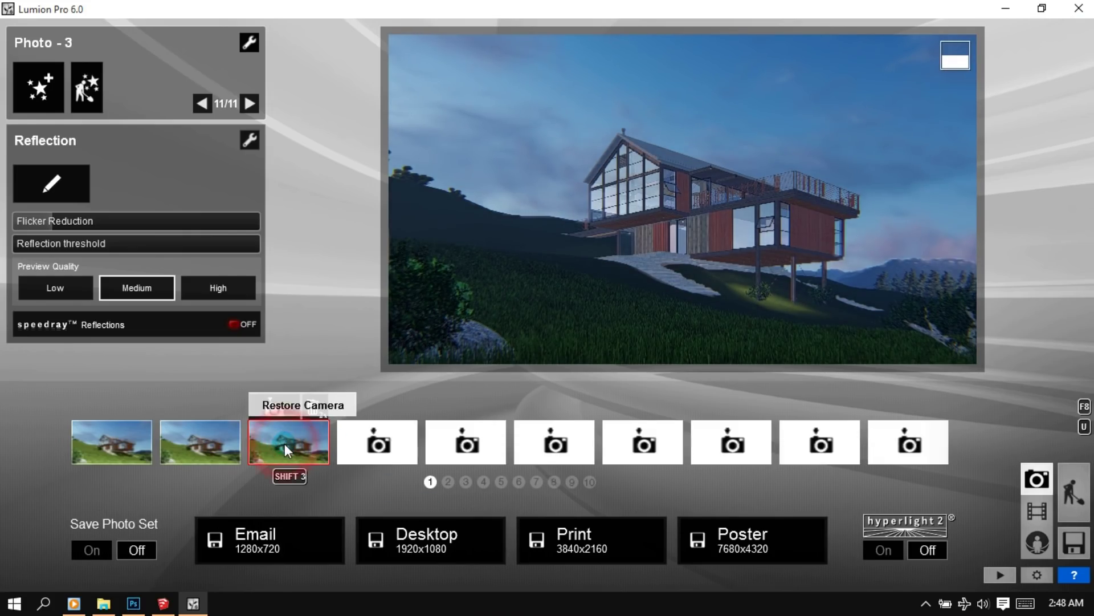
Step: Turn on speedray reflections and Hyperlight 2 with intensity raised to 200
{"action": "left_click", "coordinate": [231, 323]}
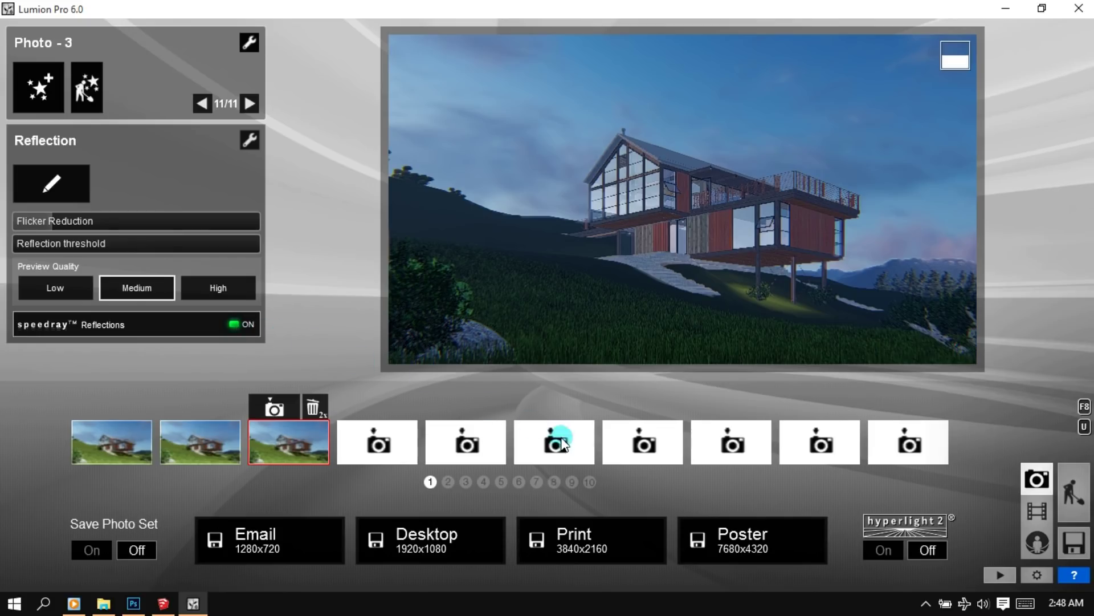
{"action": "left_click", "coordinate": [884, 549]}
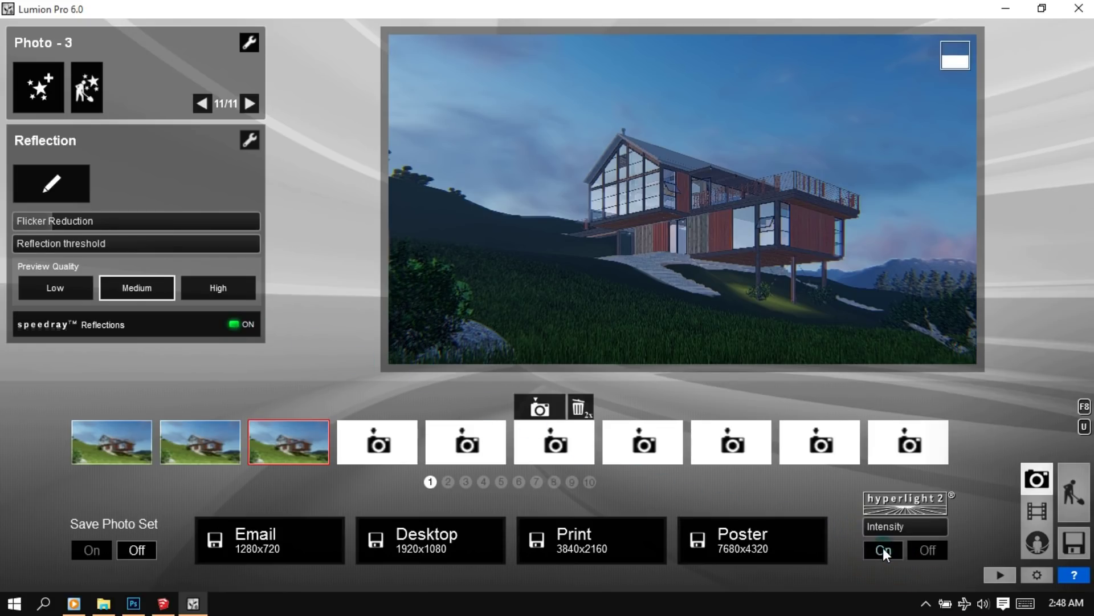
{"action": "left_click_drag", "start_coordinate": [887, 529], "coordinate": [966, 524]}
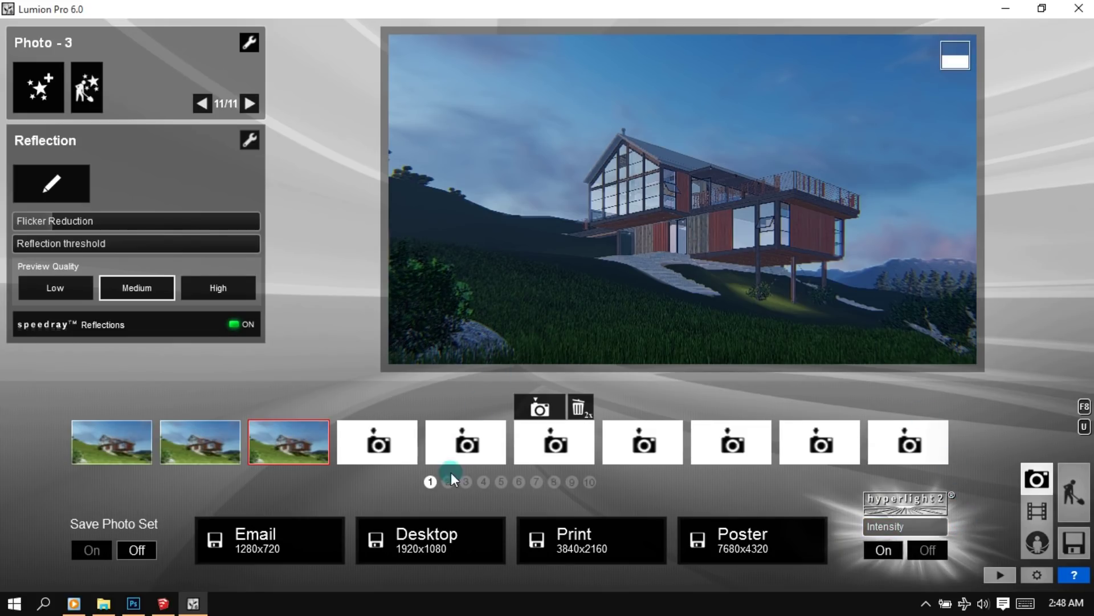
Step: Save the 1920x1080 render as 2.jpg in the RENDER folder and open it in the viewer
{"action": "left_click", "coordinate": [435, 536]}
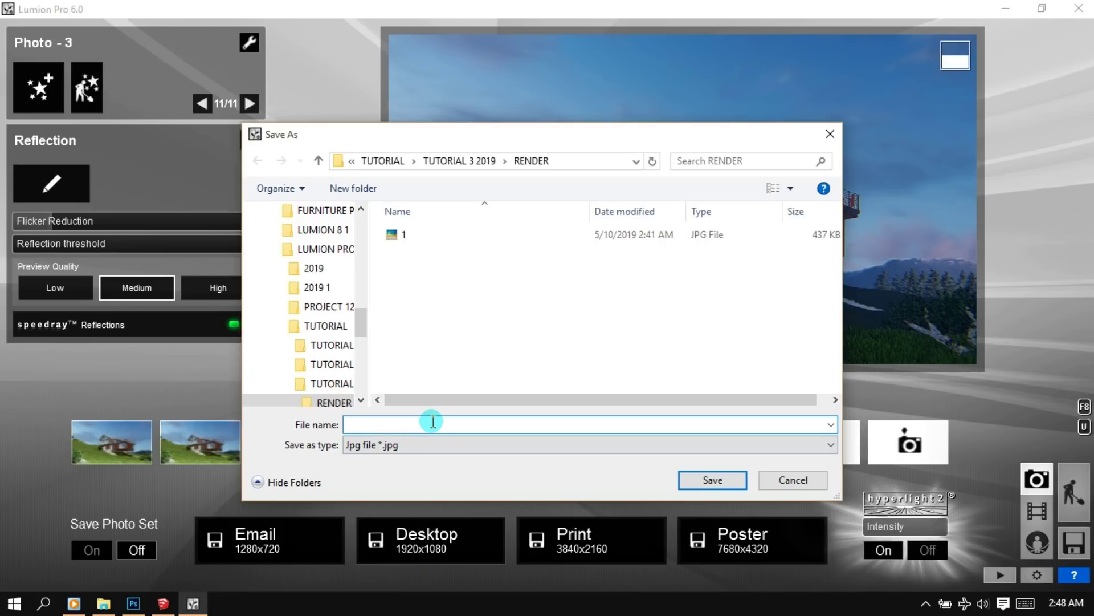
{"action": "left_click", "coordinate": [705, 479]}
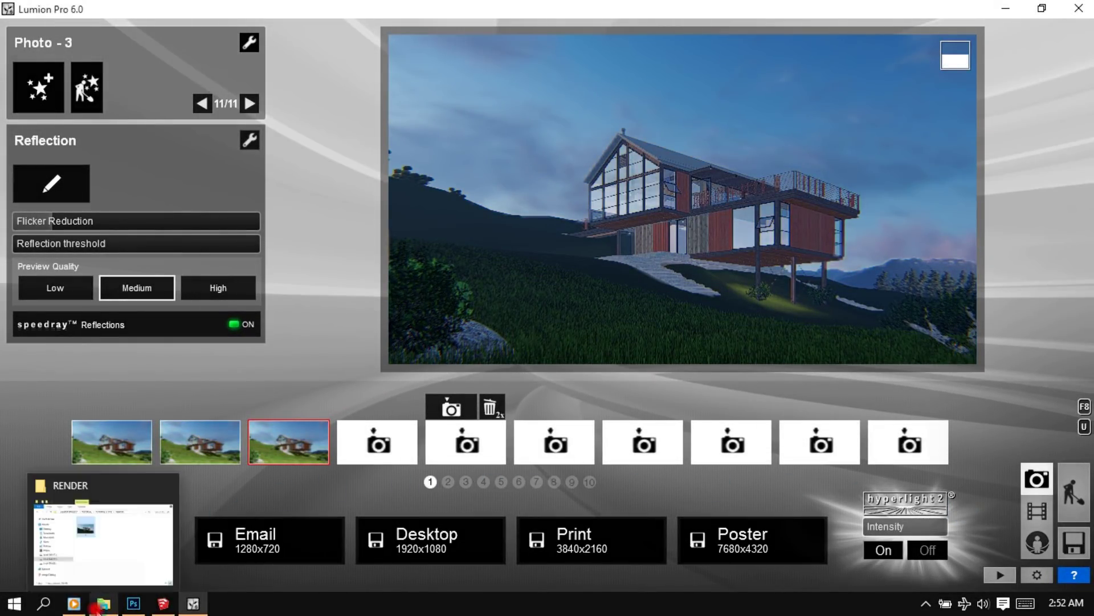
{"action": "left_click", "coordinate": [104, 603]}
{"action": "double_click", "coordinate": [541, 251]}
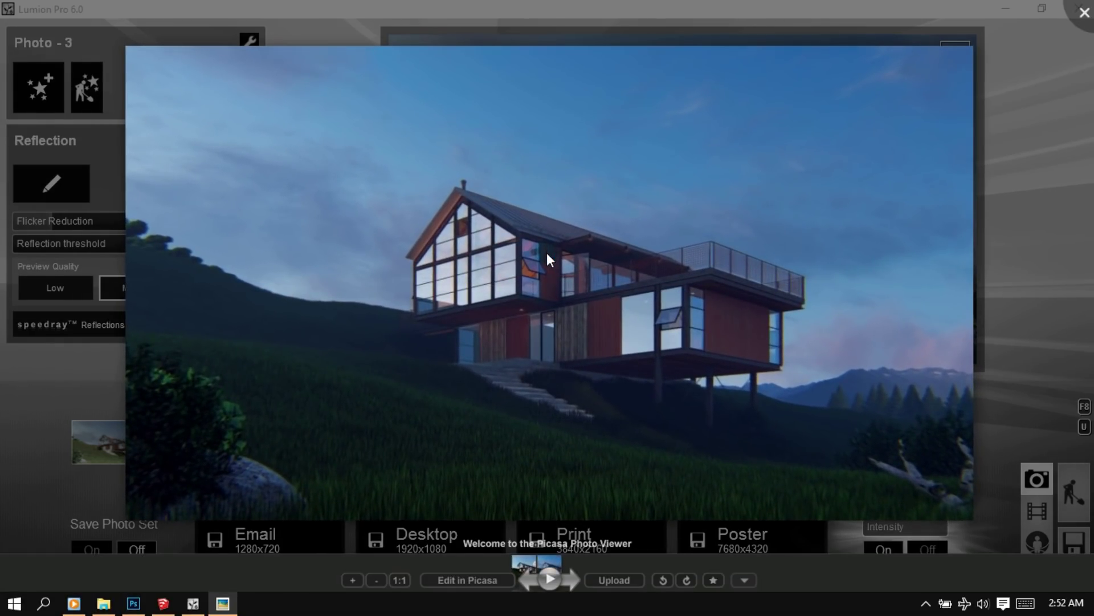
Step: Flip back and forth between daytime render 1.jpg and dusk render 2.jpg
{"action": "key", "text": "Left"}
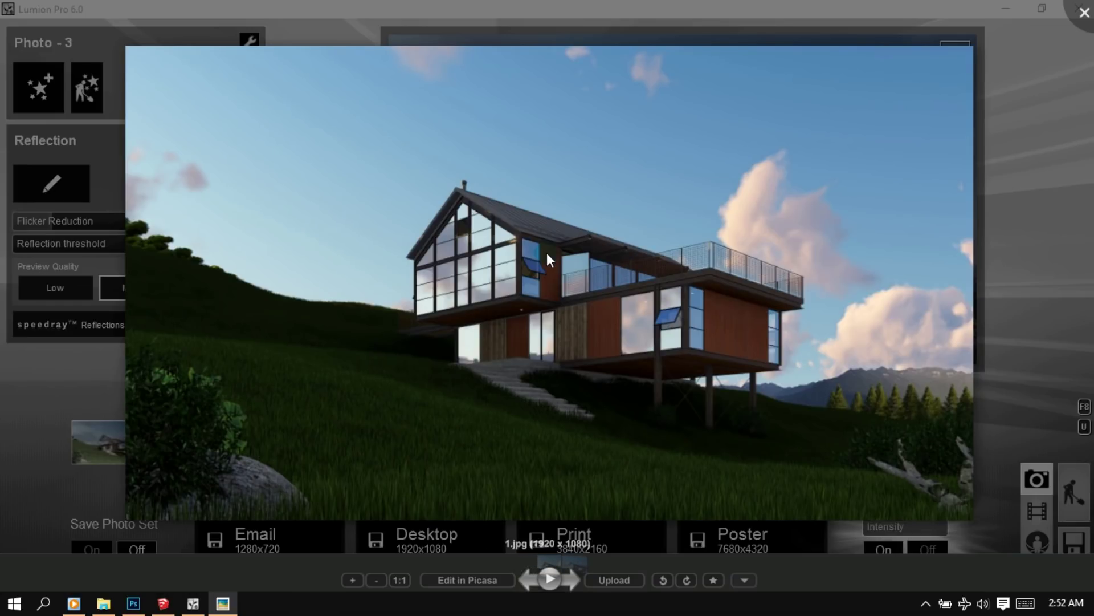
{"action": "key", "text": "Right"}
{"action": "key", "text": "Left"}
{"action": "key", "text": "Right"}
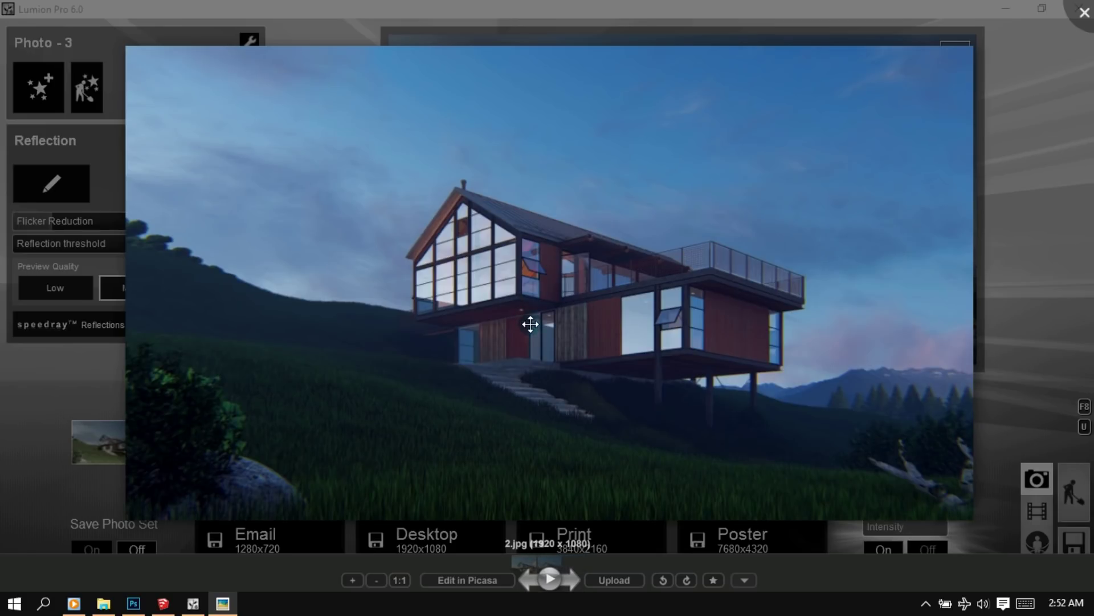
Step: Zoom into 2.jpg, pan across the cabin details, then zoom back out to the full image
{"action": "scroll", "coordinate": [530, 324], "scroll_direction": "up", "scroll_amount": 1}
{"action": "scroll", "coordinate": [530, 323], "scroll_direction": "up", "scroll_amount": 2}
{"action": "scroll", "coordinate": [530, 324], "scroll_direction": "up", "scroll_amount": 2}
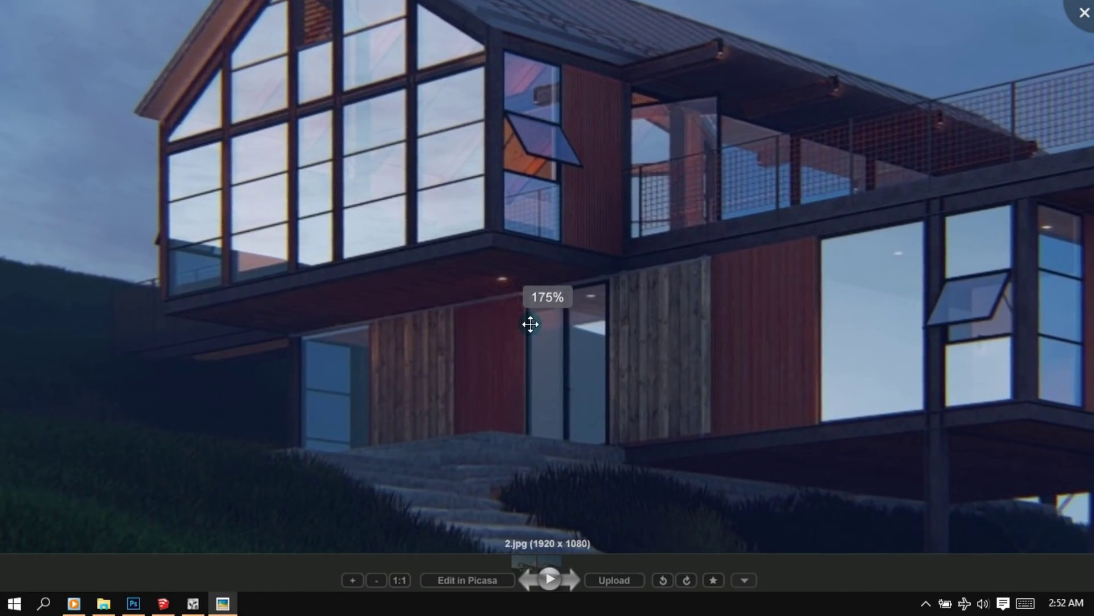
{"action": "mouse_move", "coordinate": [350, 199]}
{"action": "left_mouse_down"}
{"action": "mouse_move", "coordinate": [466, 397]}
{"action": "mouse_move", "coordinate": [44, 313]}
{"action": "left_mouse_up"}
{"action": "mouse_move", "coordinate": [616, 430]}
{"action": "left_mouse_down"}
{"action": "mouse_move", "coordinate": [445, 283]}
{"action": "mouse_move", "coordinate": [384, 110]}
{"action": "mouse_move", "coordinate": [141, 117]}
{"action": "mouse_move", "coordinate": [139, 403]}
{"action": "mouse_move", "coordinate": [817, 458]}
{"action": "left_mouse_up"}
{"action": "scroll", "coordinate": [638, 383], "scroll_direction": "down", "scroll_amount": 2}
{"action": "scroll", "coordinate": [614, 352], "scroll_direction": "down", "scroll_amount": 2}
{"action": "scroll", "coordinate": [593, 332], "scroll_direction": "down", "scroll_amount": 1}
{"action": "scroll", "coordinate": [568, 319], "scroll_direction": "down", "scroll_amount": 2}
{"action": "scroll", "coordinate": [567, 319], "scroll_direction": "down", "scroll_amount": 1}
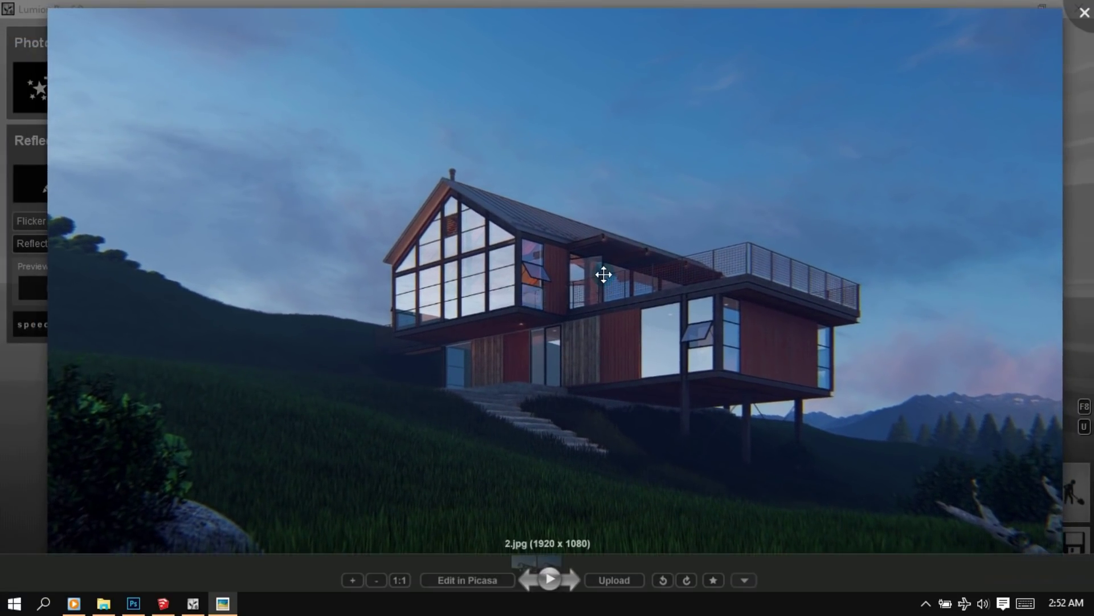
{"action": "scroll", "coordinate": [603, 273], "scroll_direction": "down", "scroll_amount": 1}
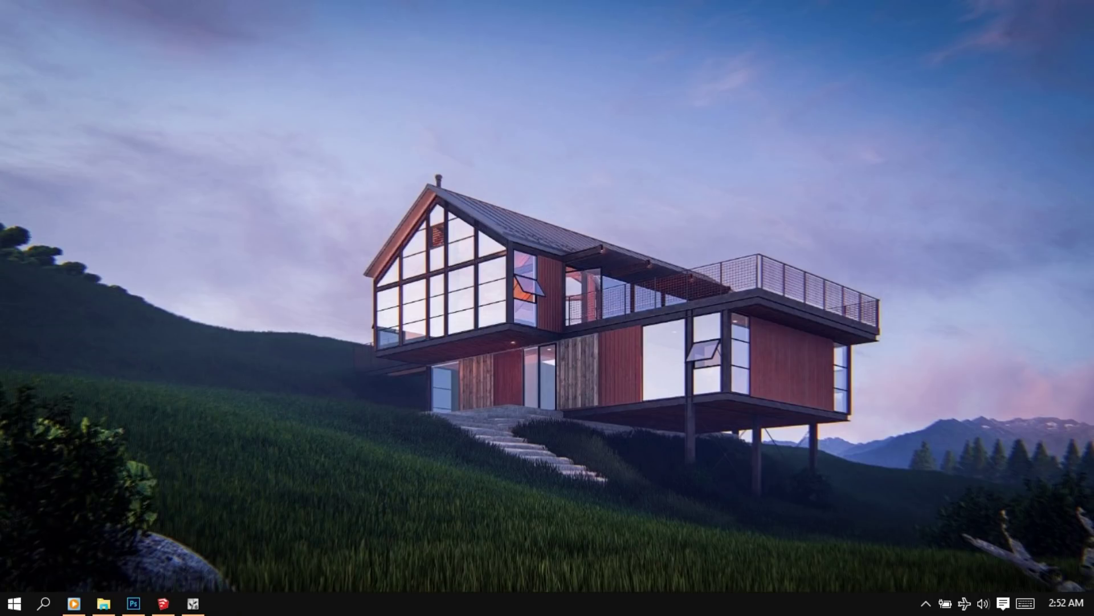
{"action": "mouse_move", "coordinate": [104, 604]}
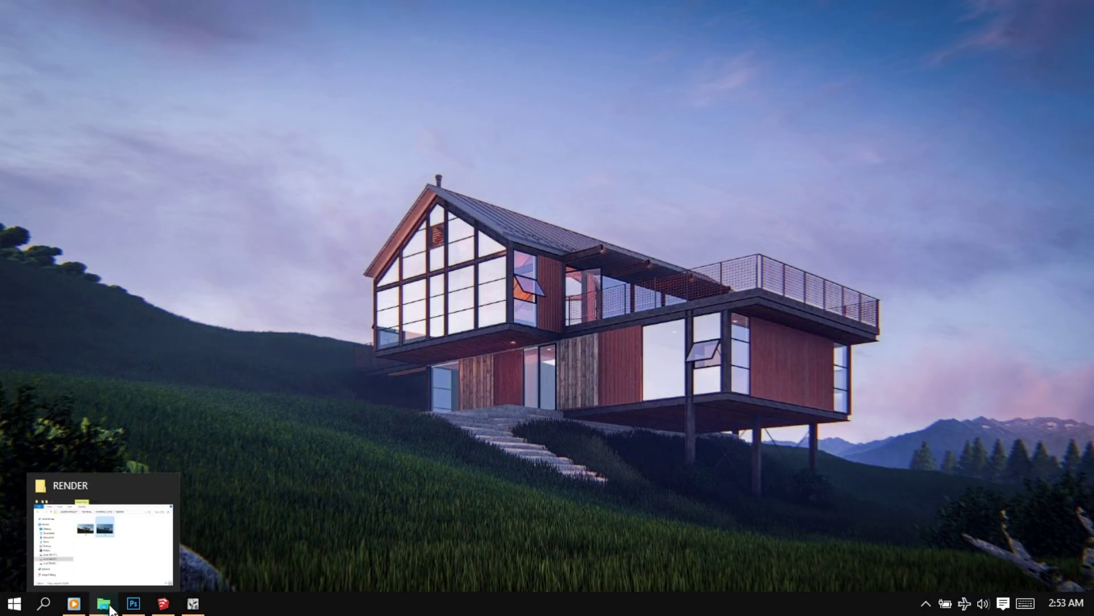
Step: Drag 2.jpg from the RENDER folder into Photoshop, duplicate it as Layer 1, and launch Camera Raw
{"action": "left_click", "coordinate": [111, 608]}
{"action": "mouse_move", "coordinate": [535, 228]}
{"action": "left_mouse_down"}
{"action": "mouse_move", "coordinate": [142, 597]}
{"action": "mouse_move", "coordinate": [328, 251]}
{"action": "left_mouse_up"}
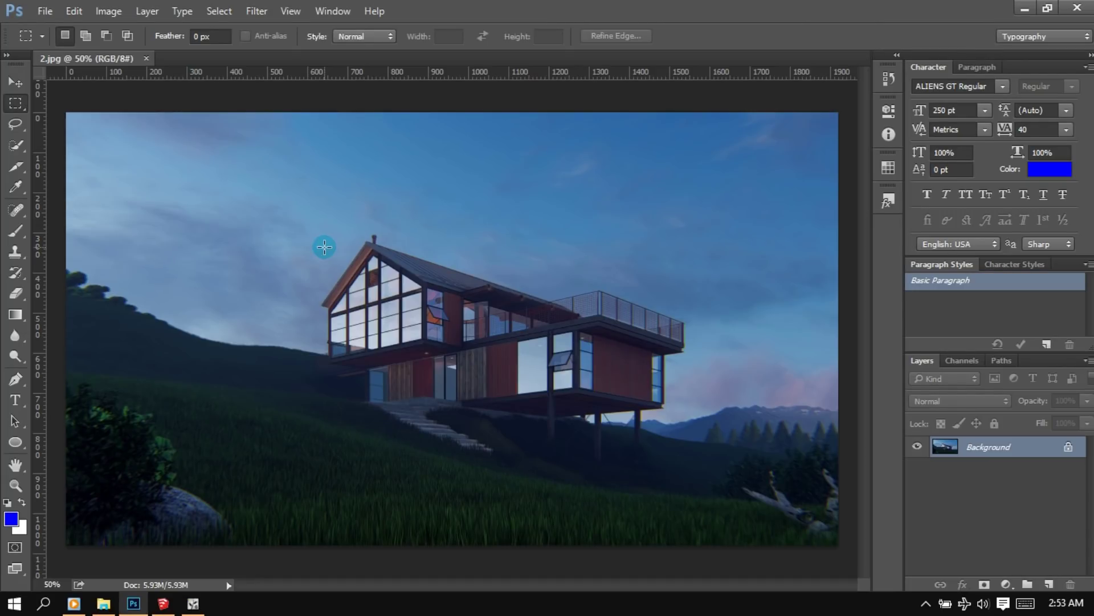
{"action": "key", "text": "ctrl+j"}
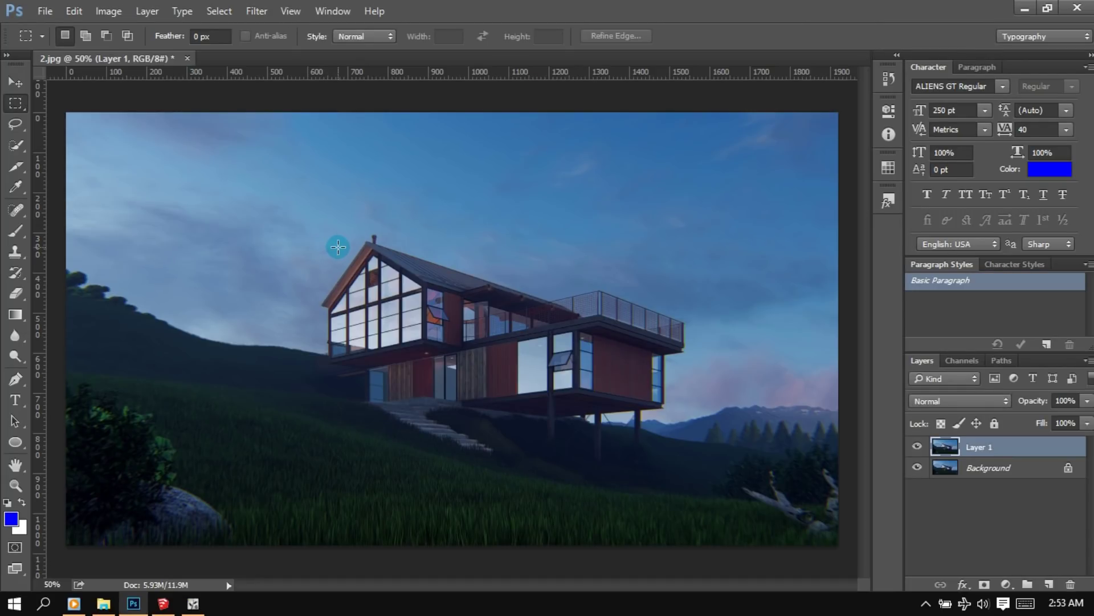
{"action": "left_click", "coordinate": [256, 11]}
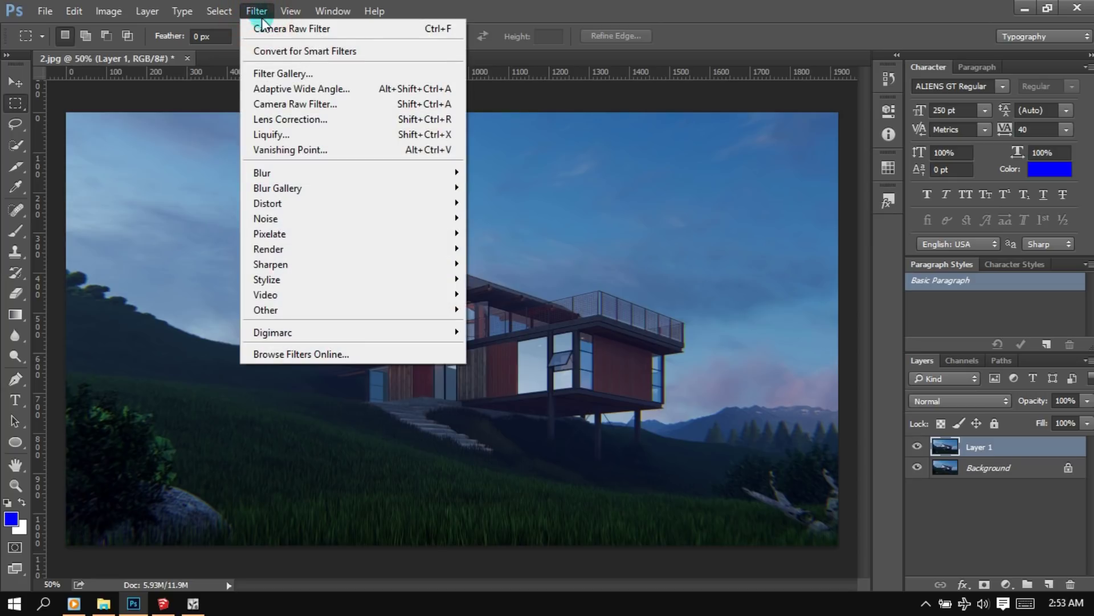
{"action": "left_click", "coordinate": [287, 103]}
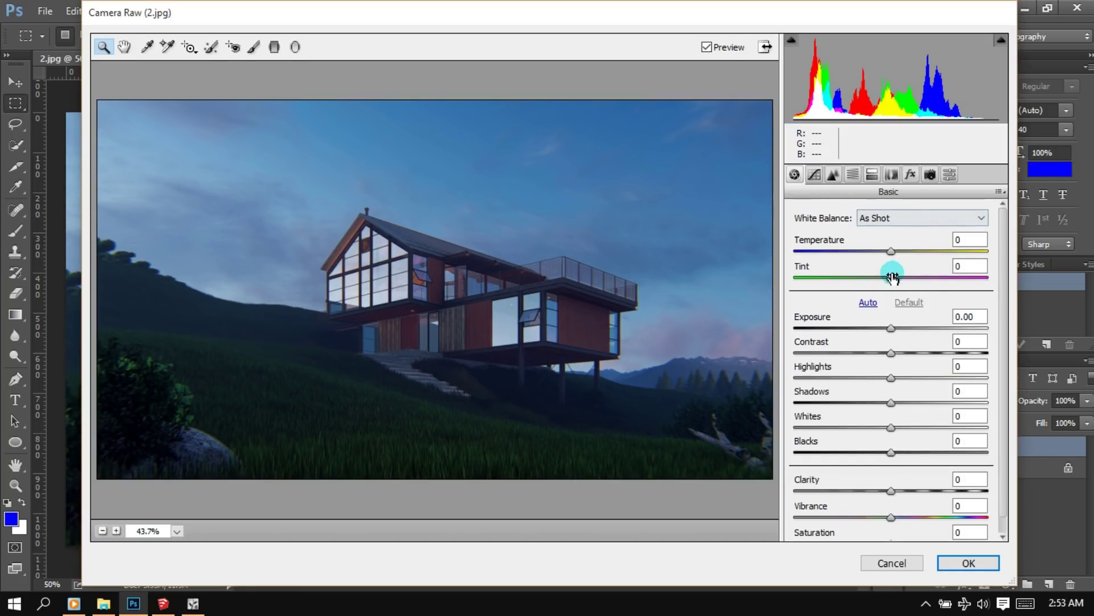
Step: Set Camera Raw Tint to +5 and Exposure to +0.90
{"action": "left_click", "coordinate": [969, 266]}
{"action": "type", "text": "5"}
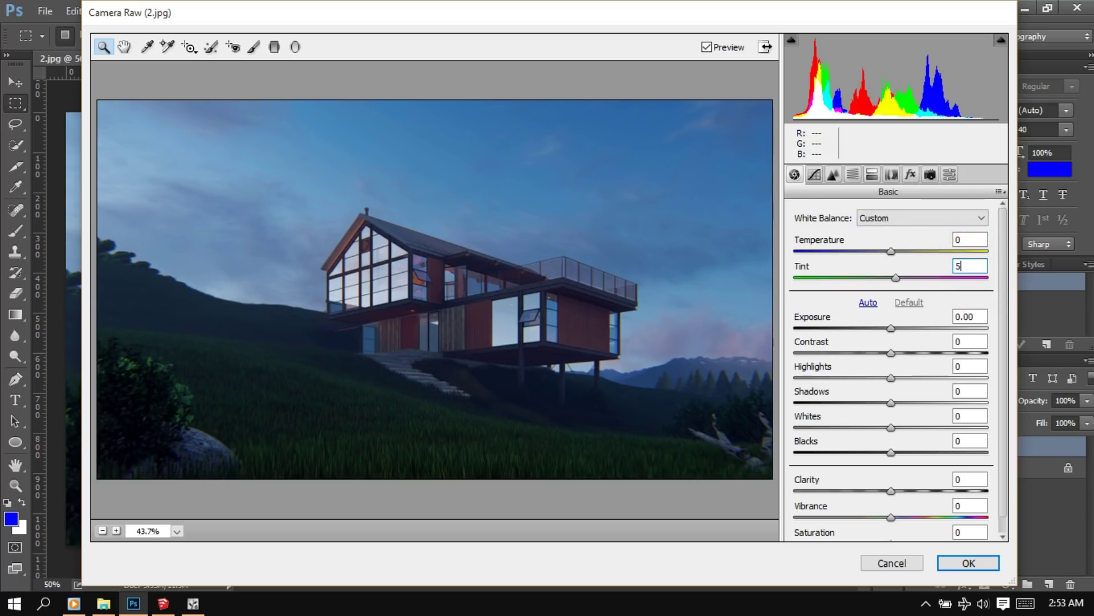
{"action": "left_click", "coordinate": [892, 328]}
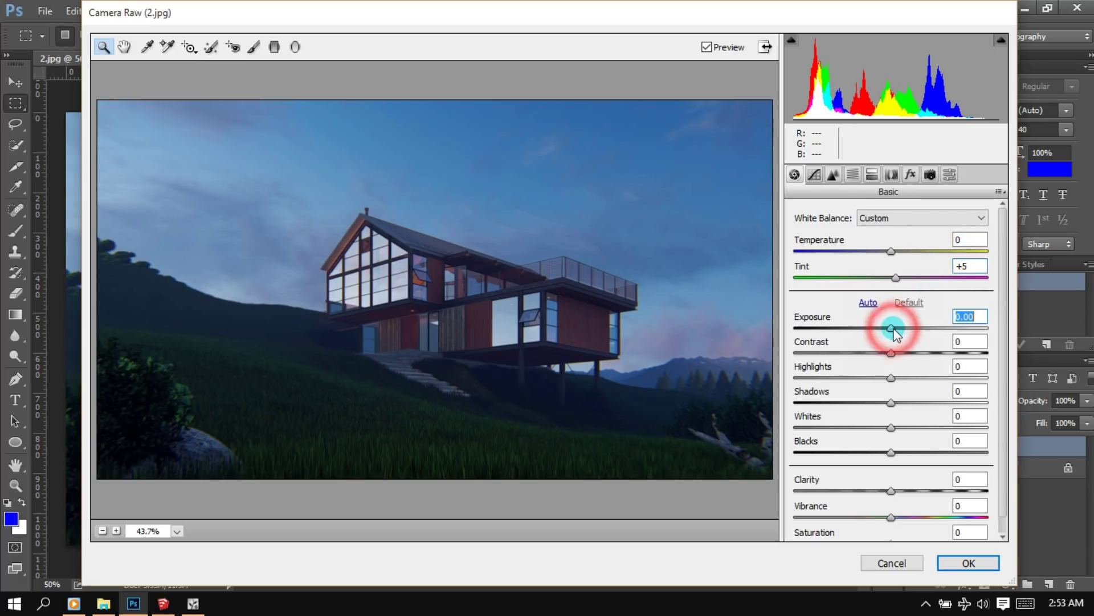
{"action": "left_click", "coordinate": [976, 317]}
{"action": "left_click_drag", "start_coordinate": [975, 316], "coordinate": [971, 316]}
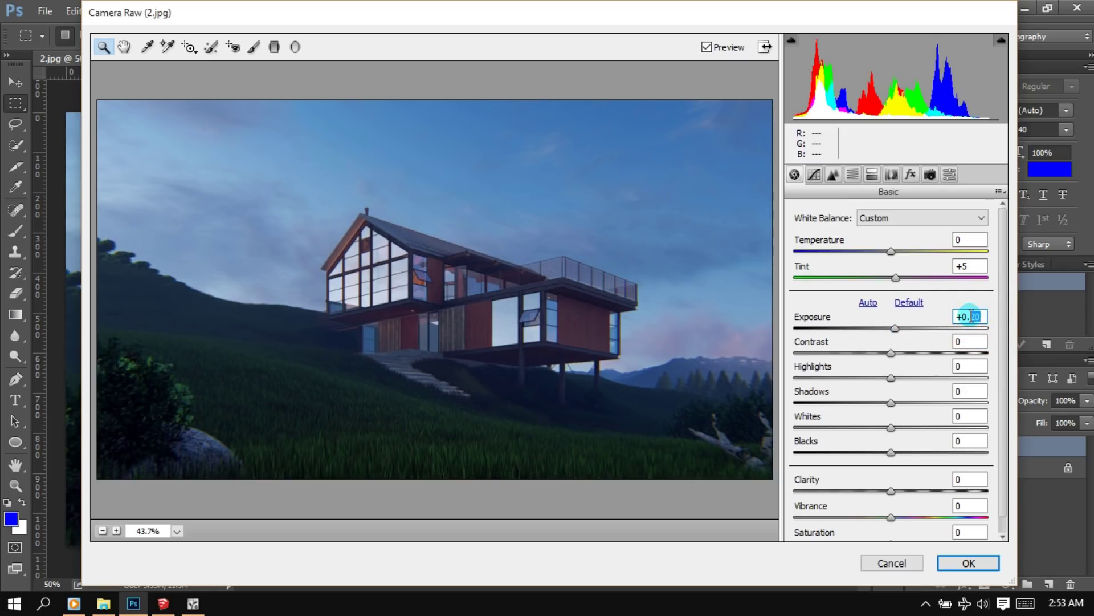
{"action": "type", "text": "90"}
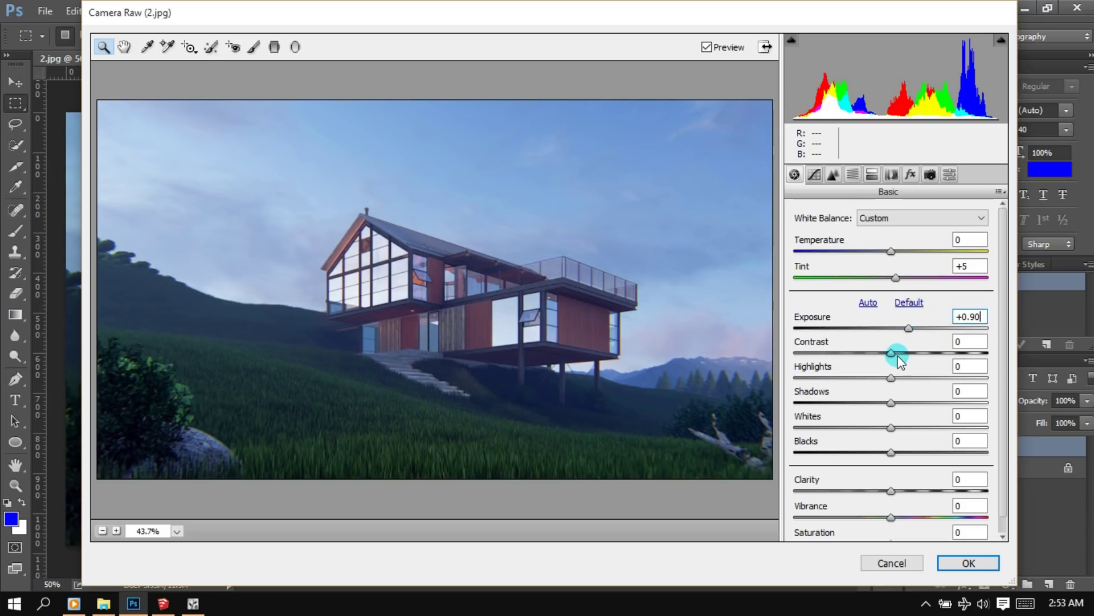
Step: Set Contrast to +10, Clarity to +33 and Vibrance to +7
{"action": "left_click_drag", "start_coordinate": [891, 353], "coordinate": [901, 353]}
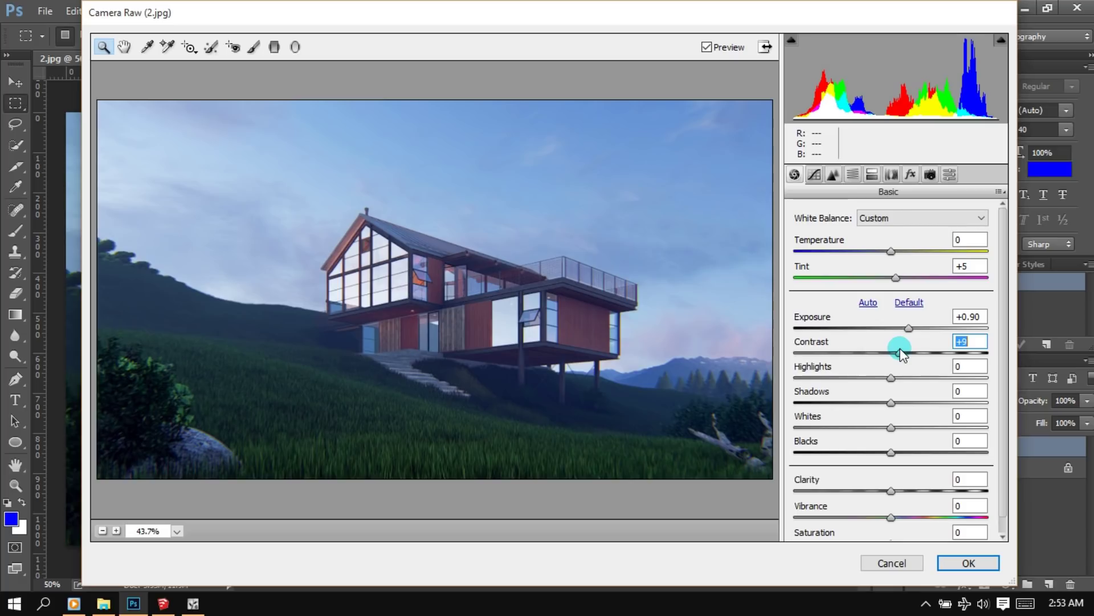
{"action": "type", "text": "0"}
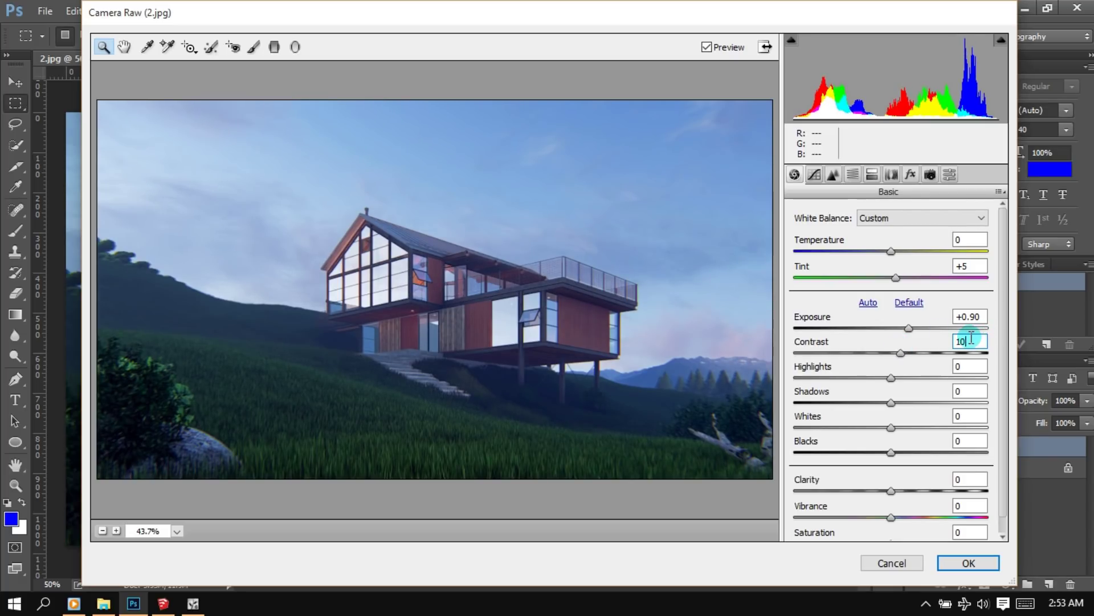
{"action": "left_click", "coordinate": [967, 480]}
{"action": "type", "text": "33"}
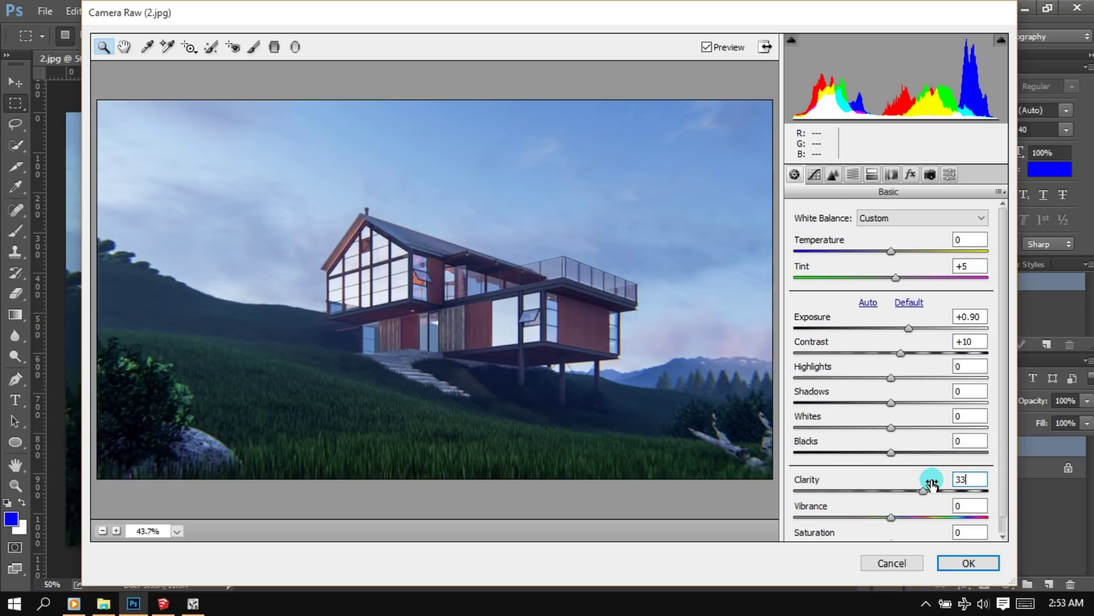
{"action": "left_click", "coordinate": [969, 505]}
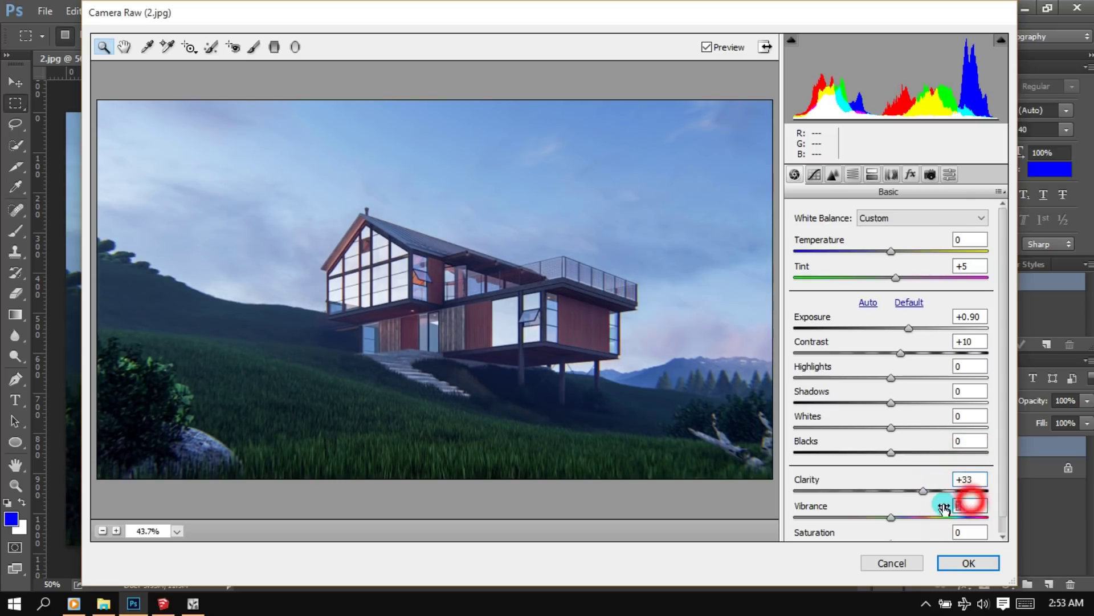
{"action": "type", "text": "7"}
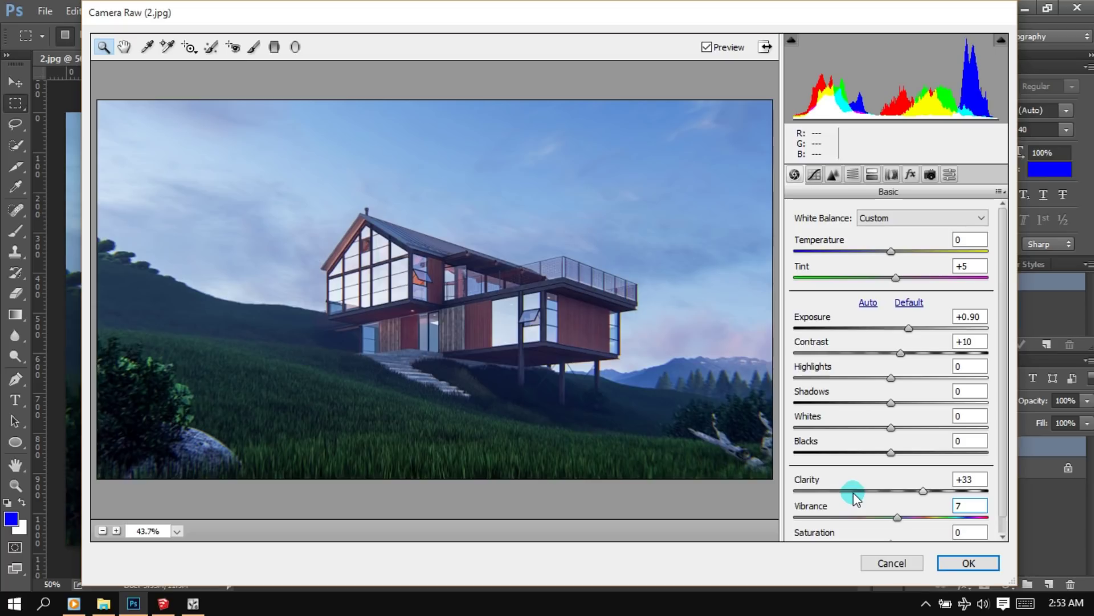
{"action": "left_click", "coordinate": [834, 175]}
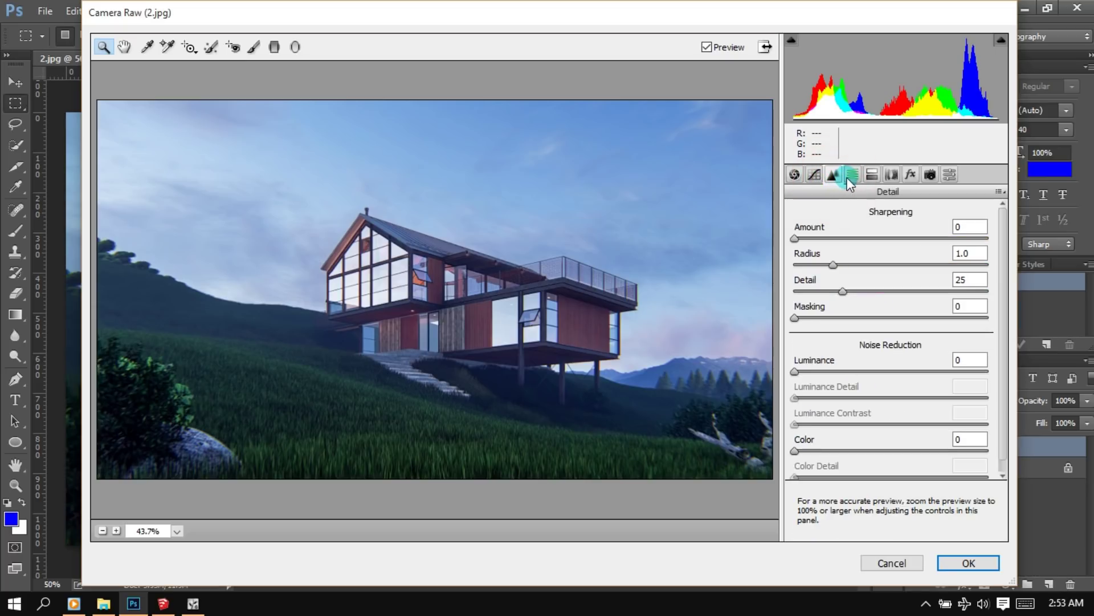
Step: In Camera Raw HSL/Grayscale, set the Hue of Greens to -39 and Aquas to -41
{"action": "left_click", "coordinate": [853, 175]}
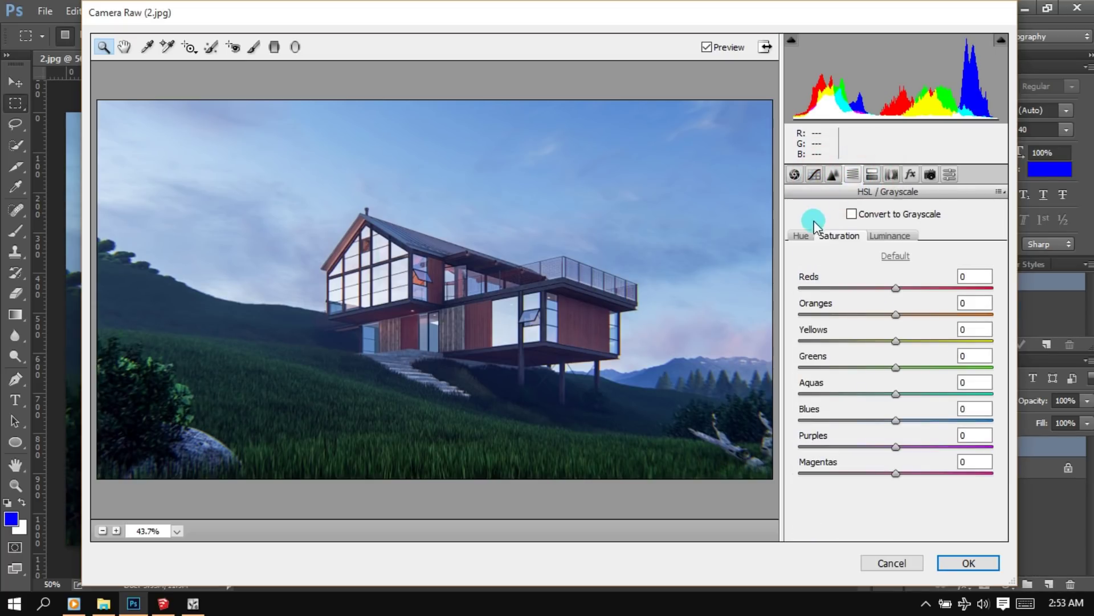
{"action": "left_click", "coordinate": [802, 237]}
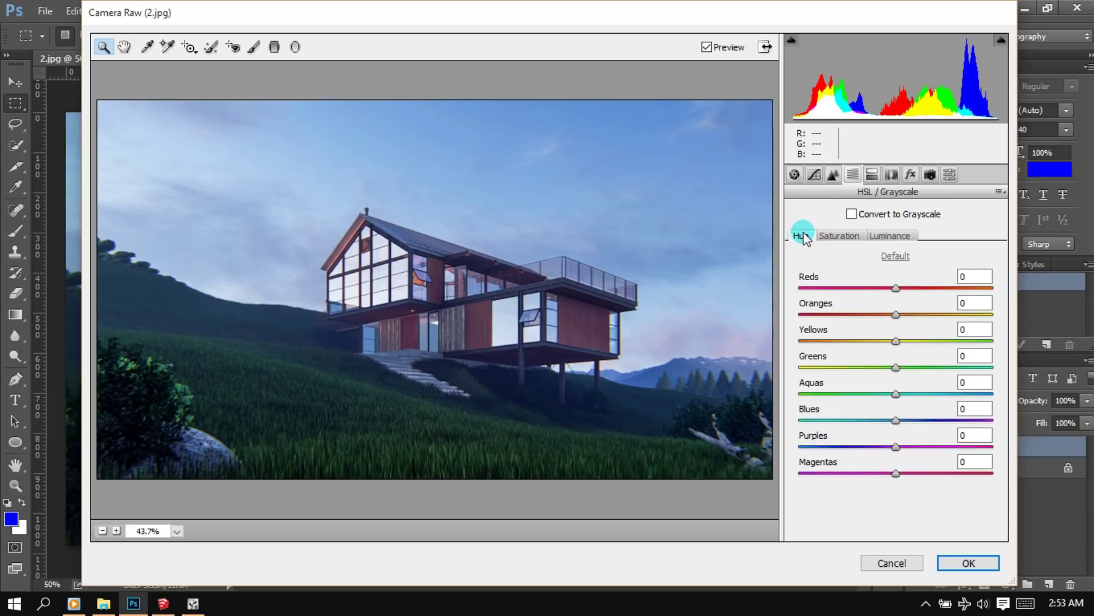
{"action": "left_click", "coordinate": [967, 356]}
{"action": "type", "text": "-39"}
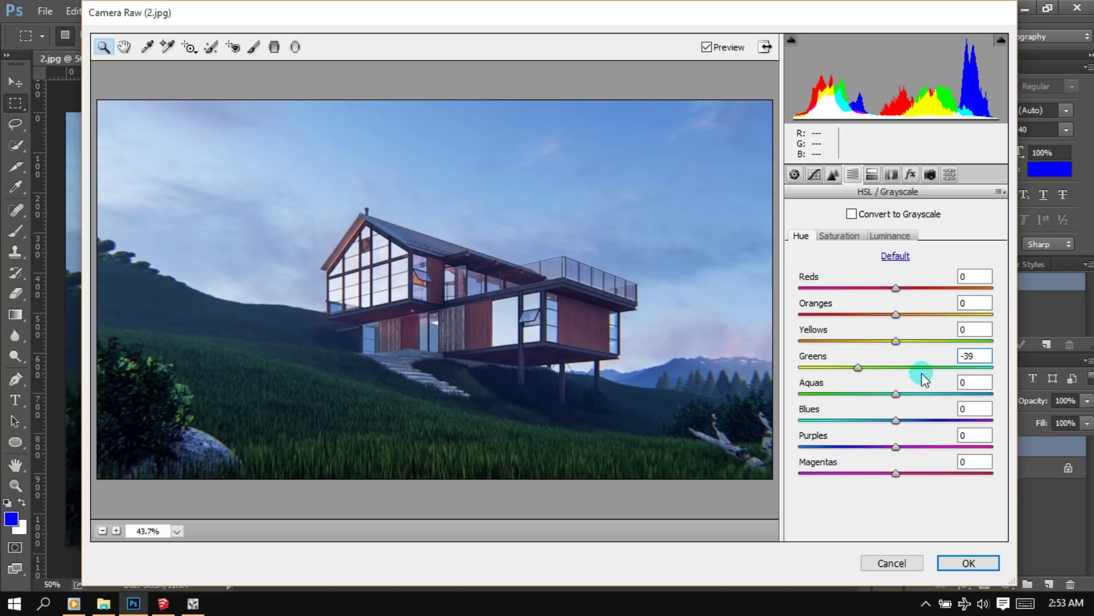
{"action": "left_click", "coordinate": [974, 382]}
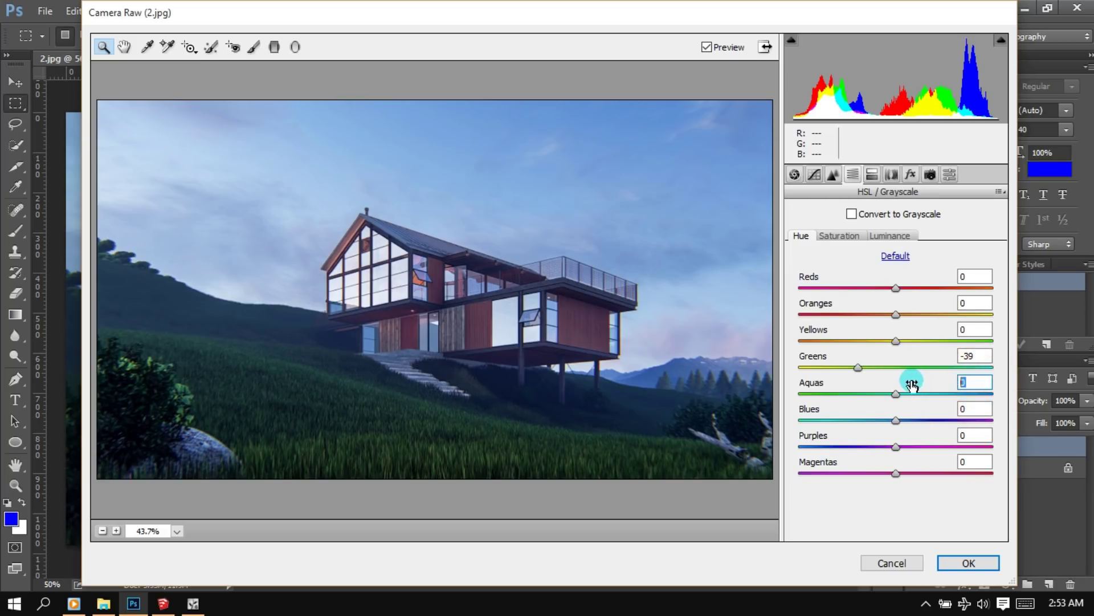
{"action": "type", "text": "-41"}
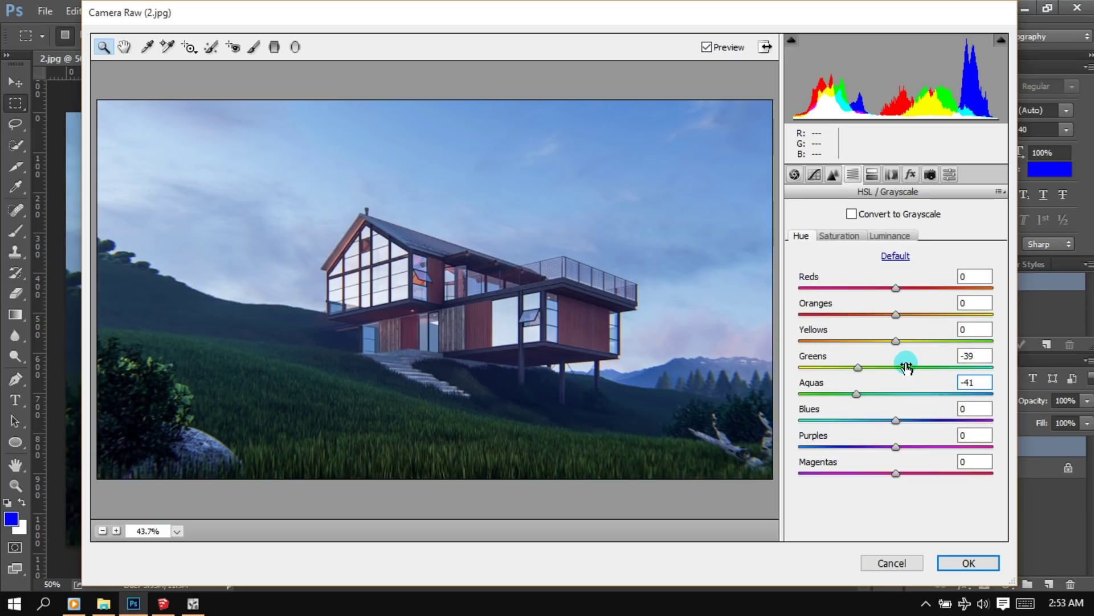
{"action": "left_click", "coordinate": [872, 174]}
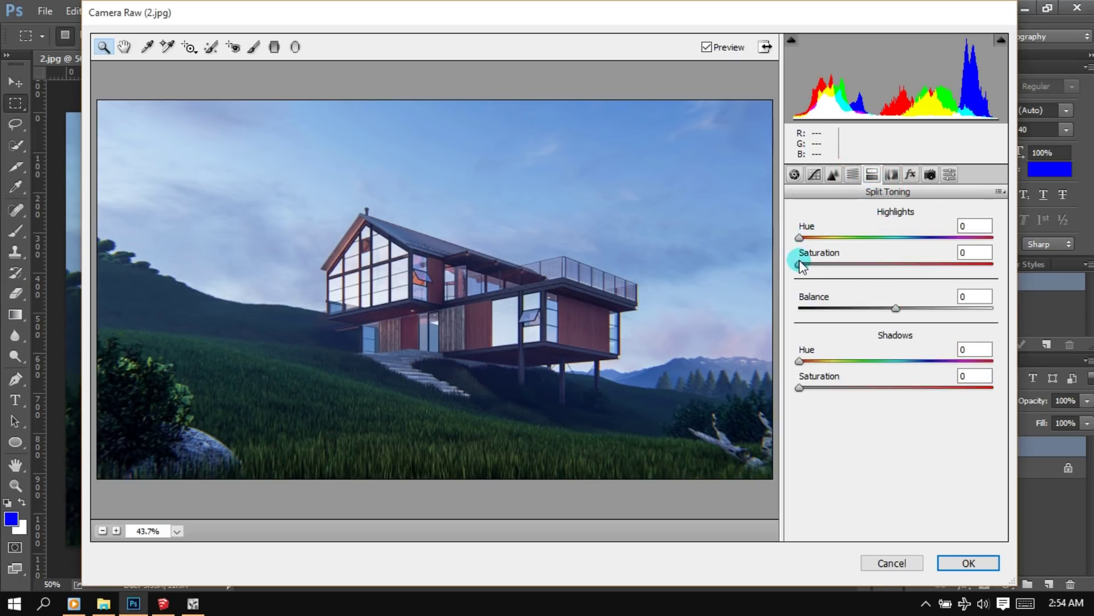
Step: Set Split Toning Highlights Saturation to 10, Shadows Hue to 360 and Shadows Saturation to 5
{"action": "left_click_drag", "start_coordinate": [799, 262], "coordinate": [819, 266]}
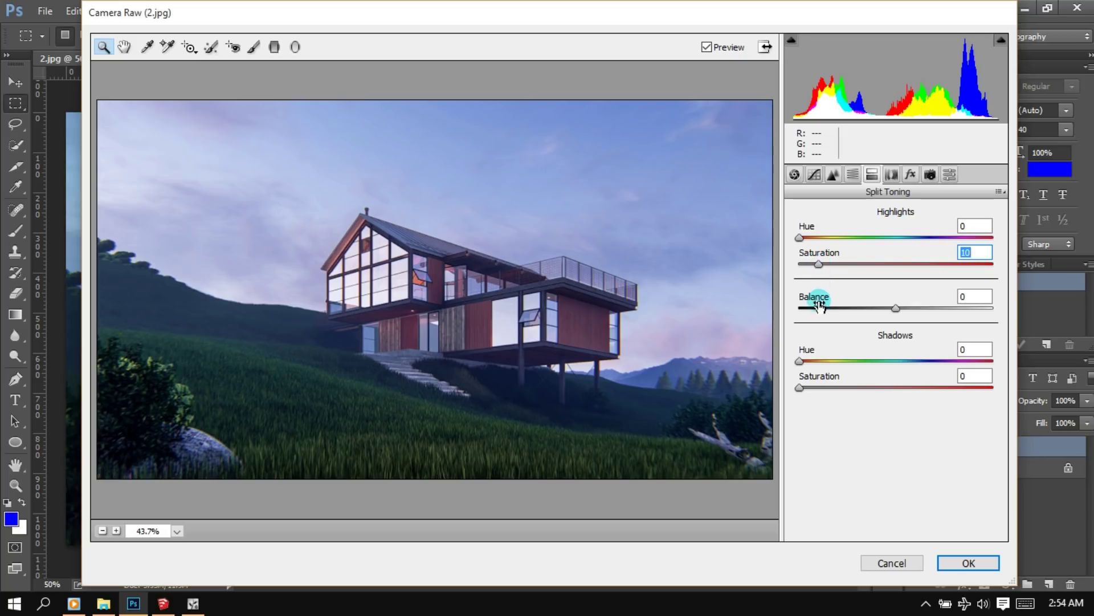
{"action": "left_click", "coordinate": [799, 361]}
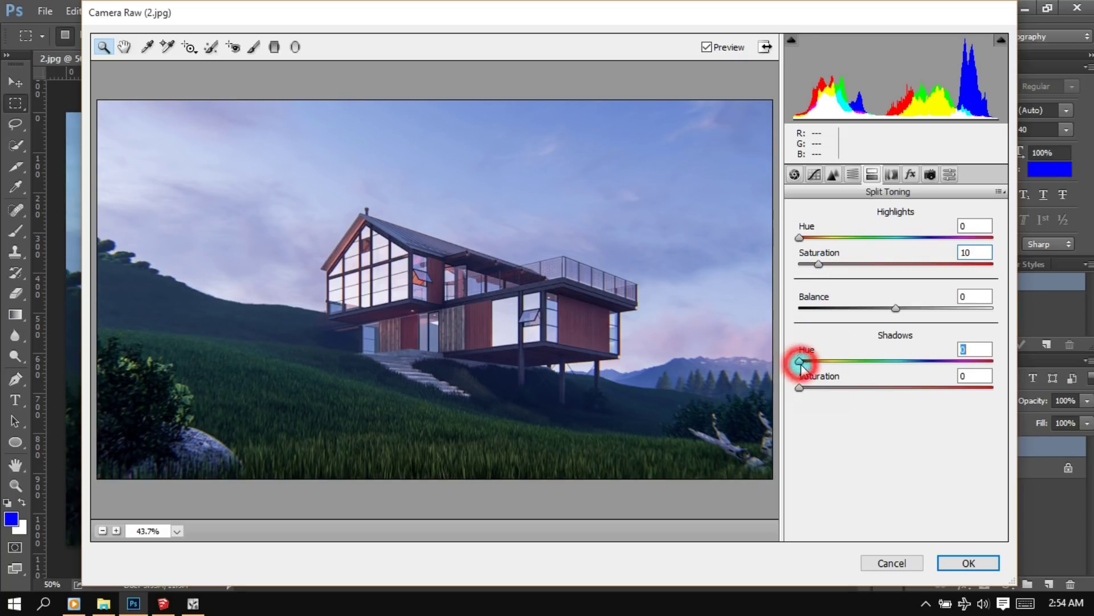
{"action": "left_click_drag", "start_coordinate": [799, 361], "coordinate": [1001, 361]}
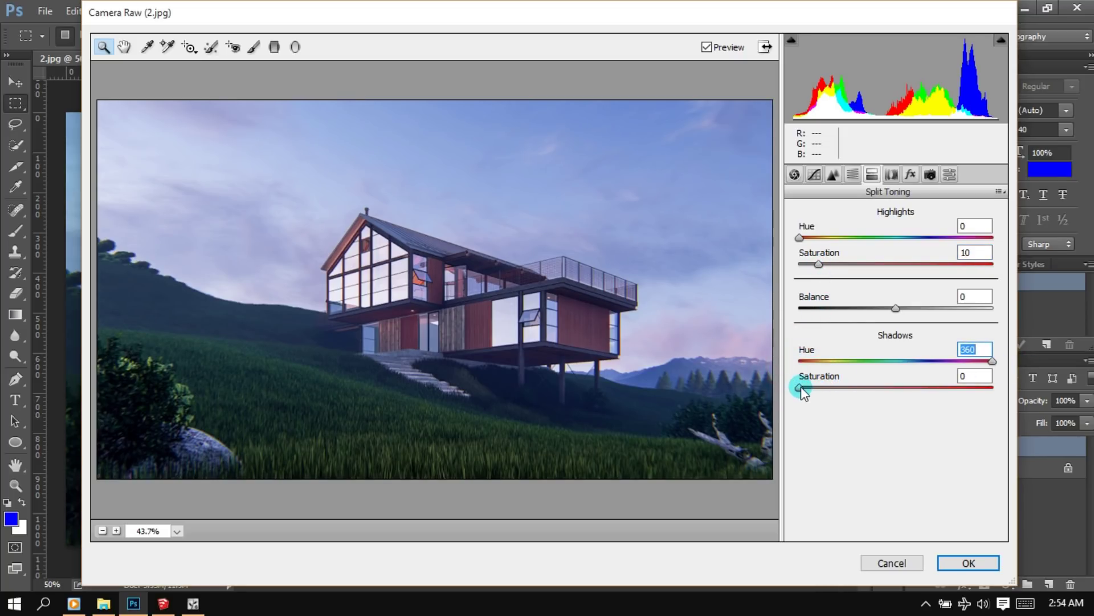
{"action": "left_click_drag", "start_coordinate": [800, 387], "coordinate": [809, 388]}
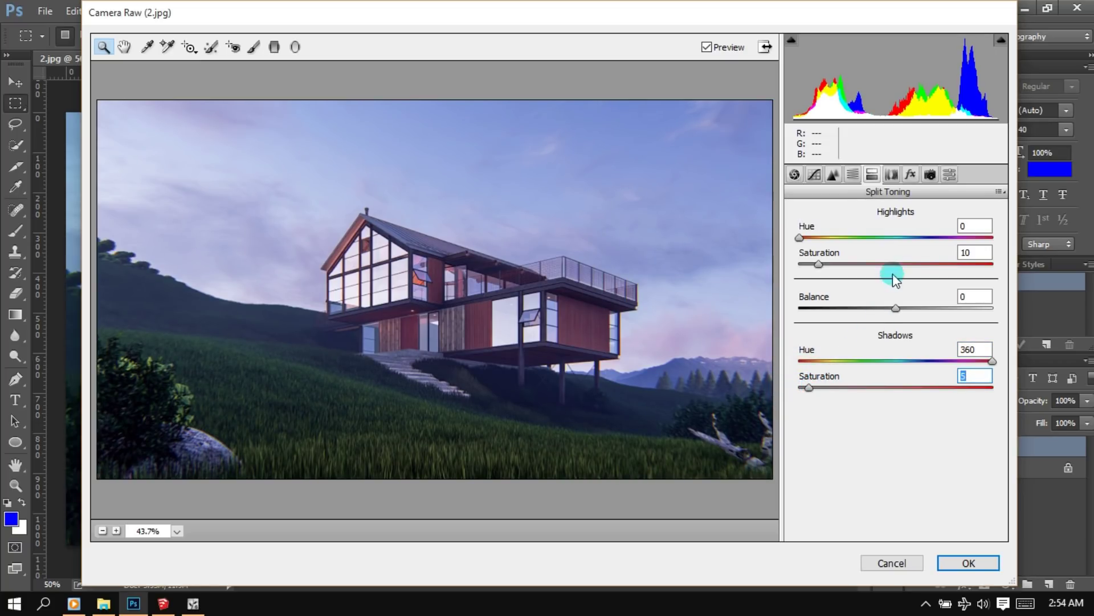
{"action": "left_click", "coordinate": [912, 176]}
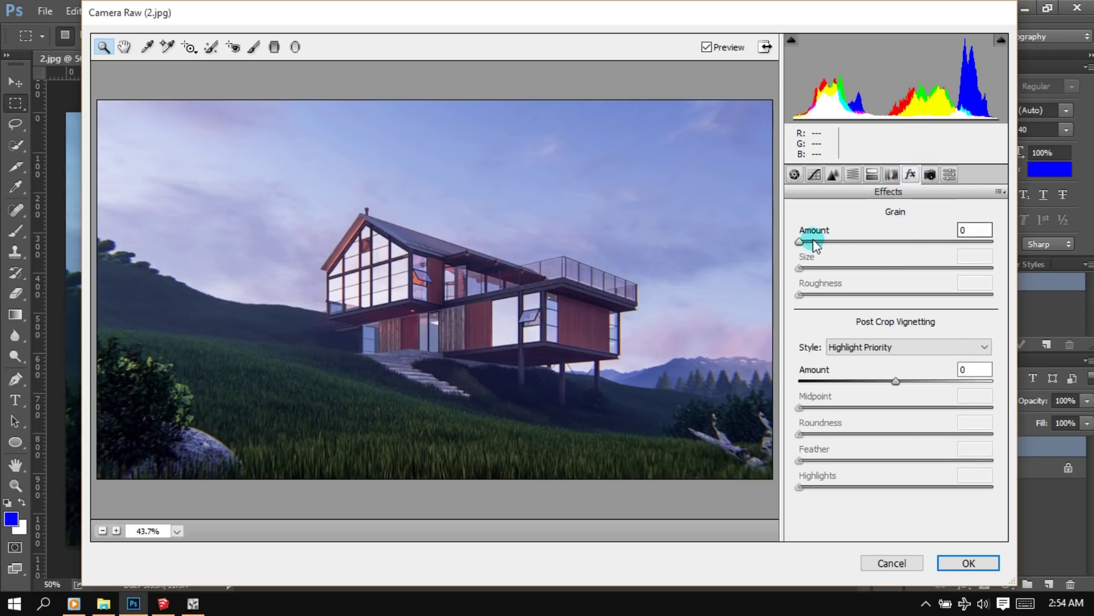
Step: Add Grain Amount 8 and a Post Crop Vignetting Amount of -26
{"action": "left_click_drag", "start_coordinate": [800, 241], "coordinate": [816, 241]}
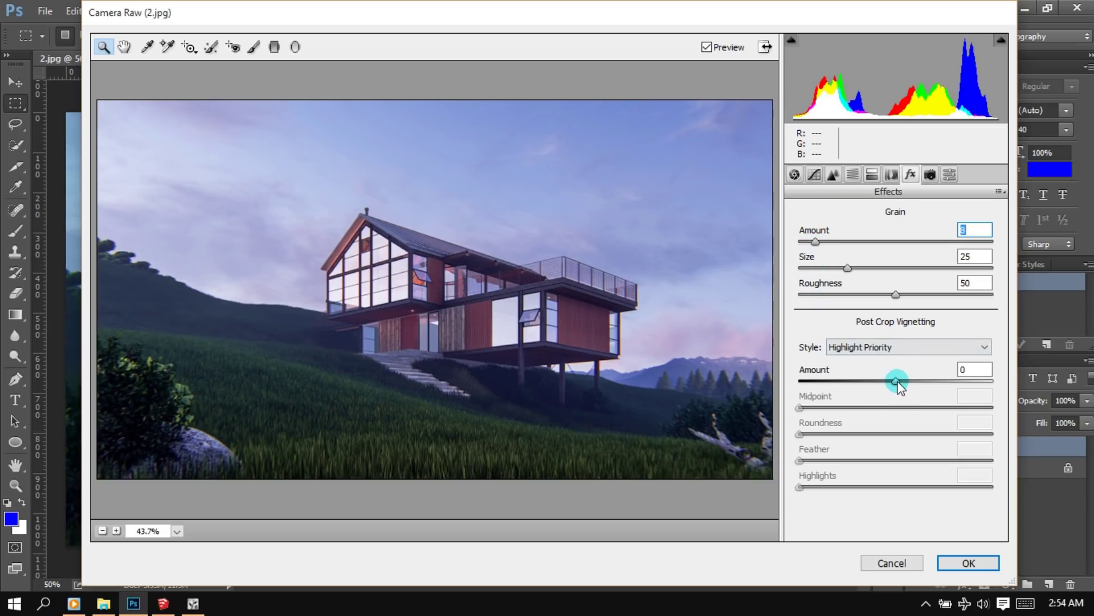
{"action": "left_click_drag", "start_coordinate": [897, 381], "coordinate": [883, 381]}
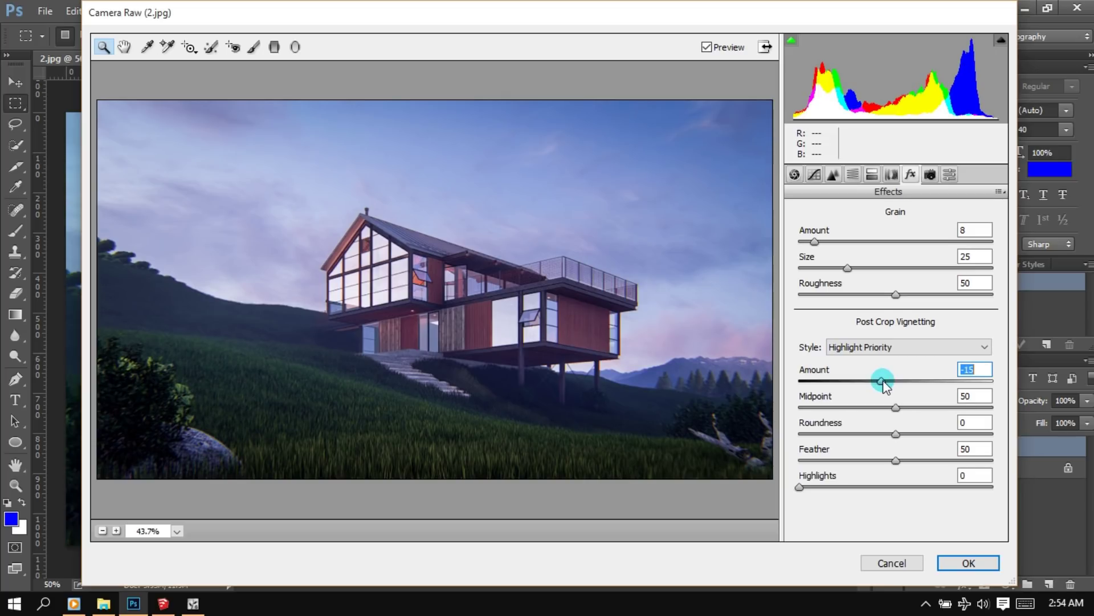
{"action": "left_click_drag", "start_coordinate": [883, 381], "coordinate": [872, 381]}
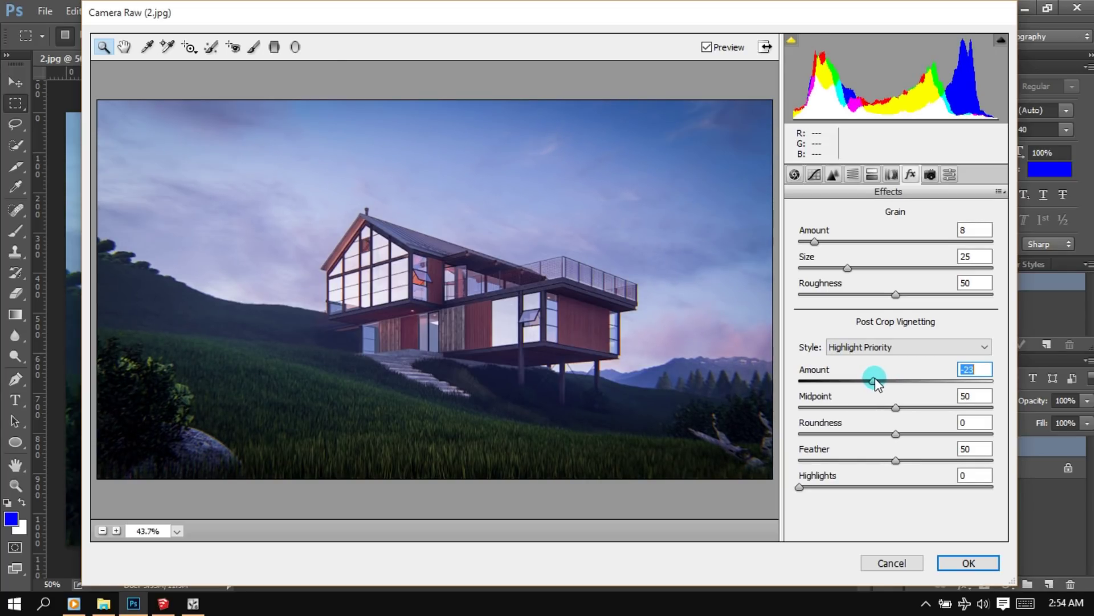
{"action": "type", "text": "-2"}
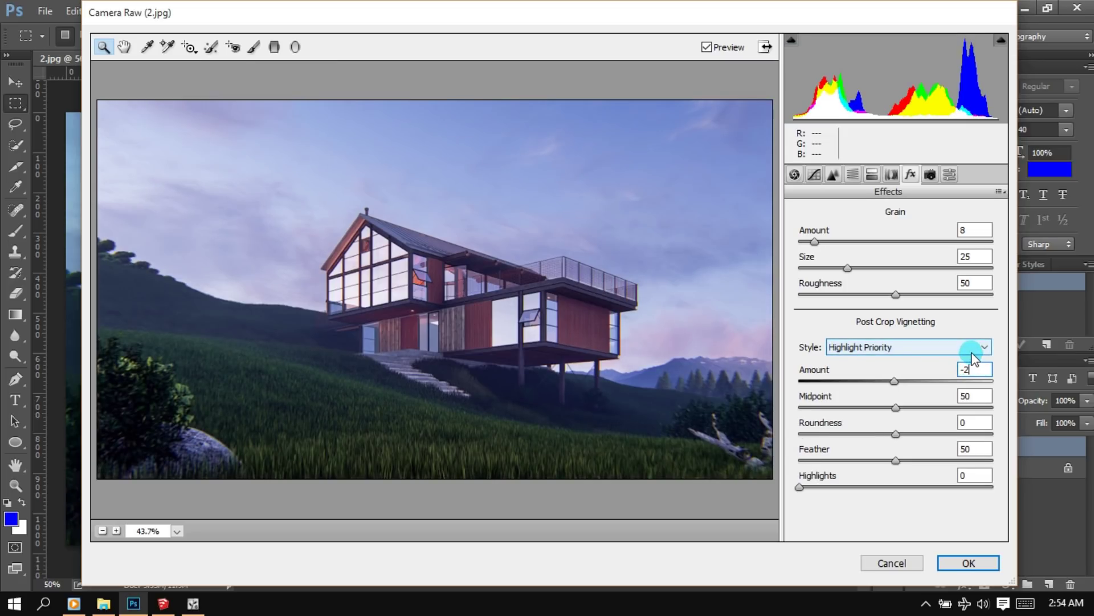
{"action": "type", "text": "6"}
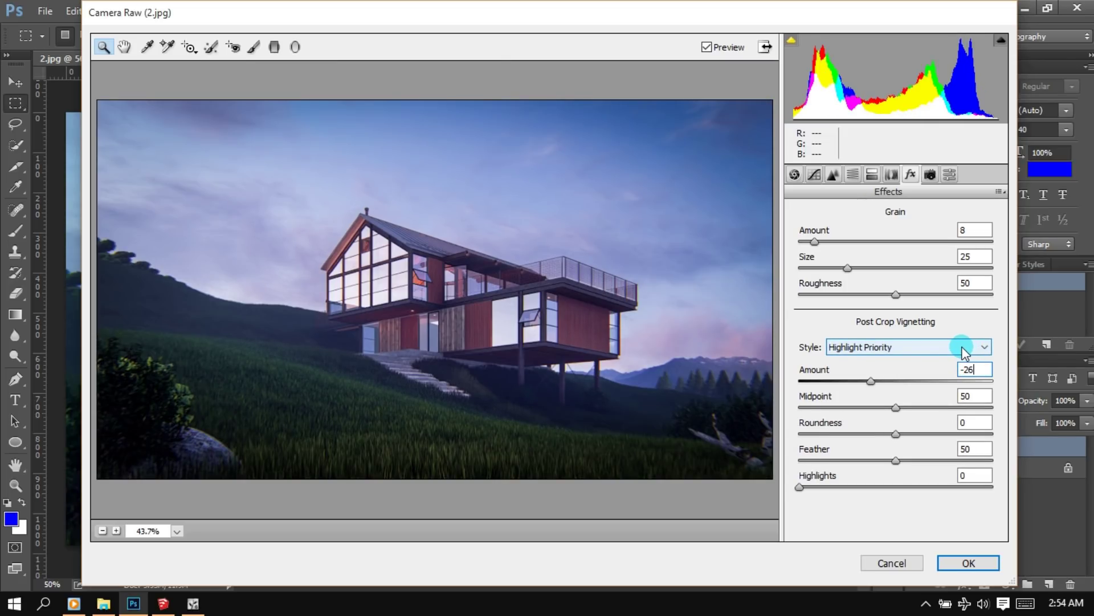
Step: Back in Basic, toggle Preview to compare against the original, then apply the grade
{"action": "left_click", "coordinate": [795, 175]}
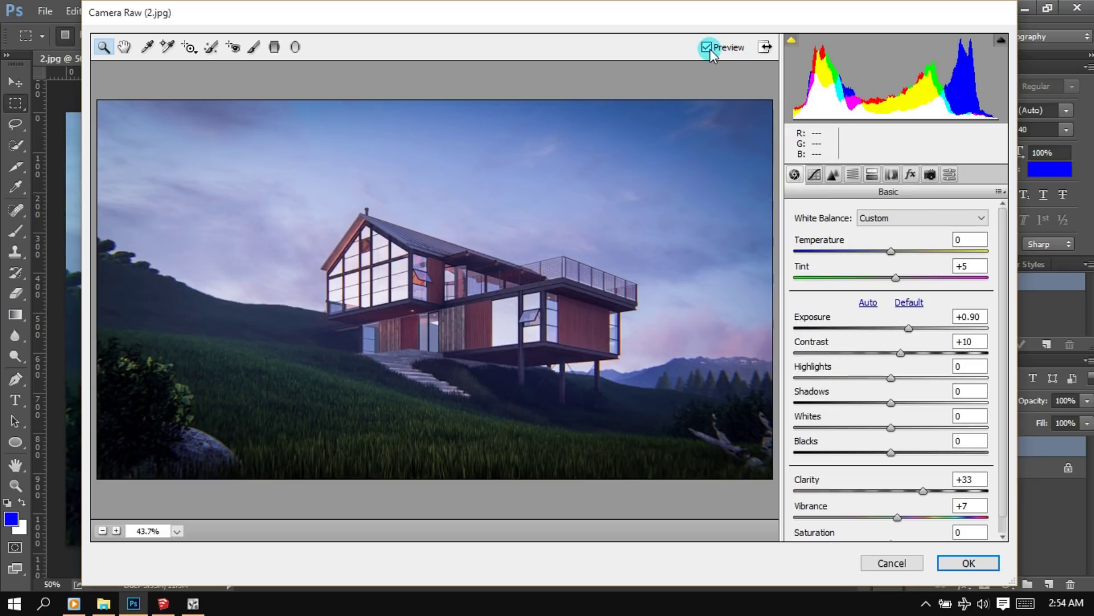
{"action": "left_click", "coordinate": [711, 49]}
{"action": "left_click", "coordinate": [710, 49]}
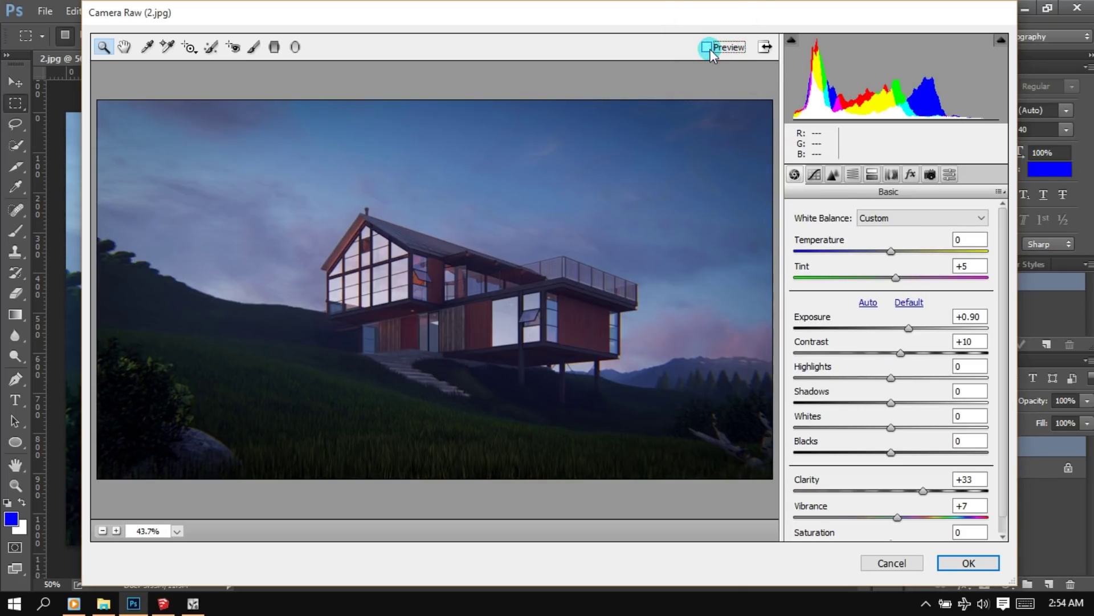
{"action": "left_click", "coordinate": [710, 49]}
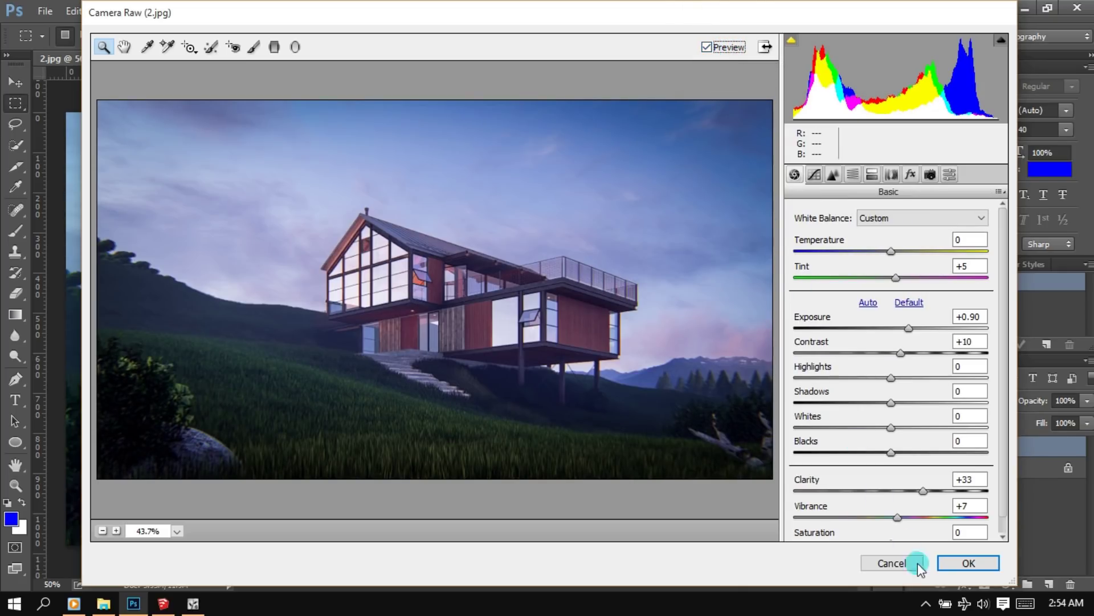
{"action": "left_click", "coordinate": [964, 563]}
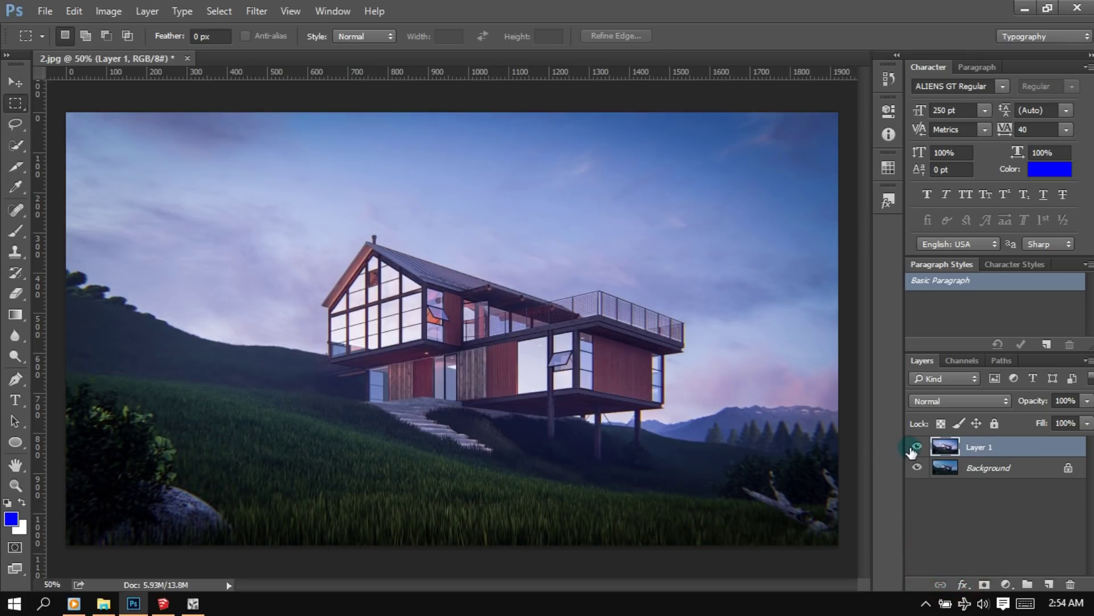
Step: Hide and reshow Layer 1 to compare the grade, then minimize Photoshop
{"action": "left_click", "coordinate": [915, 449]}
{"action": "left_click", "coordinate": [915, 449]}
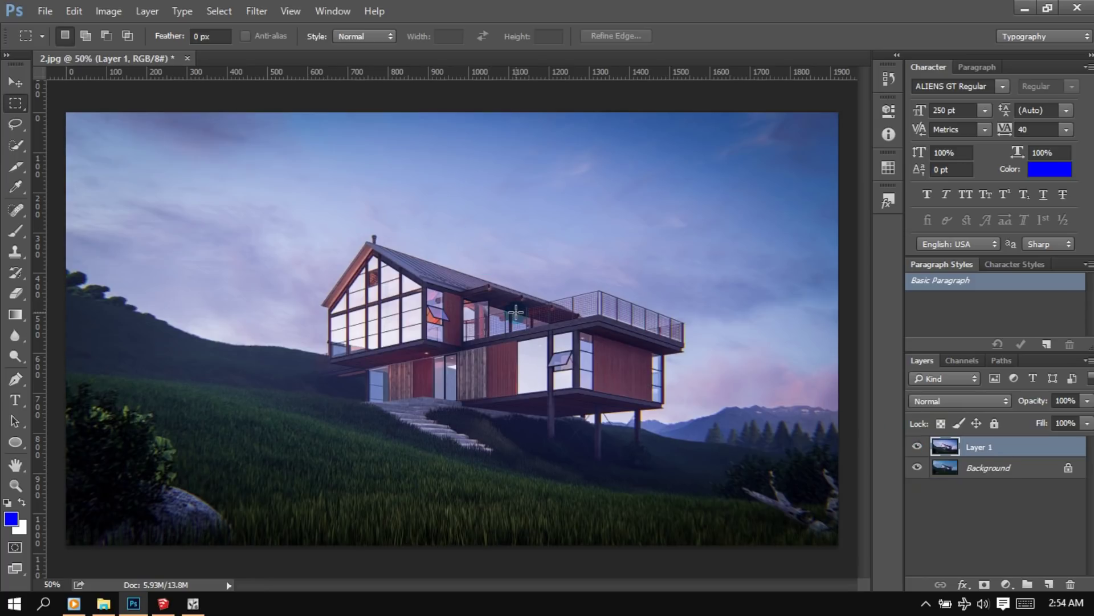
{"action": "left_click", "coordinate": [1025, 8]}
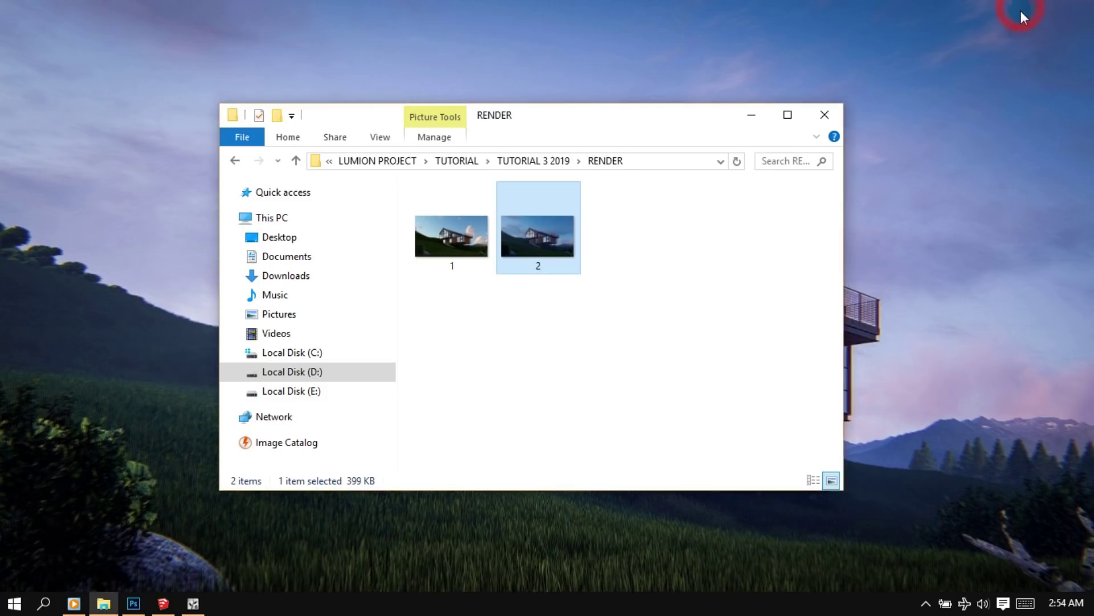
Step: Minimize the RENDER folder window to reveal the full-screen hillside cabin image
{"action": "left_click", "coordinate": [752, 115]}
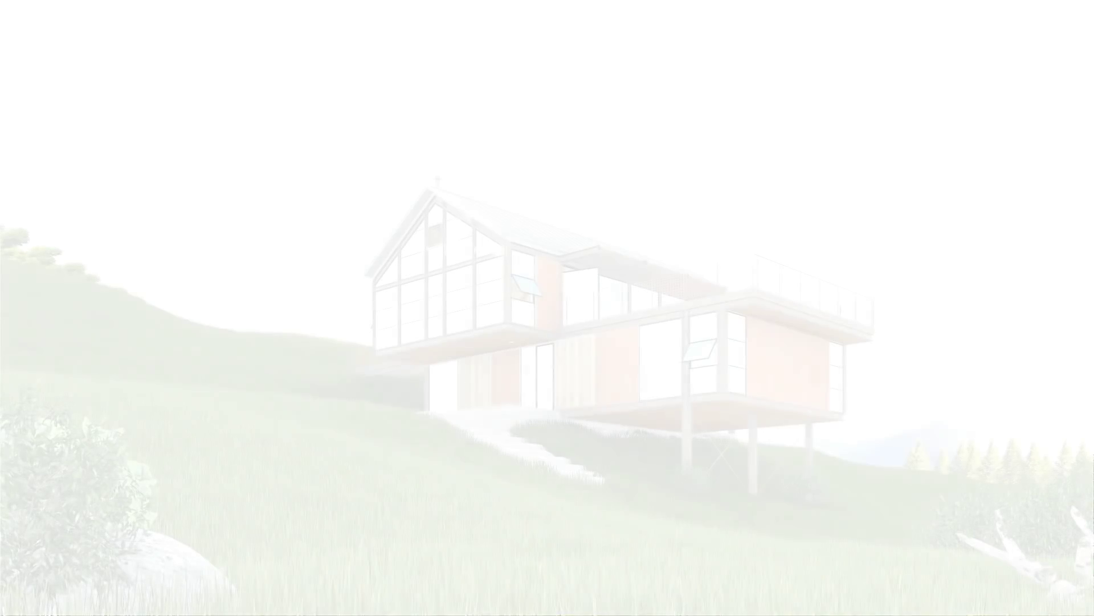